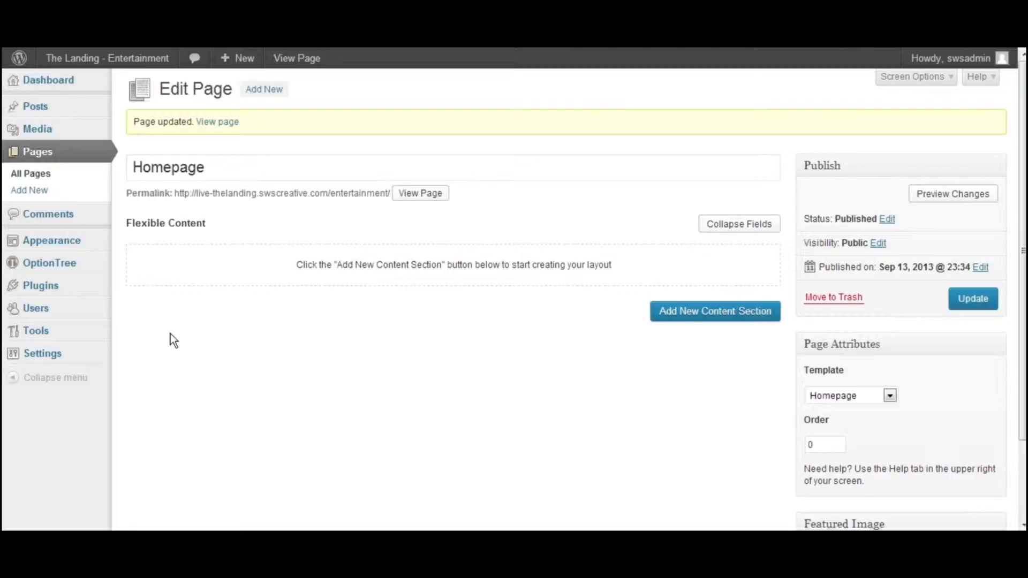
Add a Contact content section to the Homepage and set its section ID to "contact"
{"action": "left_click", "coordinate": [690, 316]}
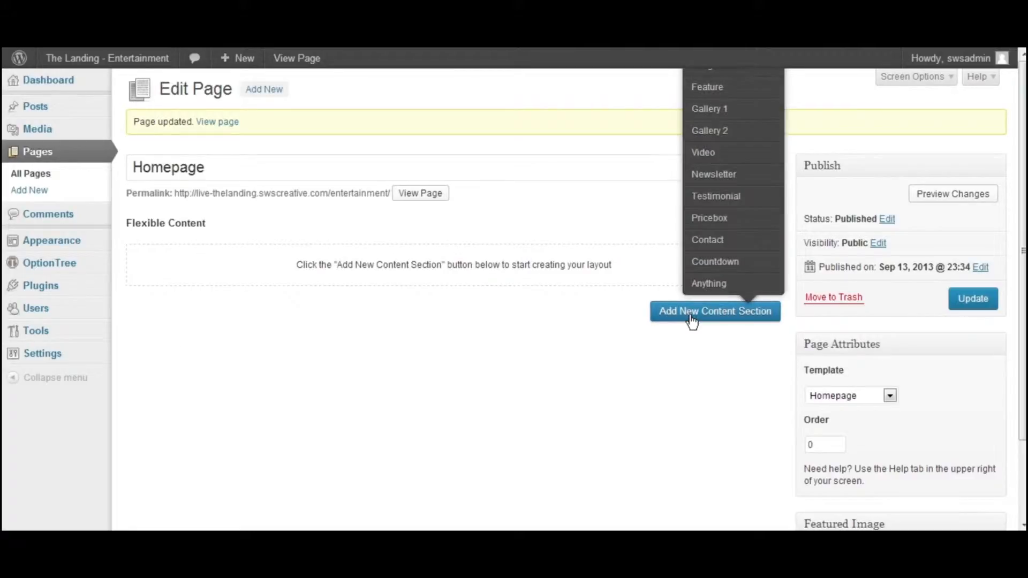
{"action": "left_click", "coordinate": [709, 243]}
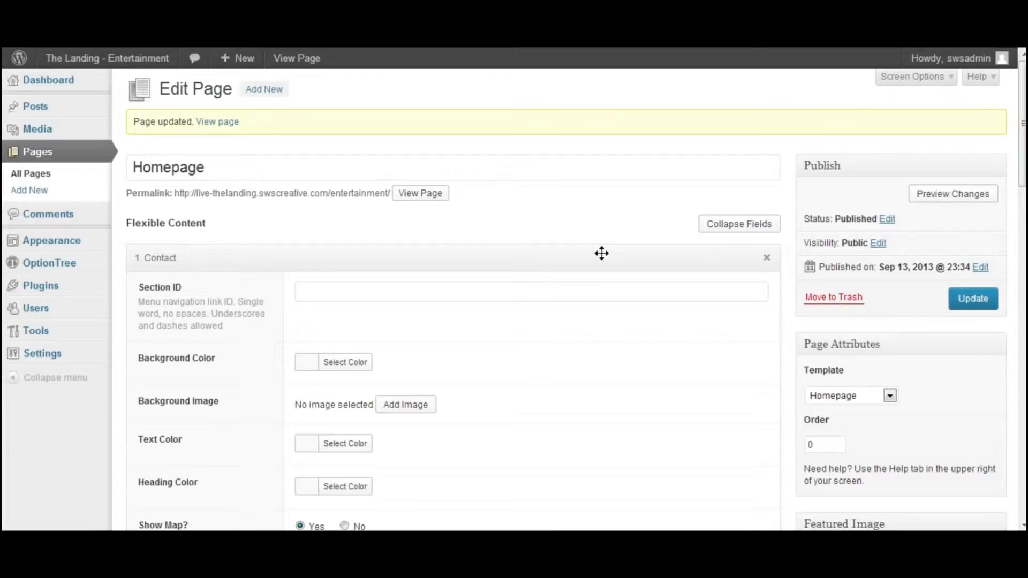
{"action": "scroll", "coordinate": [594, 290], "scroll_direction": "down", "scroll_amount": 20}
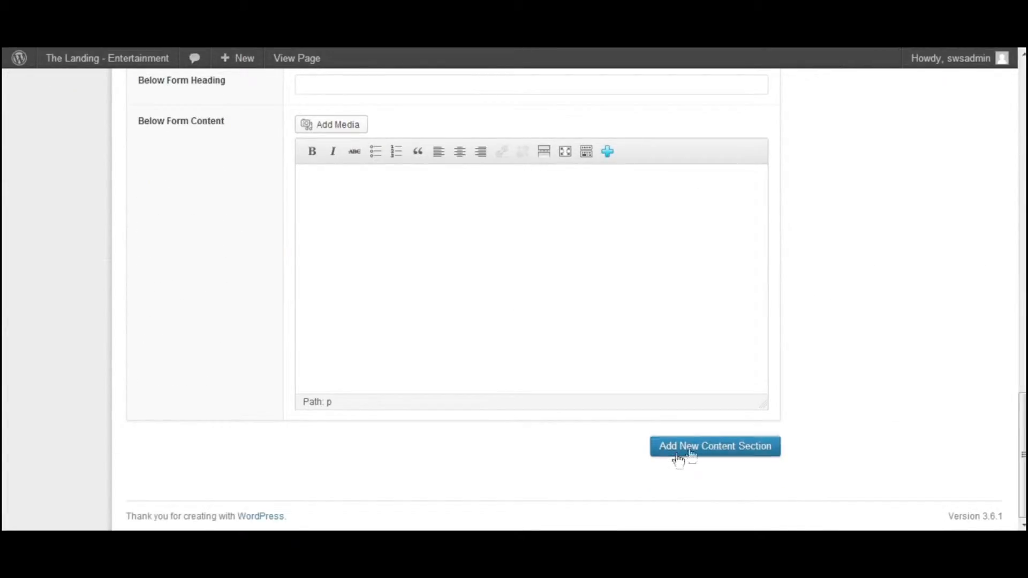
{"action": "left_click", "coordinate": [688, 455]}
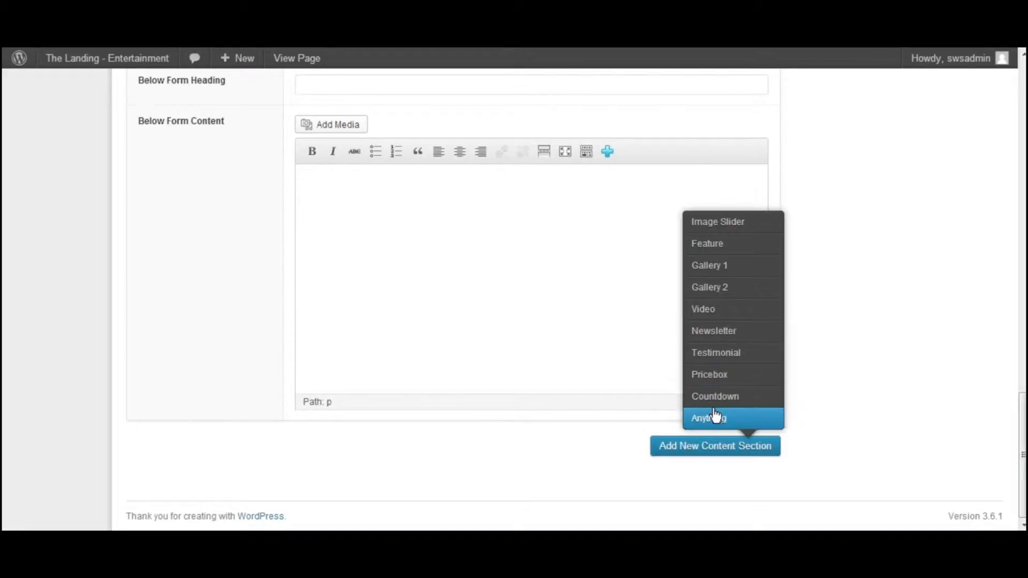
{"action": "scroll", "coordinate": [707, 352], "scroll_direction": "up", "scroll_amount": 10}
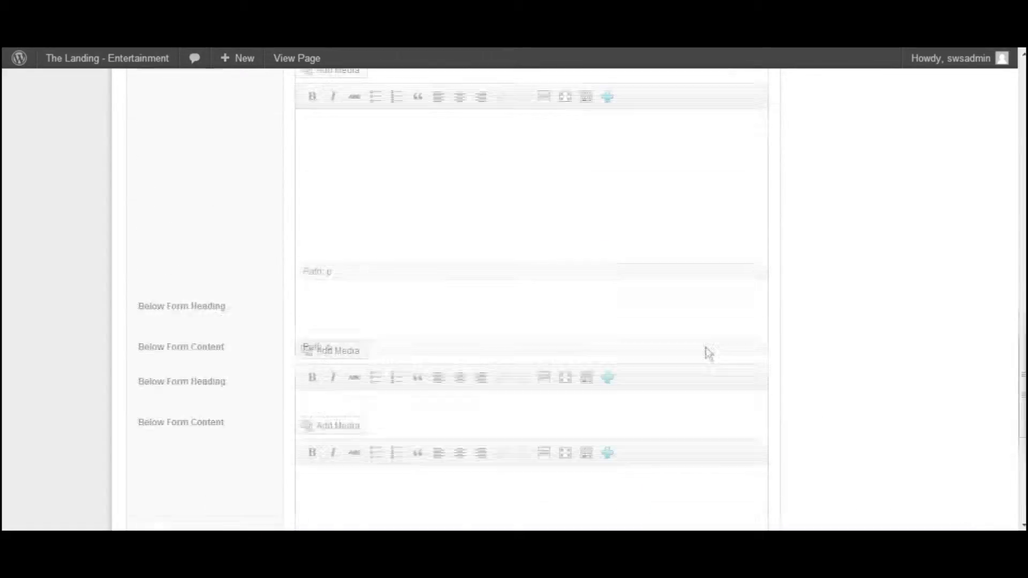
{"action": "scroll", "coordinate": [695, 348], "scroll_direction": "up", "scroll_amount": 7}
{"action": "left_click", "coordinate": [691, 292]}
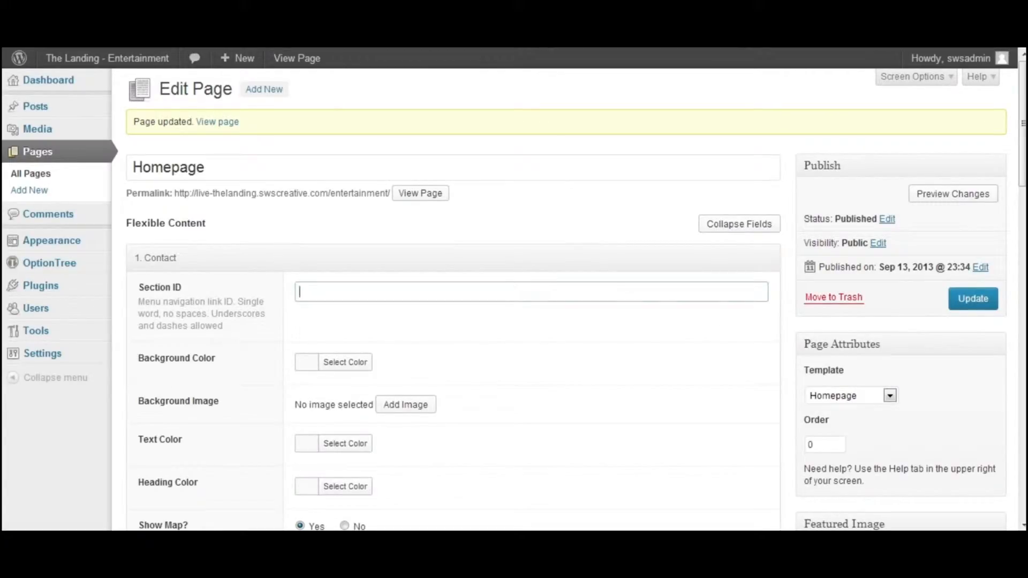
{"action": "type", "text": "contact"}
Examine the Contact section's available settings, from the colors and map location through the email fields to the above-form and below-form content
{"action": "scroll", "coordinate": [240, 251], "scroll_direction": "down", "scroll_amount": 2}
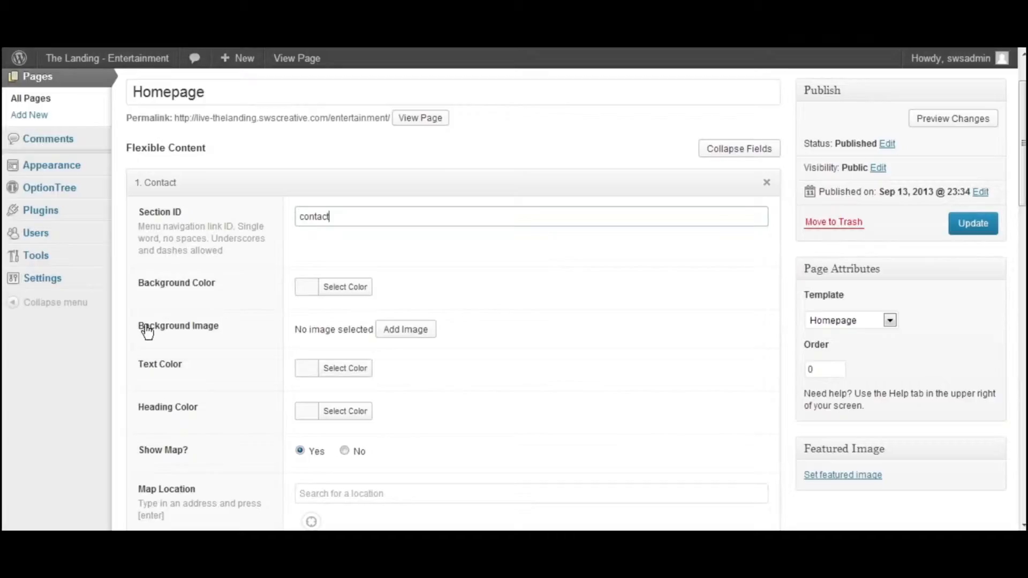
{"action": "scroll", "coordinate": [218, 321], "scroll_direction": "down", "scroll_amount": 2}
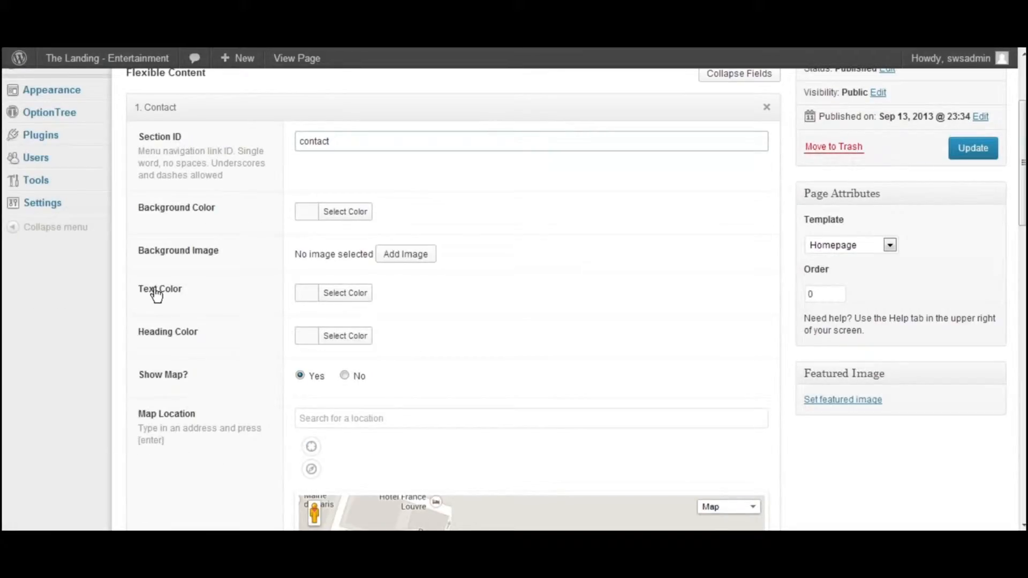
{"action": "scroll", "coordinate": [225, 339], "scroll_direction": "down", "scroll_amount": 2}
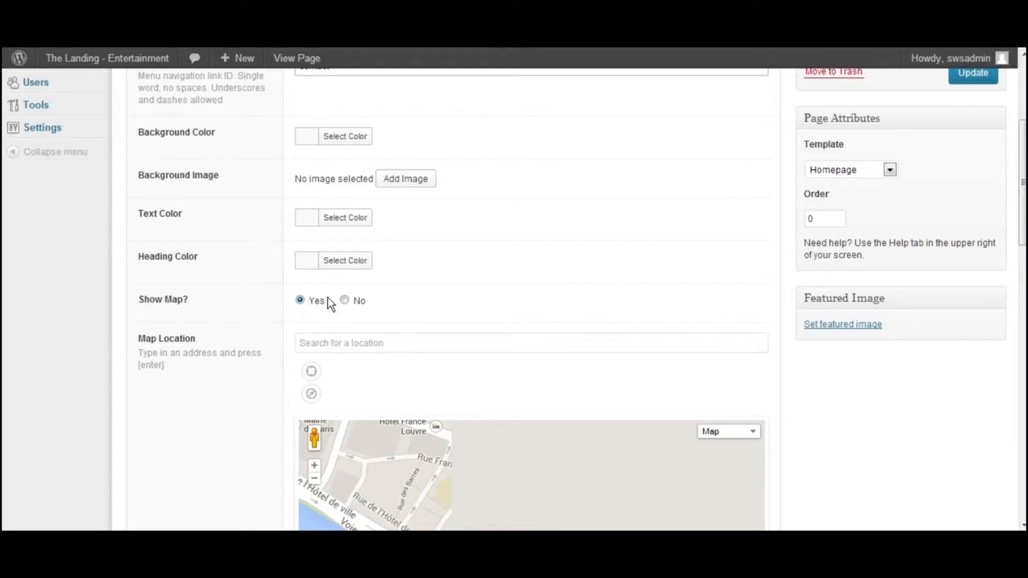
{"action": "scroll", "coordinate": [332, 297], "scroll_direction": "down", "scroll_amount": 4}
{"action": "scroll", "coordinate": [294, 284], "scroll_direction": "up", "scroll_amount": 2}
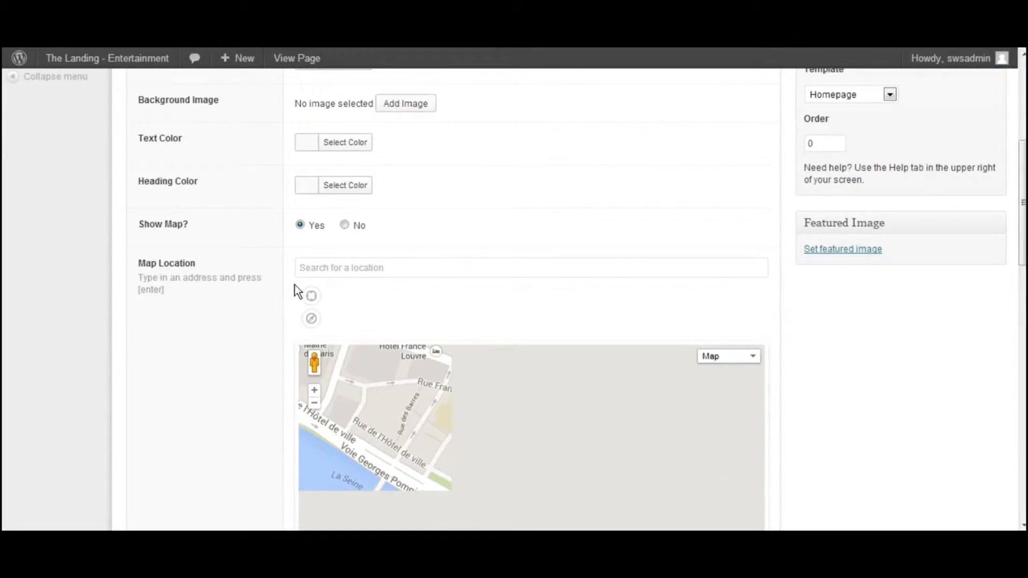
{"action": "left_click", "coordinate": [301, 267]}
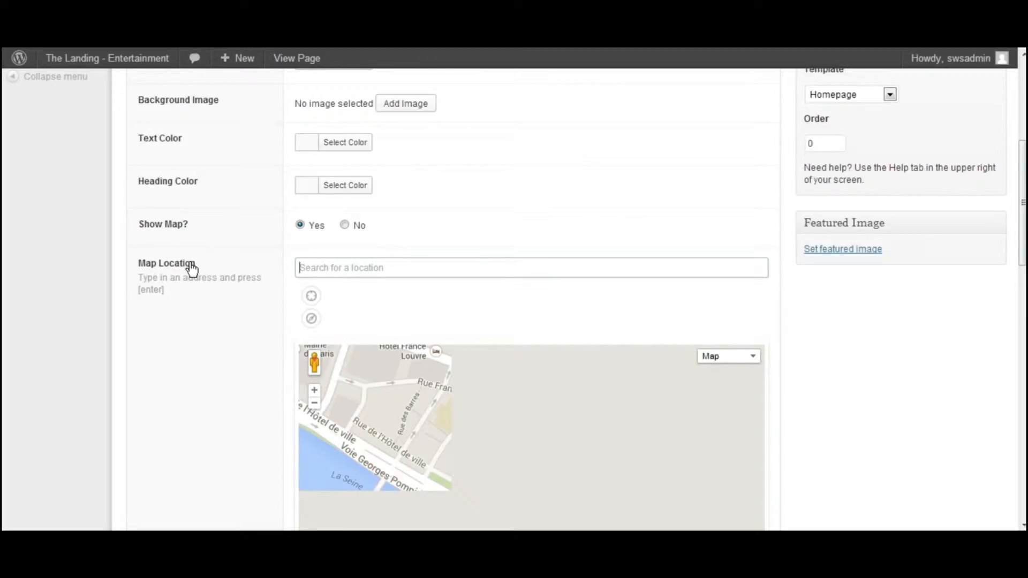
{"action": "scroll", "coordinate": [241, 282], "scroll_direction": "down", "scroll_amount": 2}
{"action": "scroll", "coordinate": [237, 275], "scroll_direction": "down", "scroll_amount": 3}
{"action": "scroll", "coordinate": [235, 280], "scroll_direction": "down", "scroll_amount": 1}
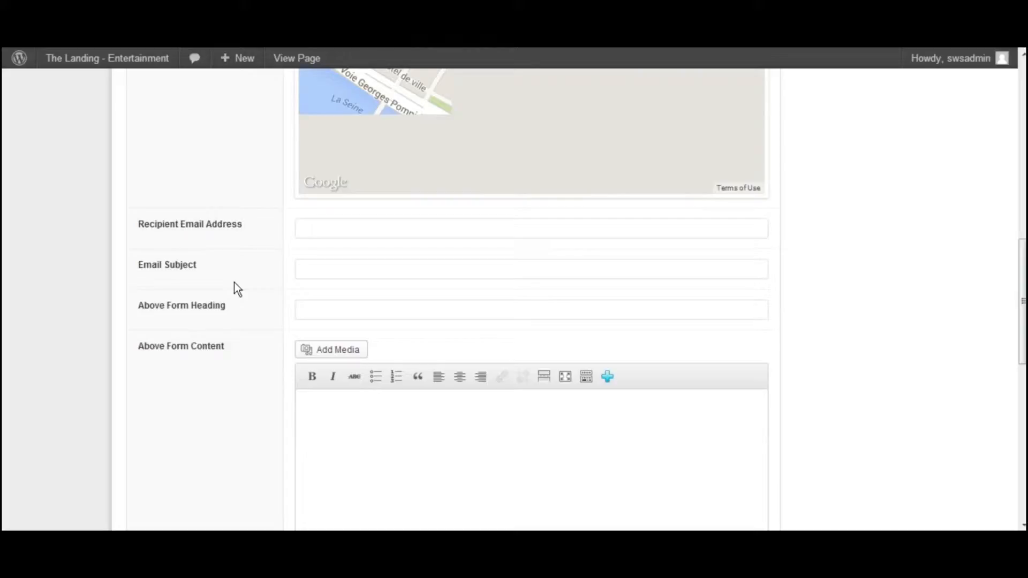
{"action": "scroll", "coordinate": [203, 284], "scroll_direction": "down", "scroll_amount": 1}
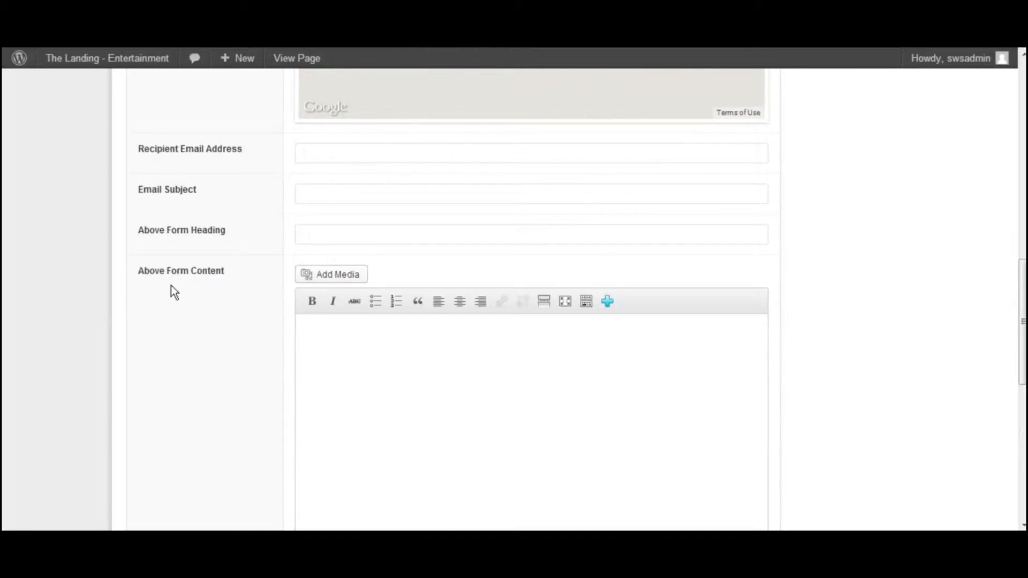
{"action": "scroll", "coordinate": [199, 276], "scroll_direction": "down", "scroll_amount": 2}
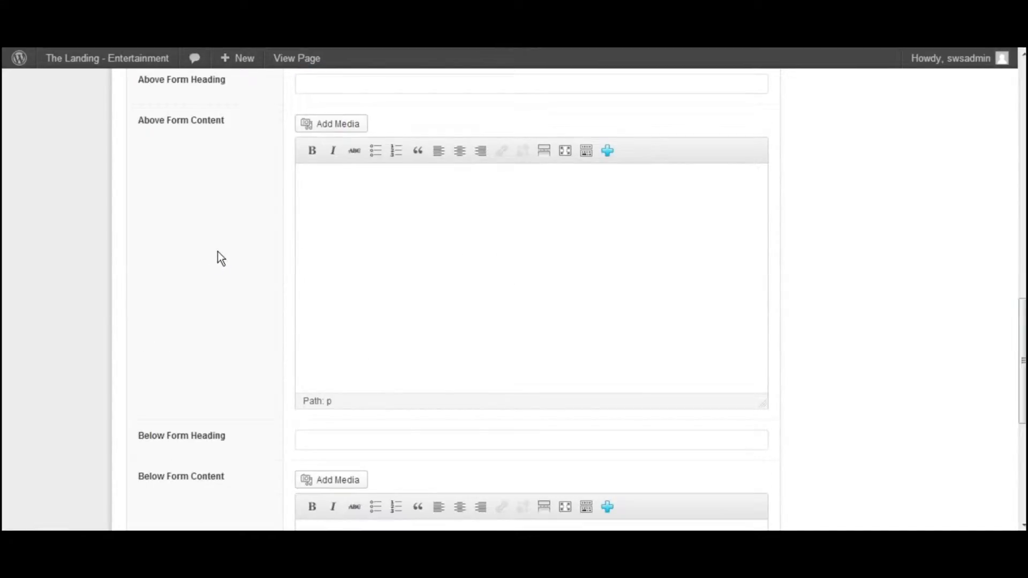
{"action": "scroll", "coordinate": [217, 252], "scroll_direction": "down", "scroll_amount": 3}
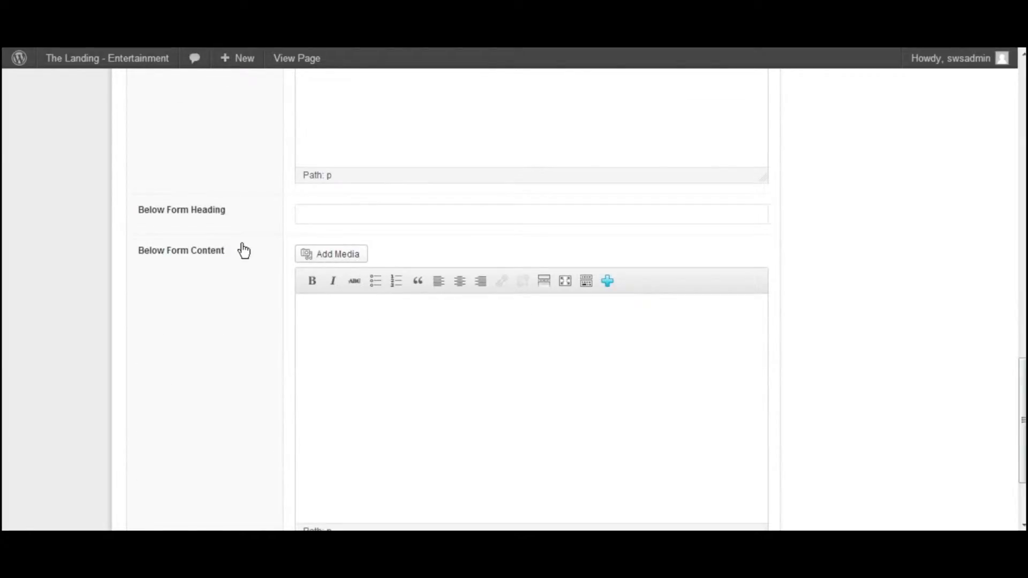
{"action": "scroll", "coordinate": [204, 265], "scroll_direction": "down", "scroll_amount": 2}
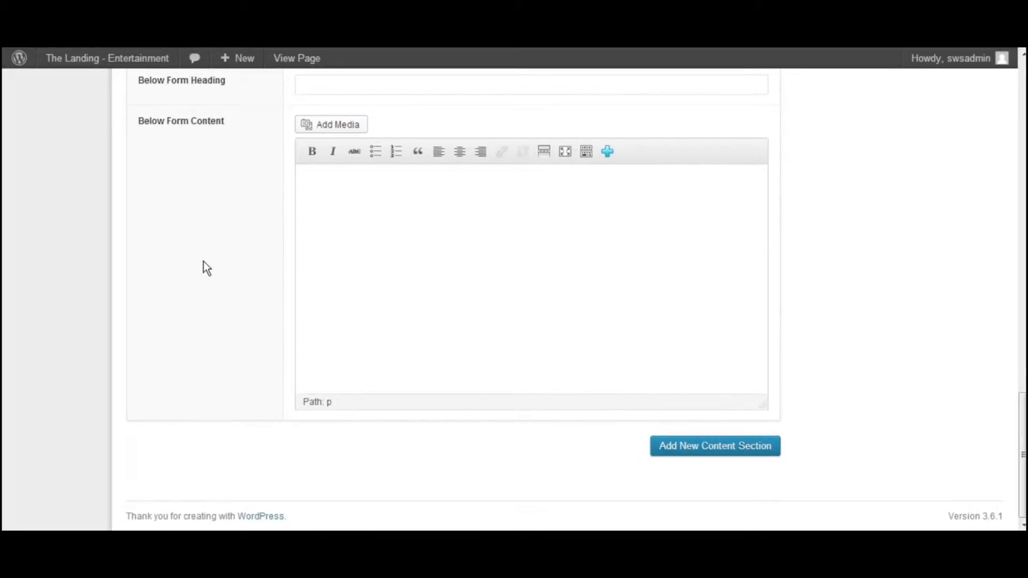
Try to set the Contact section's map location to the copied street address
{"action": "scroll", "coordinate": [204, 265], "scroll_direction": "up", "scroll_amount": 10}
{"action": "scroll", "coordinate": [230, 324], "scroll_direction": "up", "scroll_amount": 6}
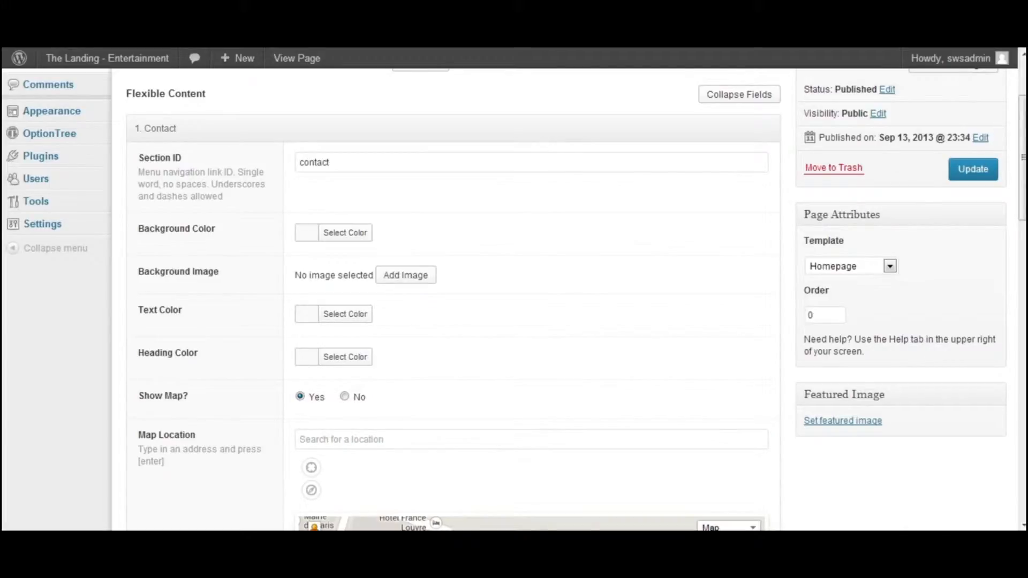
{"action": "left_click", "coordinate": [313, 440]}
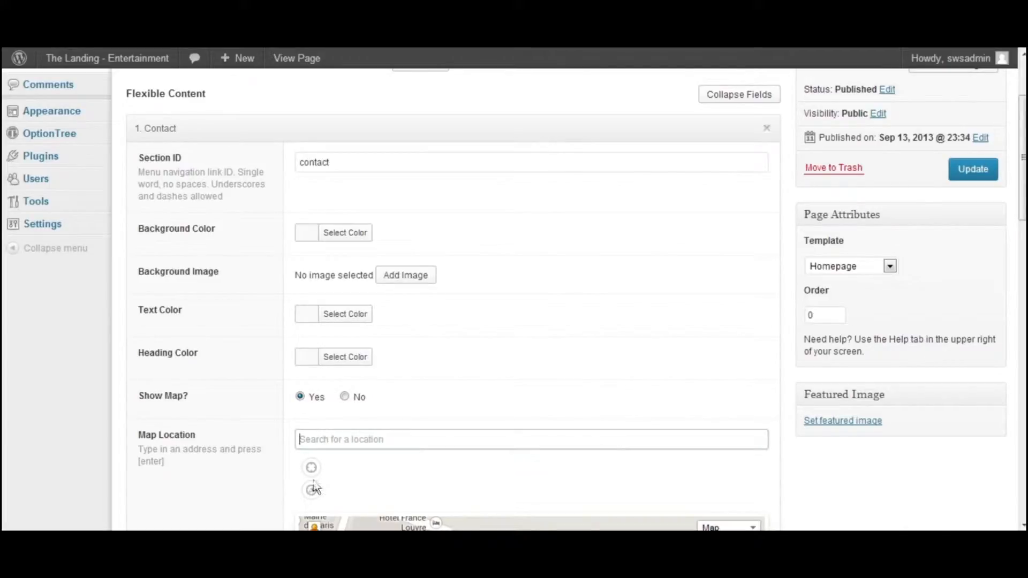
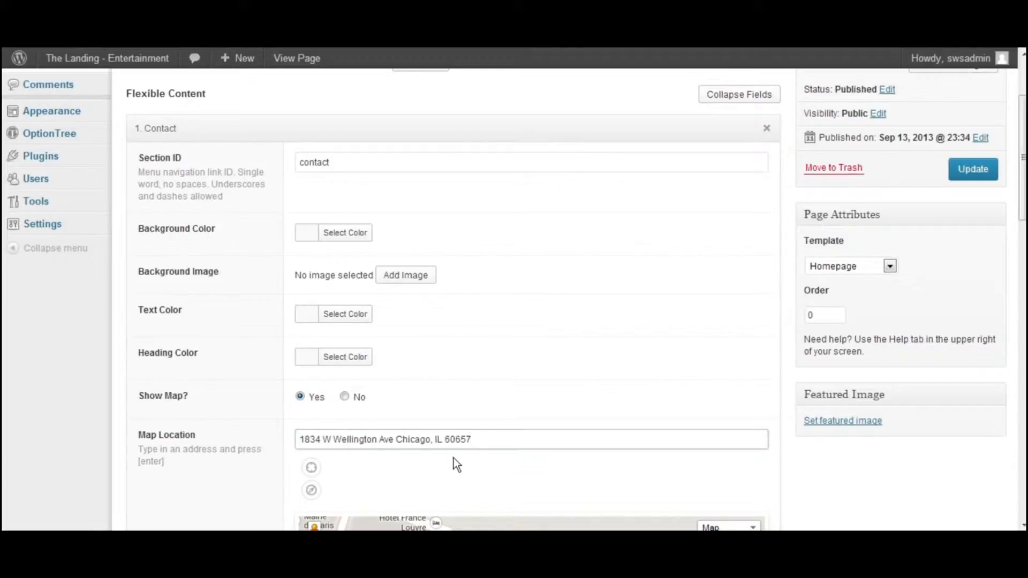
{"action": "scroll", "coordinate": [464, 473], "scroll_direction": "down", "scroll_amount": 3}
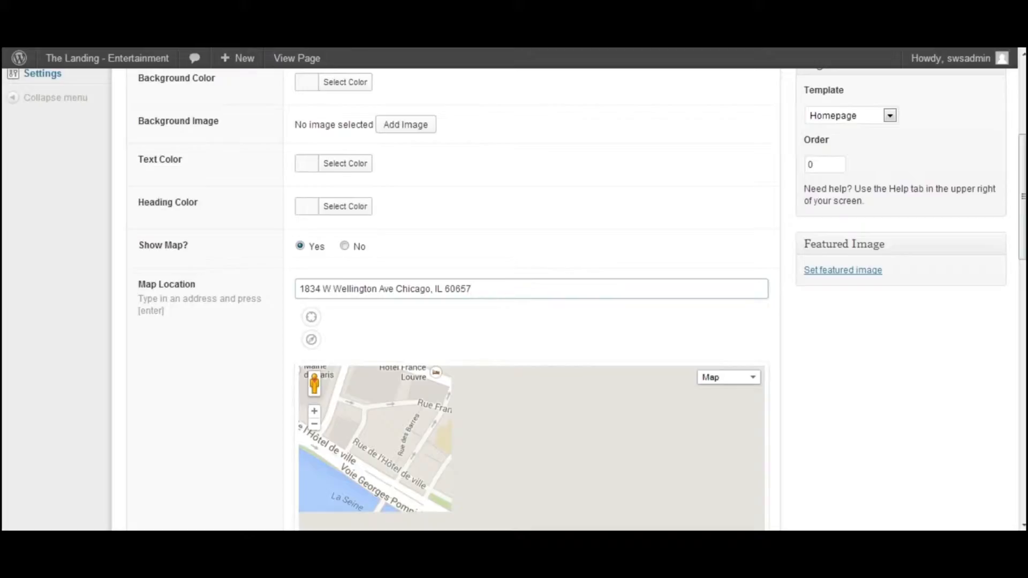
{"action": "key", "text": "Return"}
Enter the copied street address as the Contact section's map location and look it up on the map
{"action": "scroll", "coordinate": [486, 293], "scroll_direction": "down", "scroll_amount": 7}
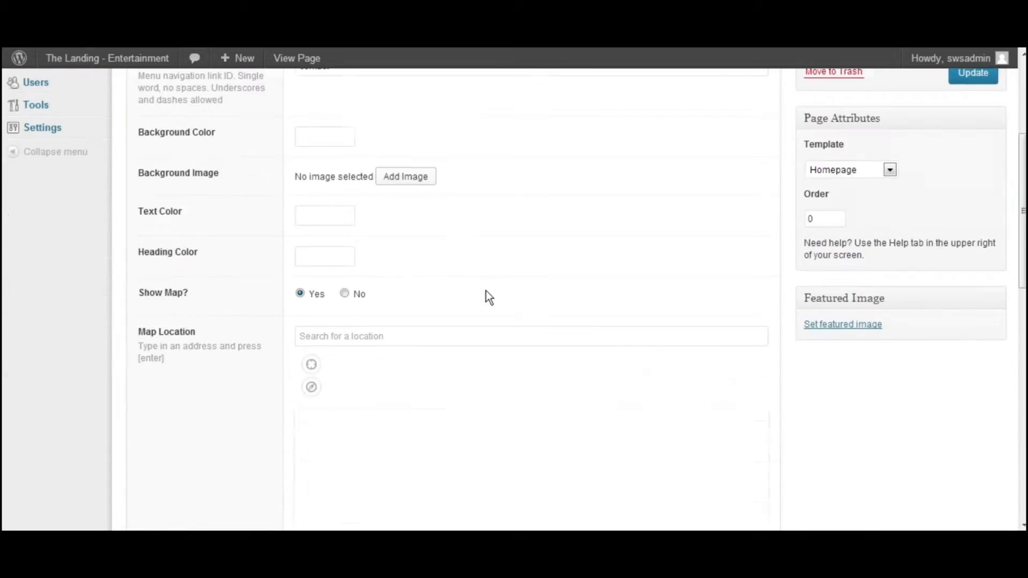
{"action": "left_click", "coordinate": [401, 191]}
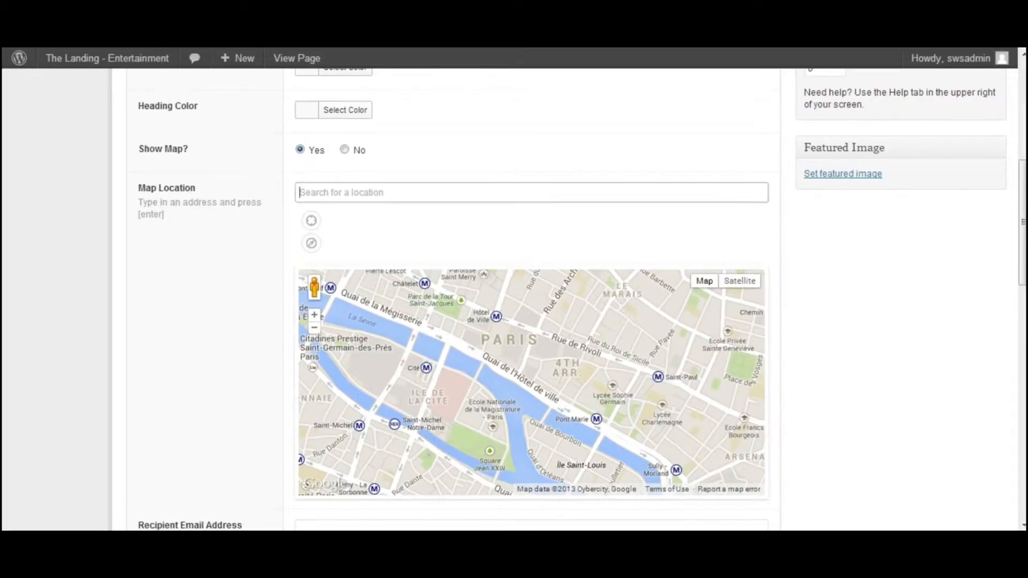
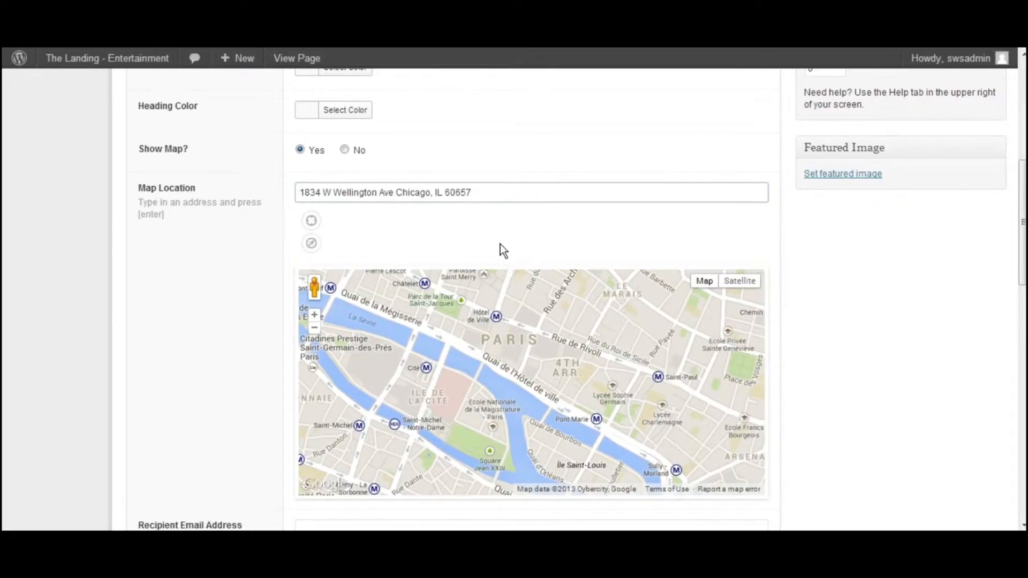
{"action": "key", "text": "Return"}
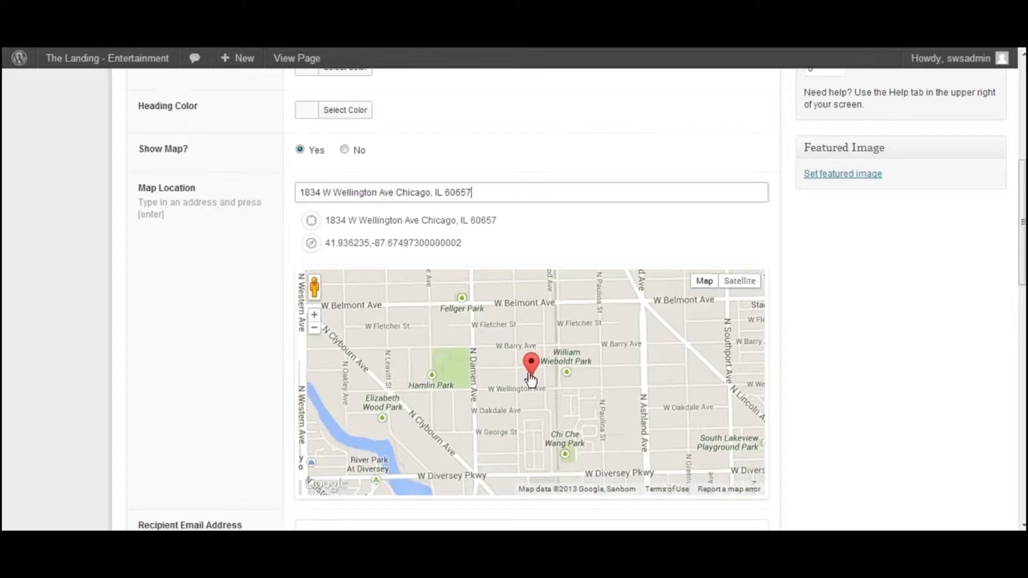
Fill in the contact form's recipient email address
{"action": "scroll", "coordinate": [316, 220], "scroll_direction": "down", "scroll_amount": 3}
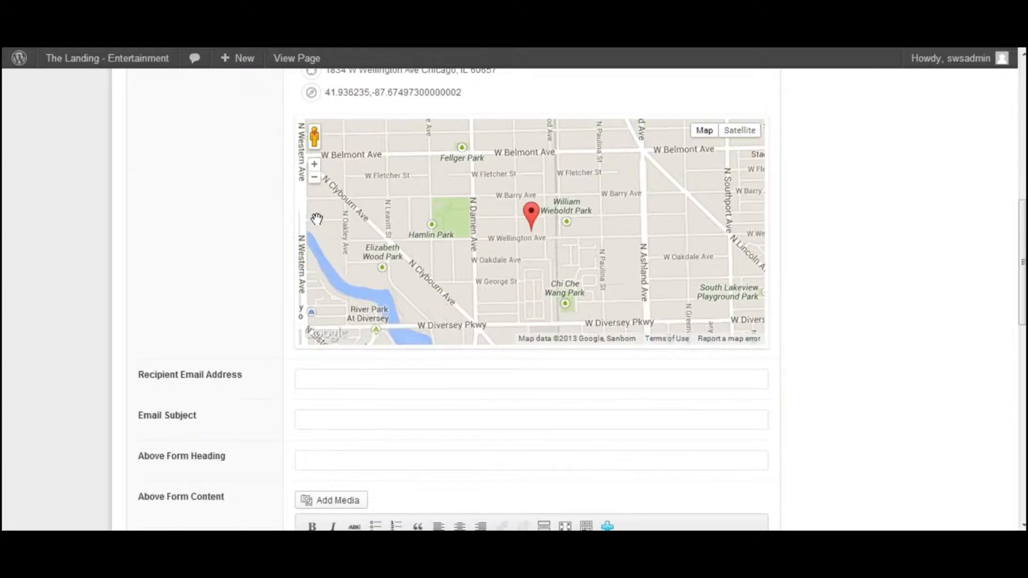
{"action": "scroll", "coordinate": [273, 213], "scroll_direction": "down", "scroll_amount": 2}
{"action": "left_click", "coordinate": [325, 303]}
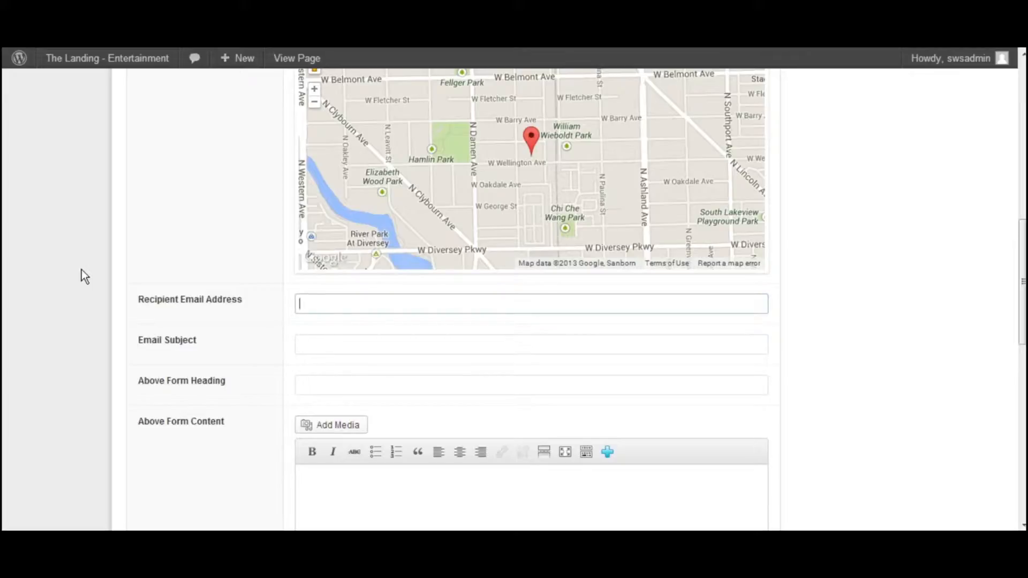
{"action": "type", "text": "support@"}
{"action": "key", "text": "ctrl+a"}
{"action": "type", "text": "test@test.com"}
{"action": "key", "text": "Tab"}
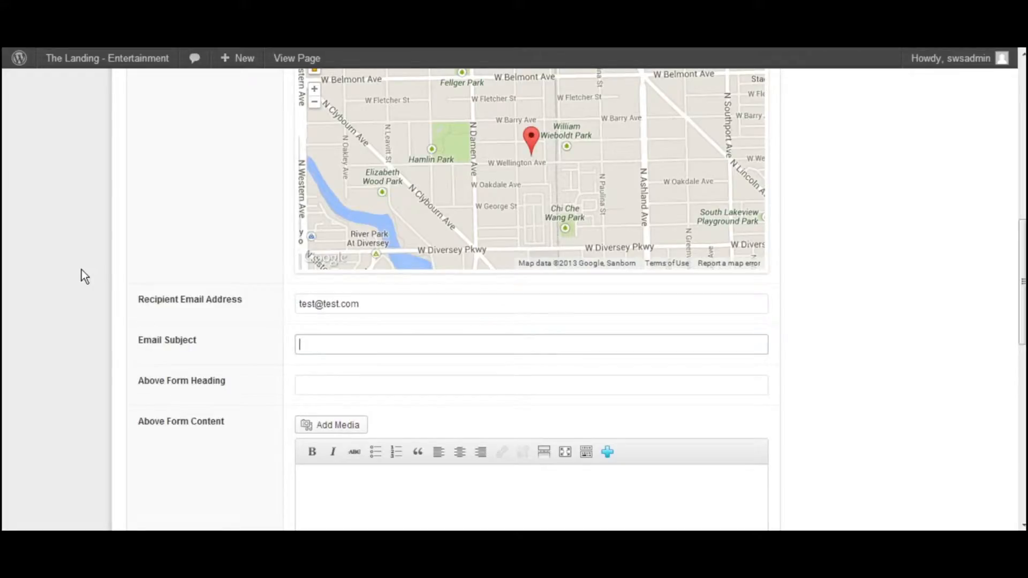
Set the contact form's email subject to "test" and its above-form heading to "Above the Form"
{"action": "type", "text": "test"}
{"action": "key", "text": "Tab"}
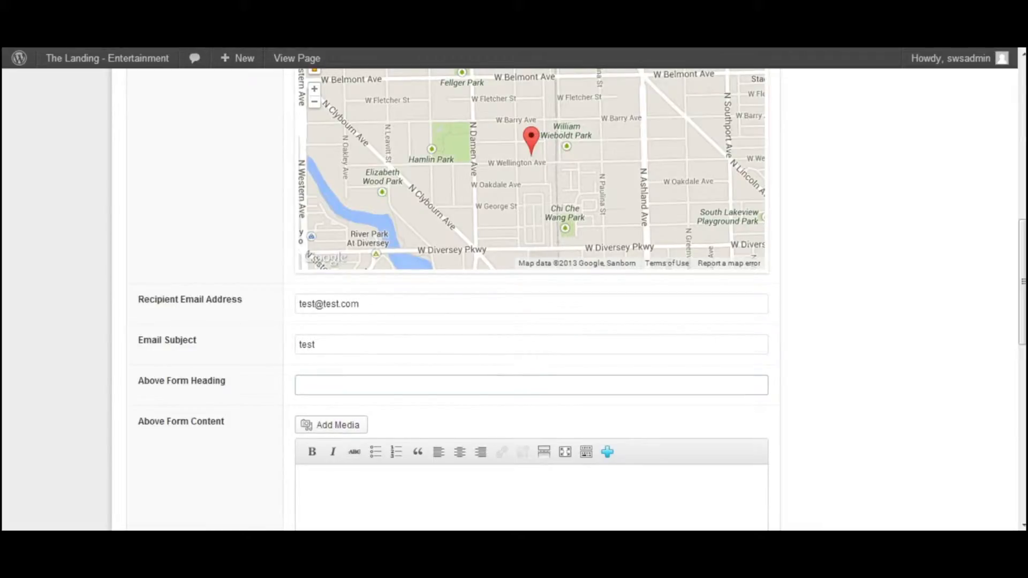
{"action": "type", "text": "Above the Form"}
{"action": "key", "text": "Tab"}
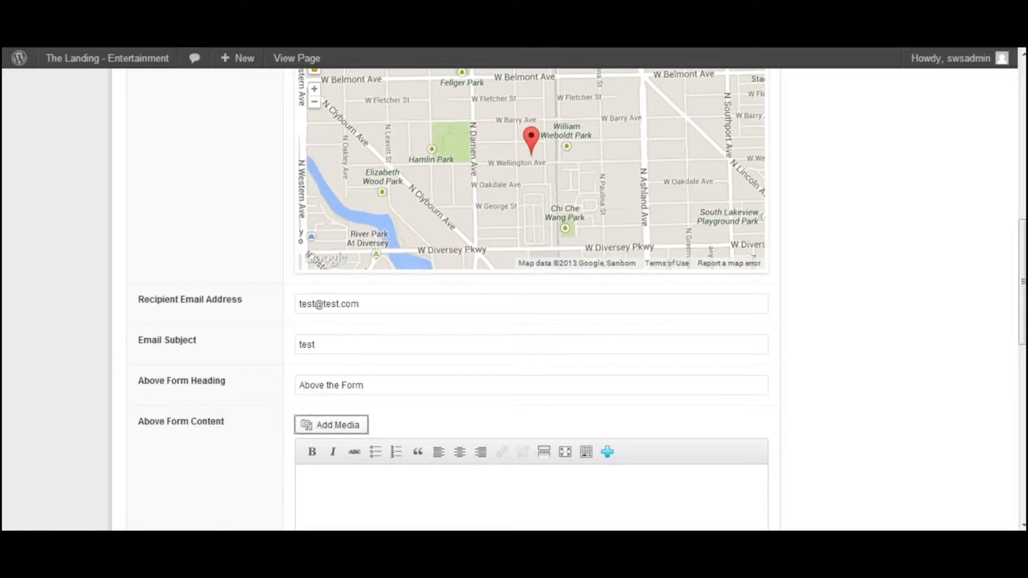
Write "This is our content above the form" as the Contact section's above-form content
{"action": "scroll", "coordinate": [508, 300], "scroll_direction": "down", "scroll_amount": 1}
{"action": "left_click", "coordinate": [315, 414]}
{"action": "type", "text": "This is our con"}
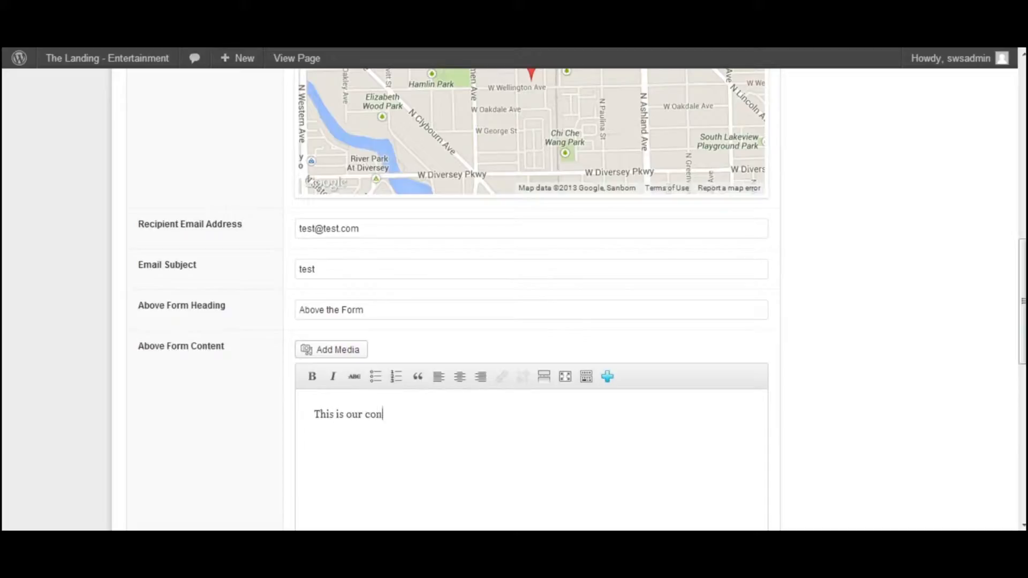
{"action": "type", "text": "tent above the form."}
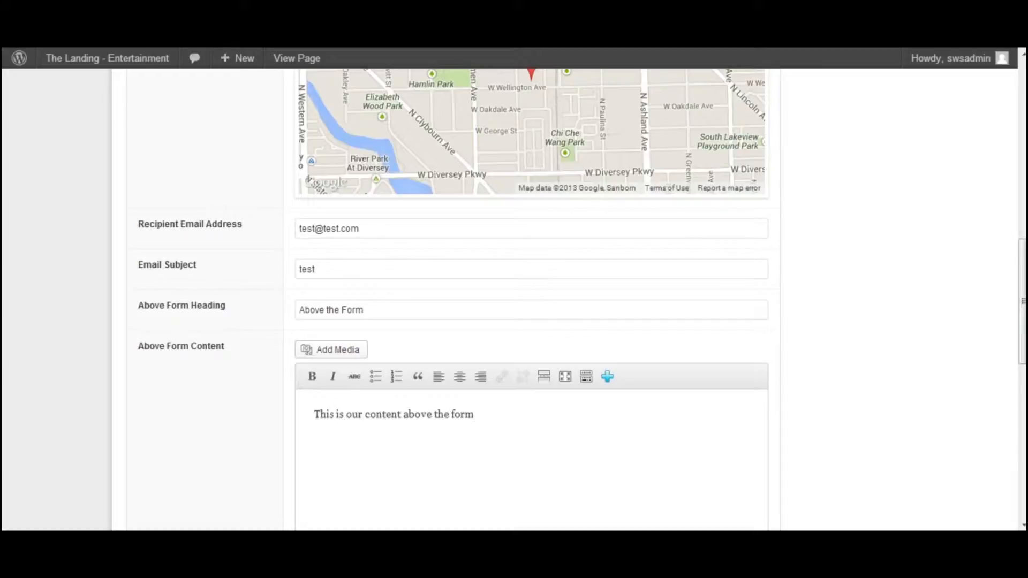
Set the Contact section's text color and heading color to black (#000000)
{"action": "scroll", "coordinate": [252, 384], "scroll_direction": "down", "scroll_amount": 5}
{"action": "scroll", "coordinate": [253, 383], "scroll_direction": "down", "scroll_amount": 4}
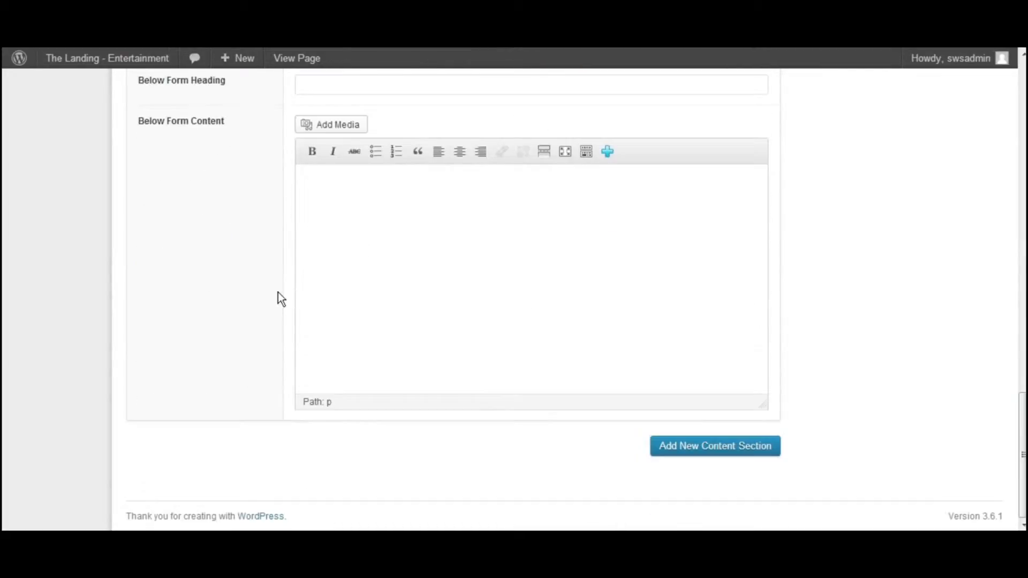
{"action": "scroll", "coordinate": [277, 293], "scroll_direction": "up", "scroll_amount": 15}
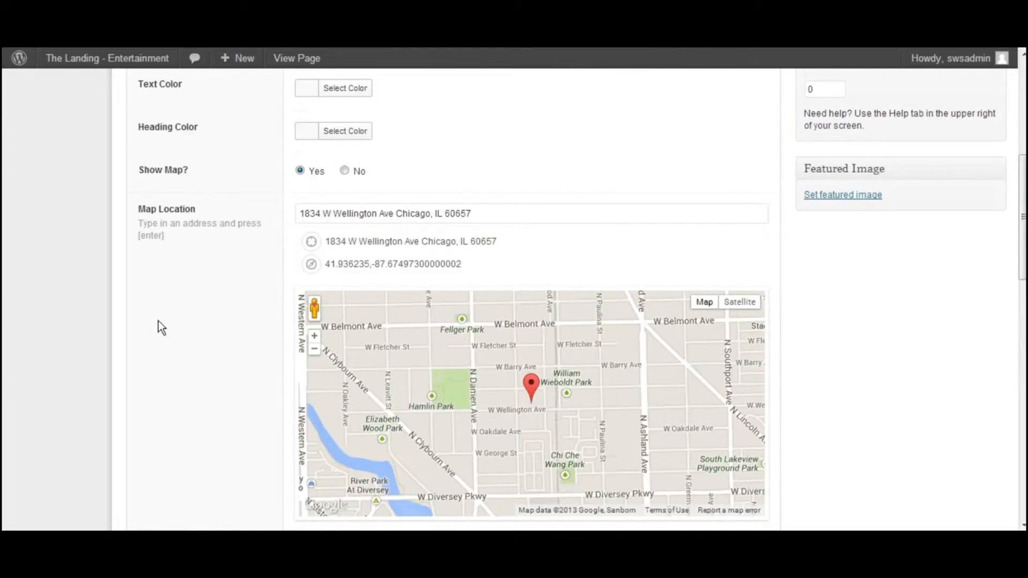
{"action": "scroll", "coordinate": [159, 322], "scroll_direction": "up", "scroll_amount": 3}
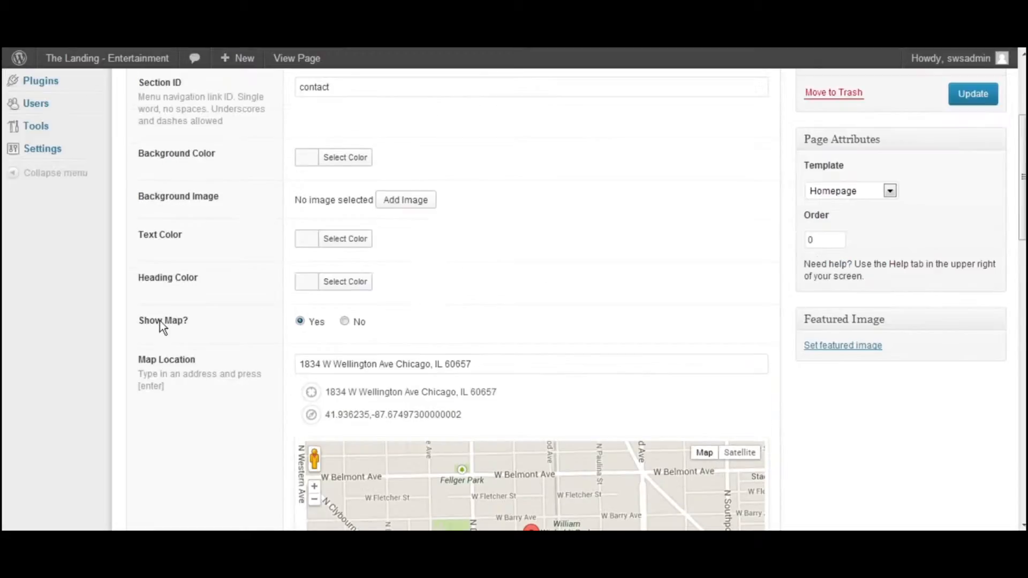
{"action": "left_click", "coordinate": [307, 244]}
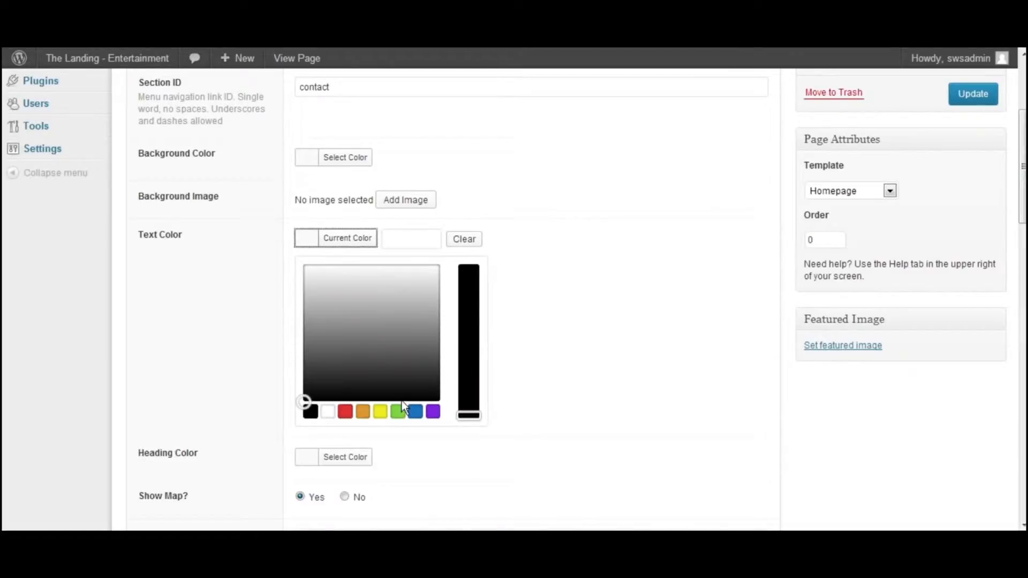
{"action": "left_click", "coordinate": [310, 413]}
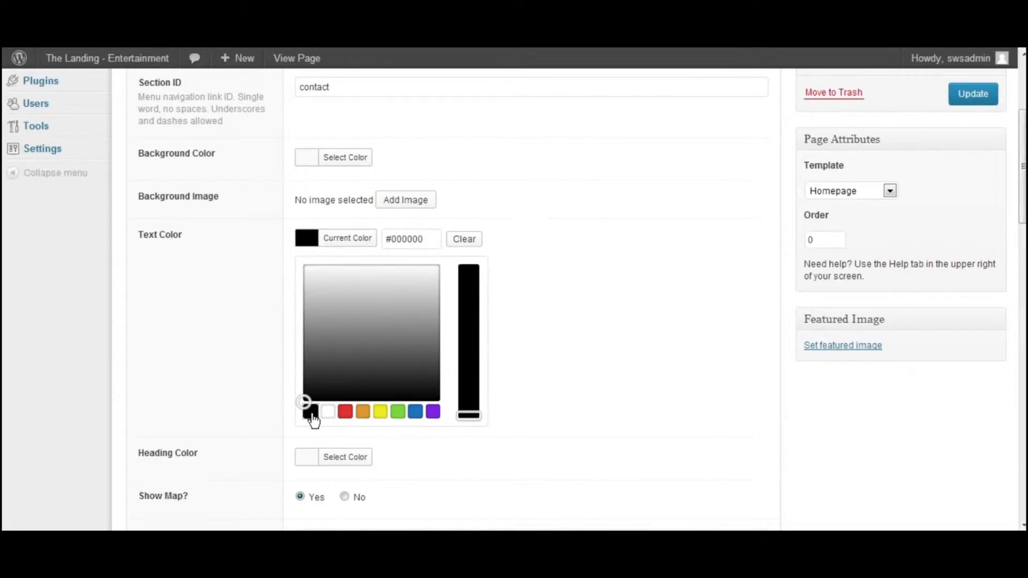
{"action": "left_click", "coordinate": [589, 299]}
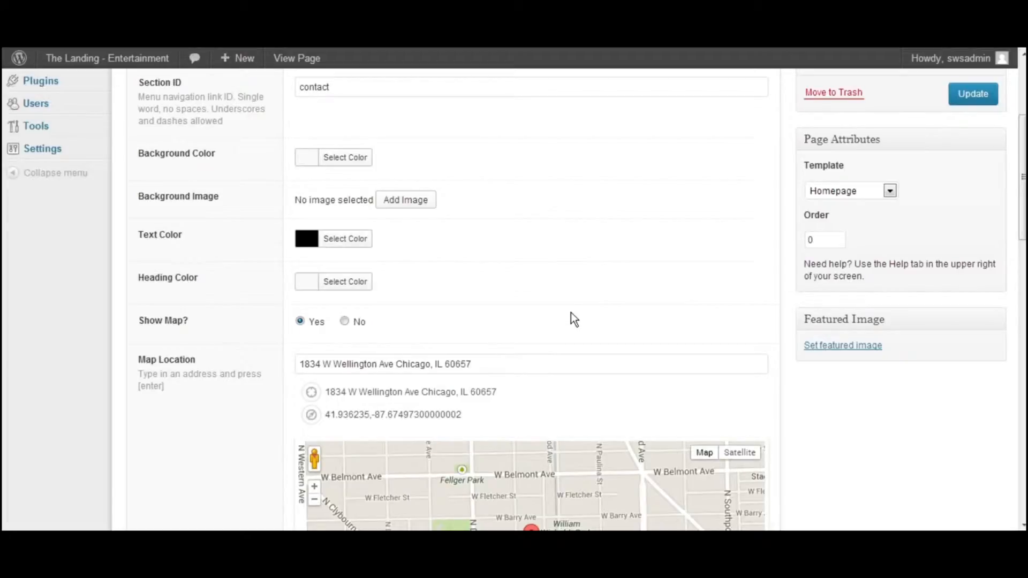
{"action": "left_click", "coordinate": [316, 281]}
{"action": "left_click", "coordinate": [311, 457]}
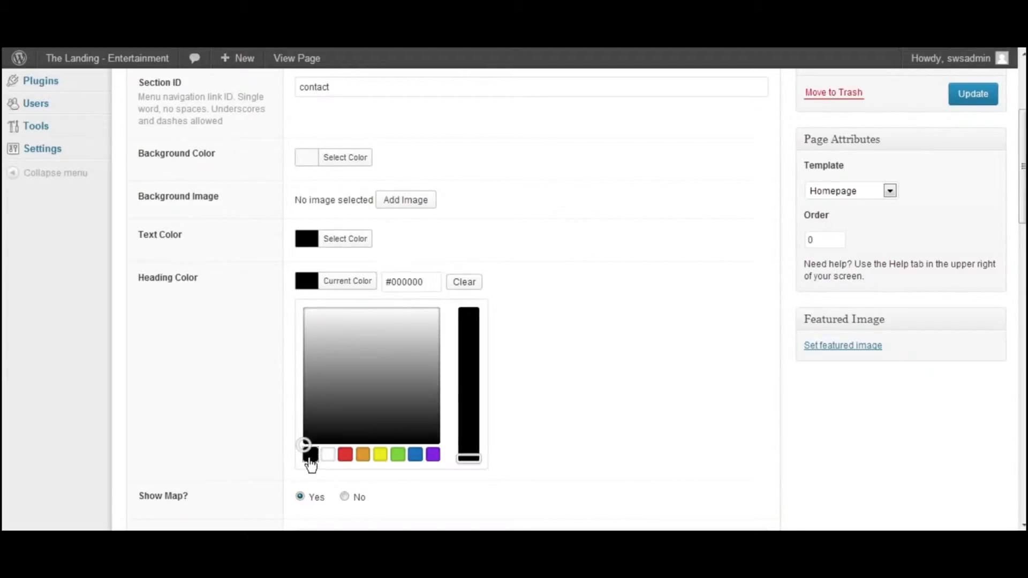
{"action": "left_click", "coordinate": [674, 292]}
Update the Homepage and view the map, above-form content and contact form on the live page
{"action": "left_click", "coordinate": [956, 92]}
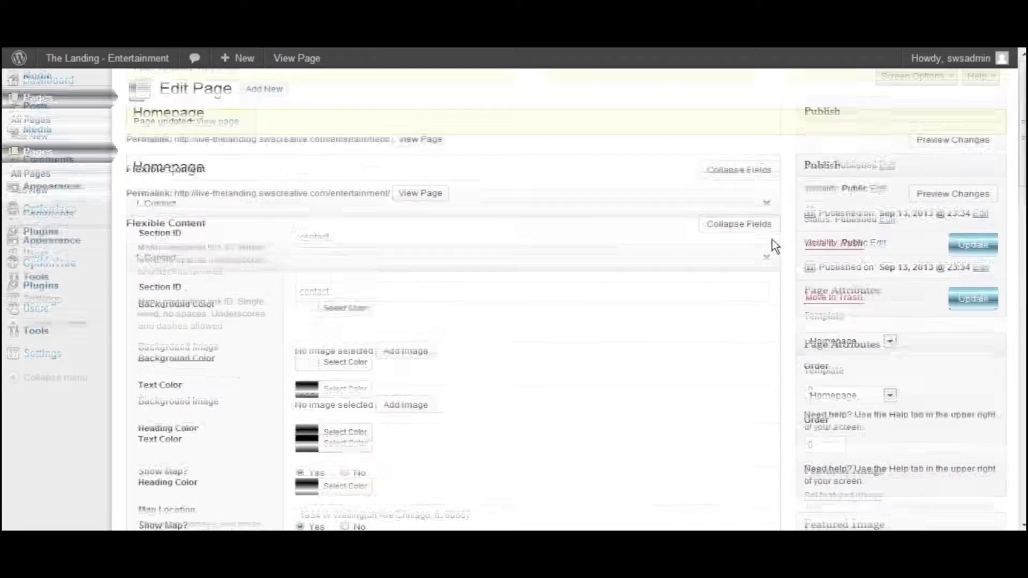
{"action": "left_click", "coordinate": [972, 298]}
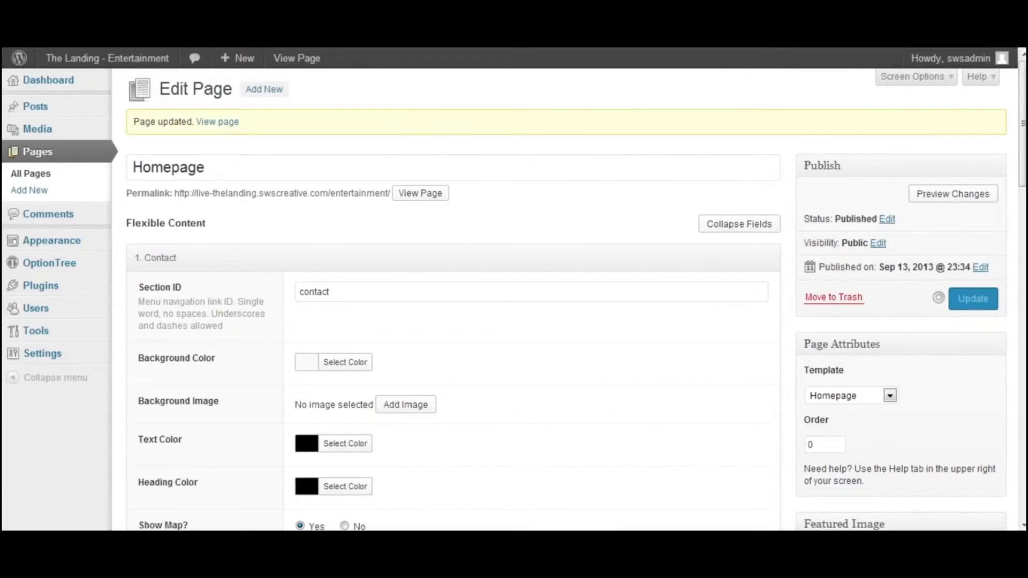
{"action": "left_click", "coordinate": [297, 58]}
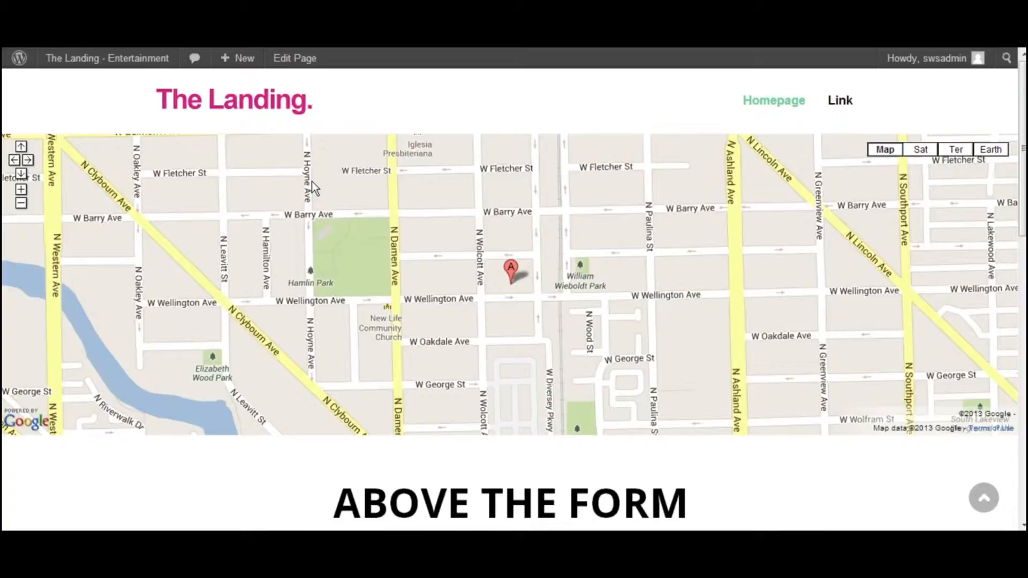
{"action": "scroll", "coordinate": [311, 182], "scroll_direction": "down", "scroll_amount": 4}
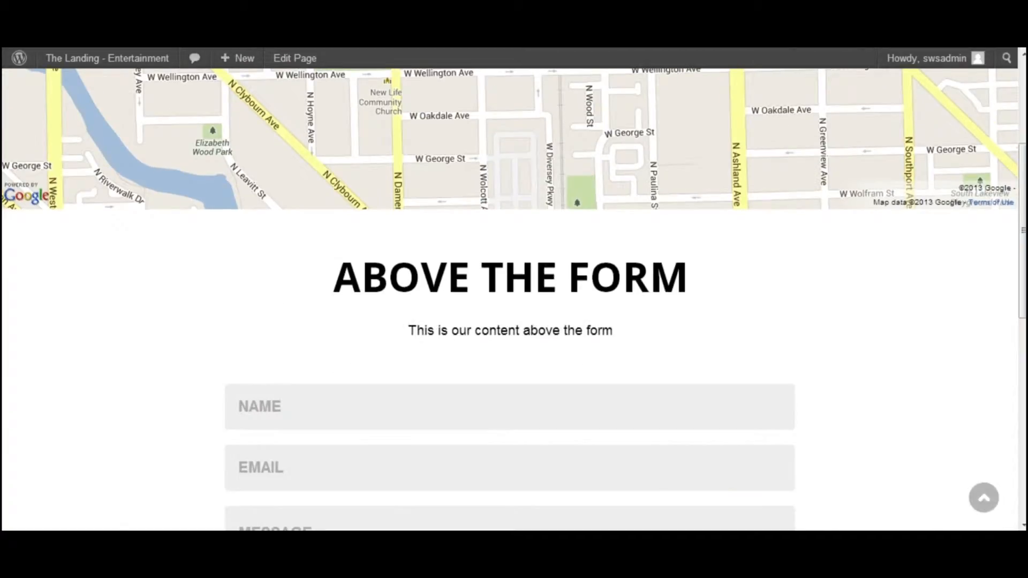
{"action": "scroll", "coordinate": [514, 289], "scroll_direction": "down", "scroll_amount": 1}
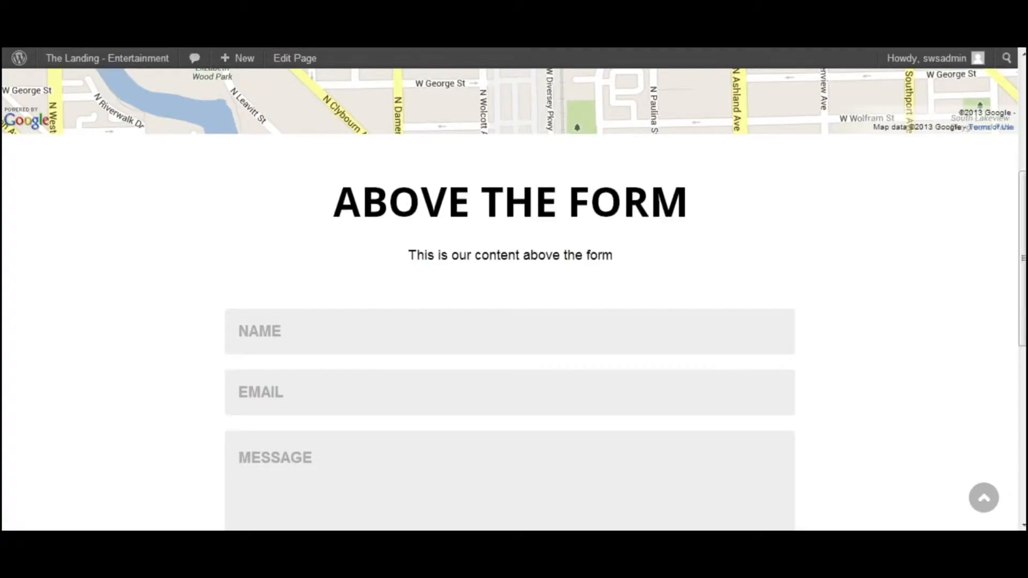
{"action": "scroll", "coordinate": [514, 289], "scroll_direction": "down", "scroll_amount": 2}
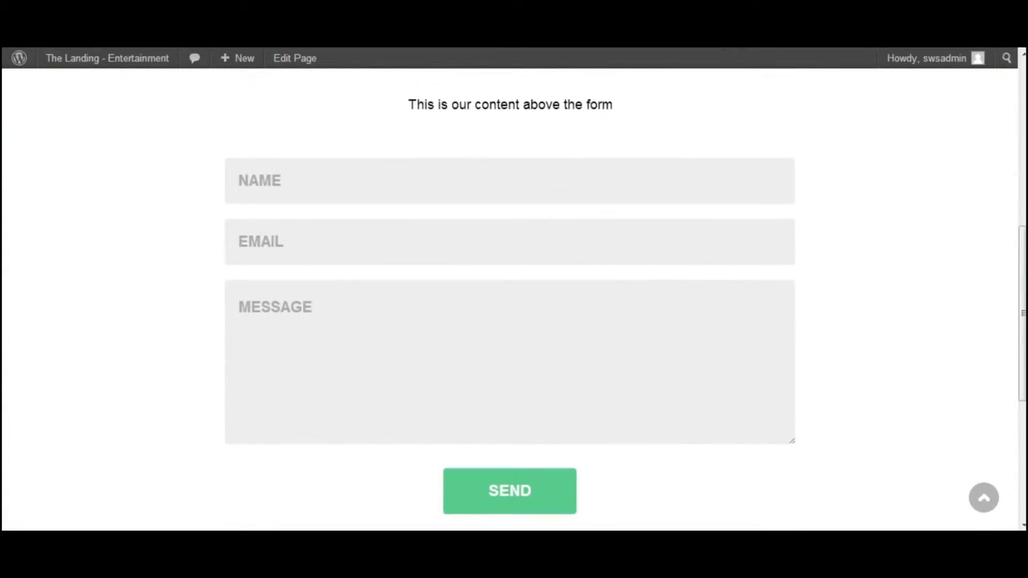
Fill in the live contact form's name and email fields with a sample sender's details
{"action": "left_click", "coordinate": [238, 181]}
{"action": "left_click", "coordinate": [239, 242]}
{"action": "left_click", "coordinate": [238, 181]}
{"action": "left_click", "coordinate": [239, 242]}
{"action": "left_click", "coordinate": [239, 307]}
{"action": "left_click", "coordinate": [239, 180]}
{"action": "type", "text": "JOHN DOE"}
{"action": "key", "text": "Tab"}
{"action": "key", "text": "Tab"}
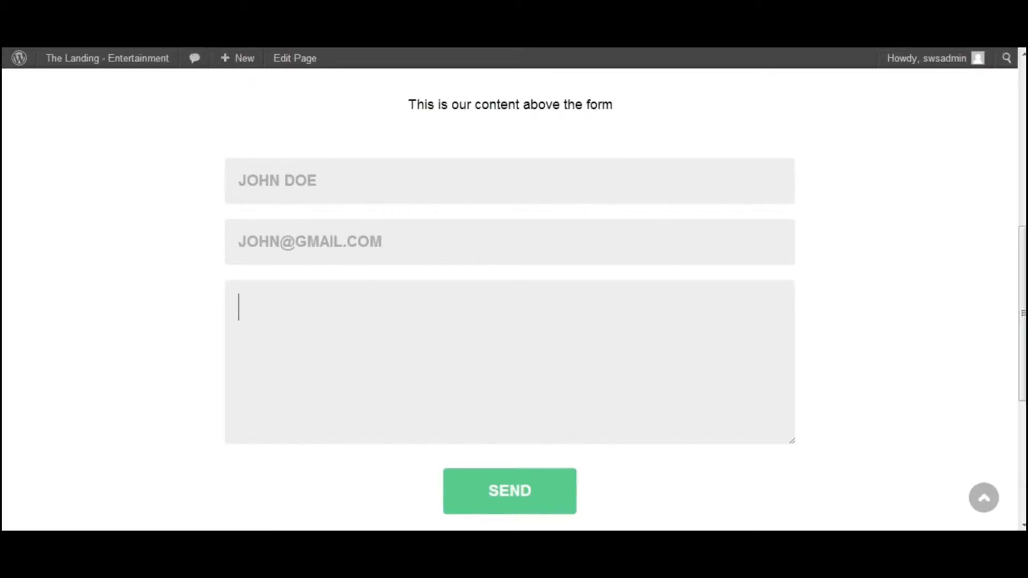
Write "THIS IS OUR TEST MESSAGE" as the contact form's message and send the form
{"action": "type", "text": "THIS IS OUR TEST MESSAGE"}
{"action": "scroll", "coordinate": [514, 300], "scroll_direction": "down", "scroll_amount": 4}
{"action": "scroll", "coordinate": [514, 300], "scroll_direction": "up", "scroll_amount": 1}
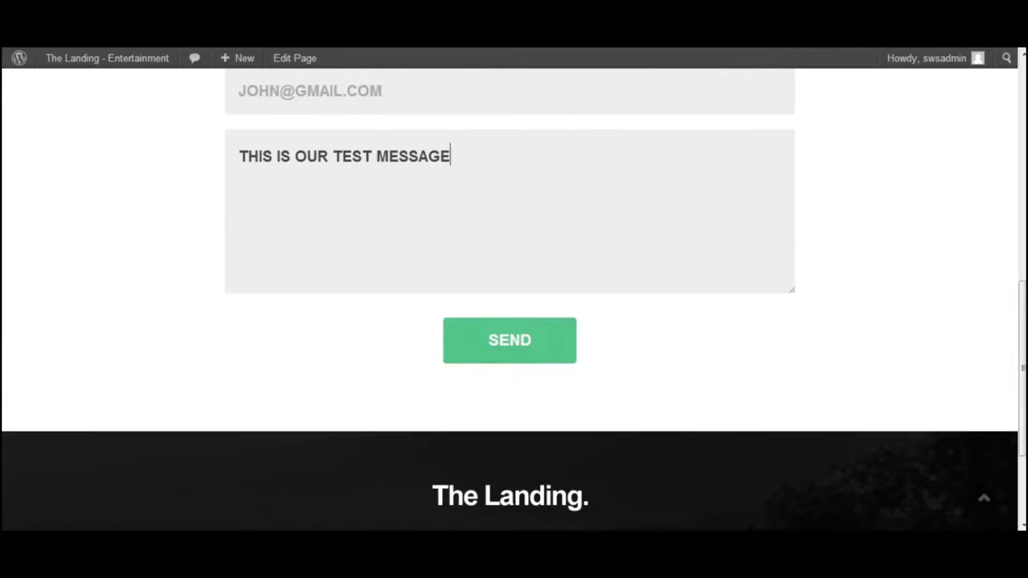
{"action": "scroll", "coordinate": [500, 428], "scroll_direction": "up", "scroll_amount": 2}
{"action": "left_click", "coordinate": [500, 493]}
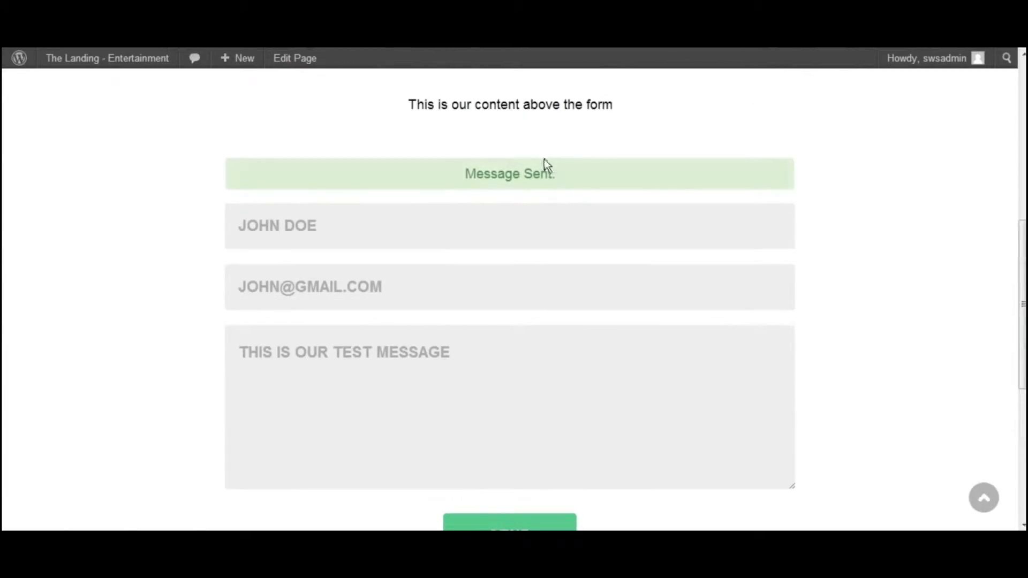
{"action": "left_click_drag", "start_coordinate": [552, 174], "coordinate": [475, 174]}
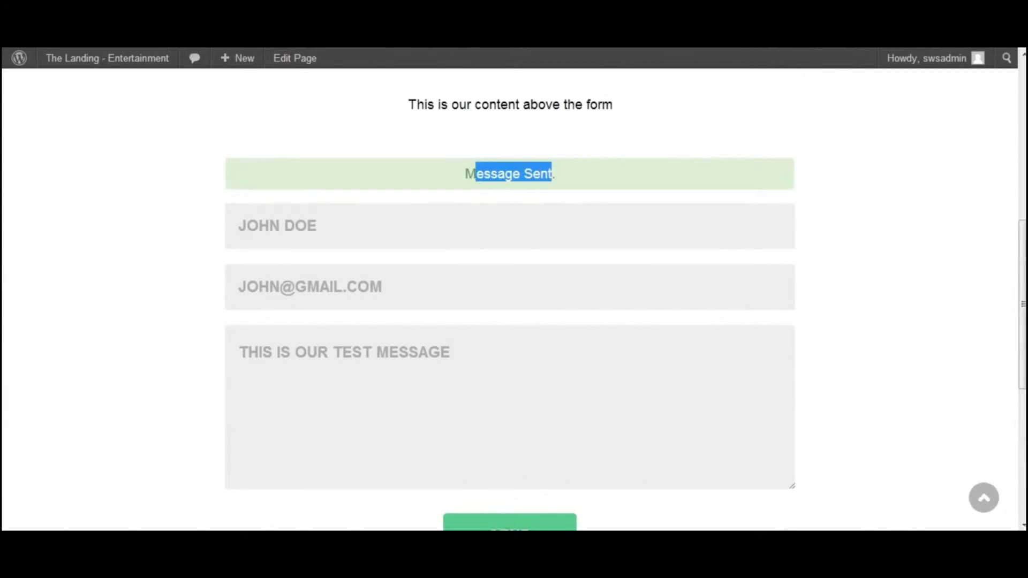
{"action": "left_click", "coordinate": [476, 174]}
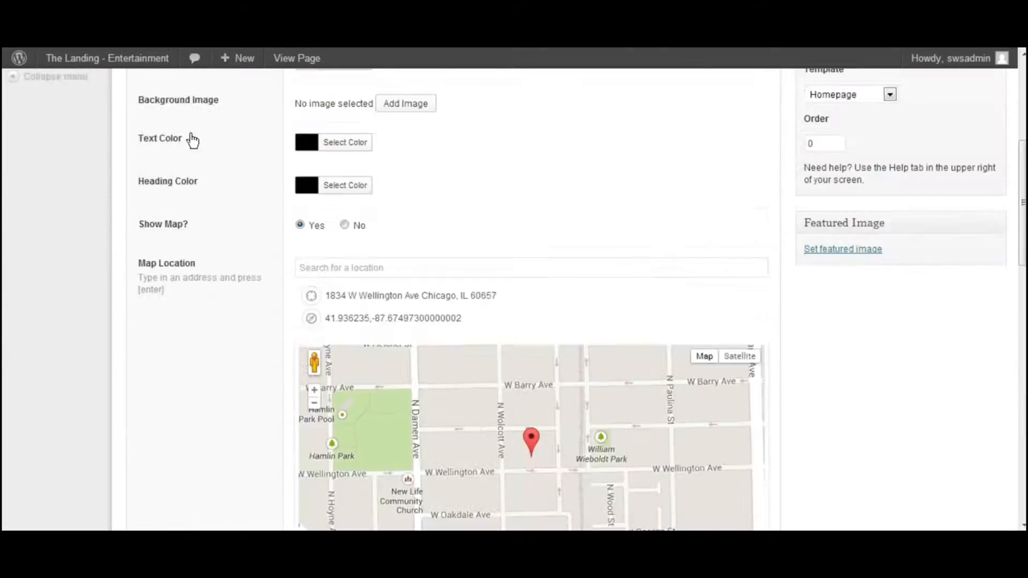
Return to the Homepage editor and review the Contact section's form content, recipient email, map and color settings
{"action": "scroll", "coordinate": [191, 137], "scroll_direction": "down", "scroll_amount": 10}
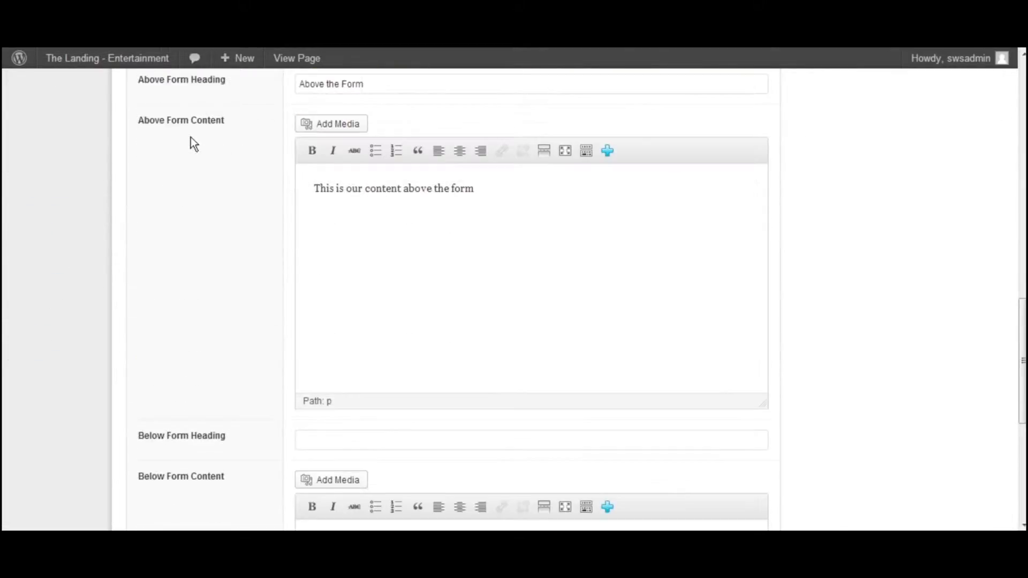
{"action": "scroll", "coordinate": [191, 137], "scroll_direction": "down", "scroll_amount": 5}
{"action": "scroll", "coordinate": [193, 135], "scroll_direction": "up", "scroll_amount": 4}
{"action": "scroll", "coordinate": [194, 134], "scroll_direction": "up", "scroll_amount": 7}
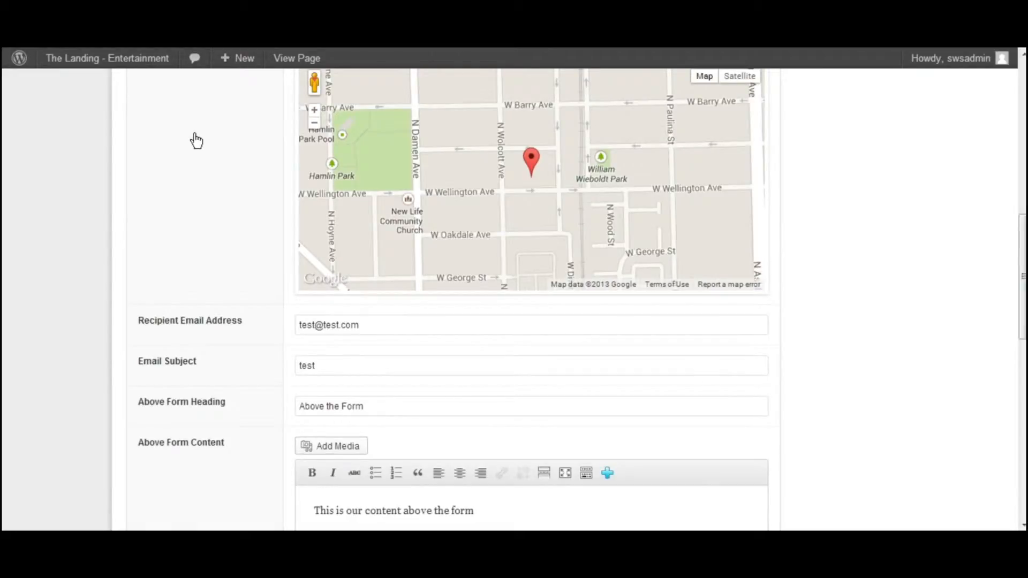
{"action": "key", "text": "Tab"}
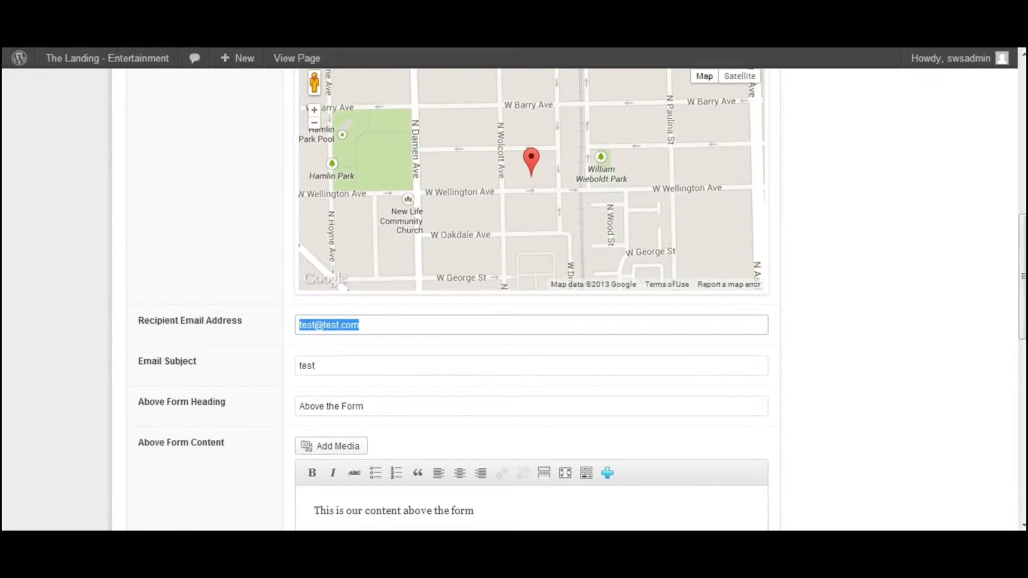
{"action": "scroll", "coordinate": [814, 316], "scroll_direction": "up", "scroll_amount": 2}
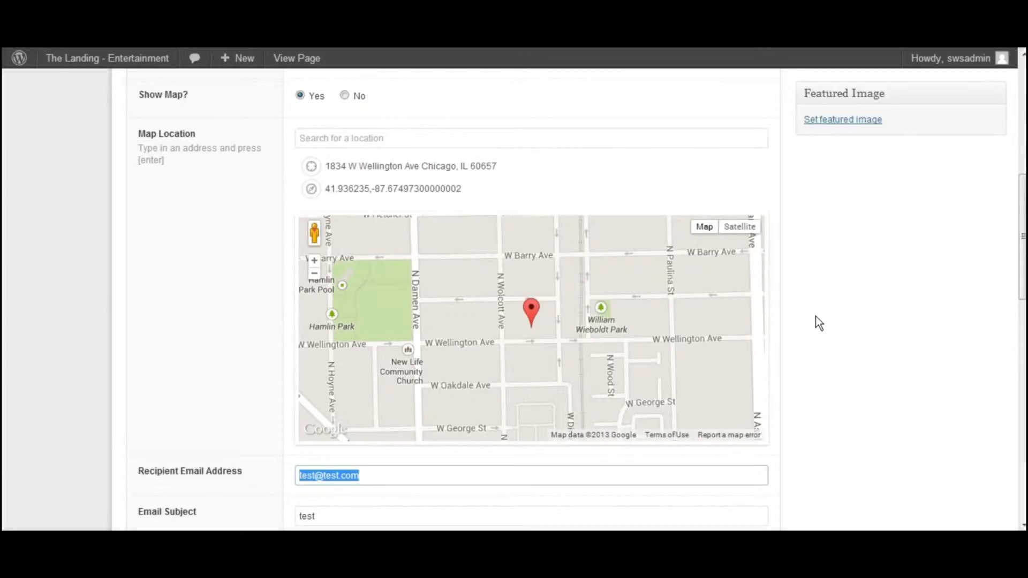
{"action": "scroll", "coordinate": [815, 316], "scroll_direction": "up", "scroll_amount": 4}
{"action": "scroll", "coordinate": [815, 316], "scroll_direction": "up", "scroll_amount": 4}
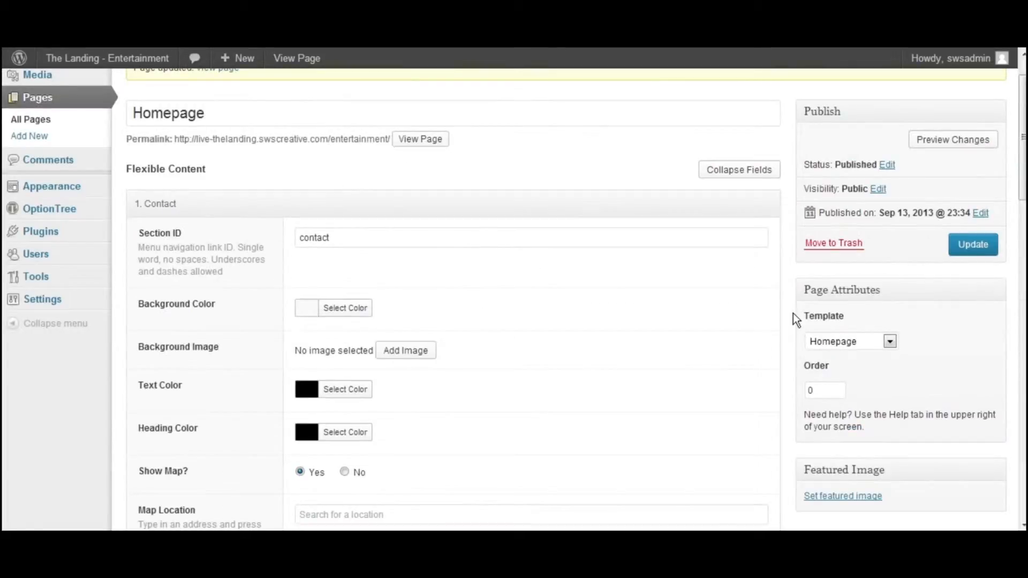
{"action": "scroll", "coordinate": [793, 313], "scroll_direction": "down", "scroll_amount": 3}
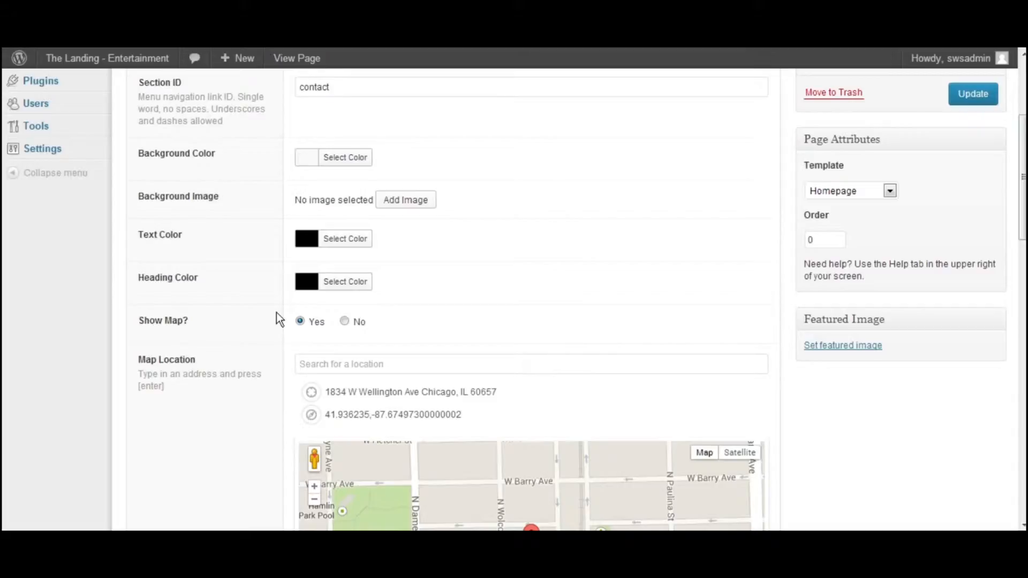
Turn off the map for the Contact section and update the Homepage
{"action": "left_click", "coordinate": [344, 322]}
{"action": "scroll", "coordinate": [888, 262], "scroll_direction": "up", "scroll_amount": 2}
{"action": "left_click", "coordinate": [973, 173]}
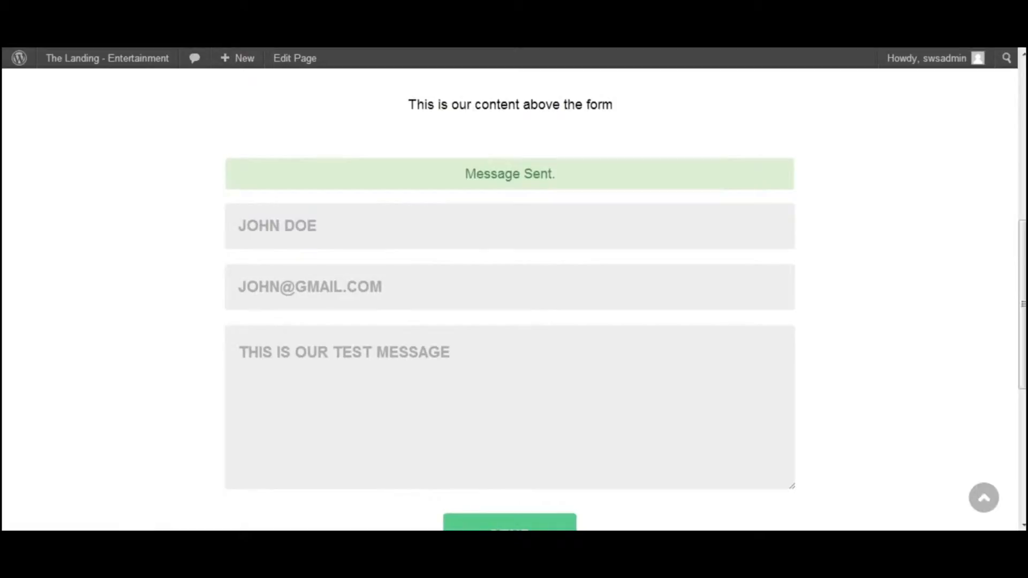
Reload the live homepage and check how the Contact section looks with the map turned off
{"action": "scroll", "coordinate": [374, 170], "scroll_direction": "up", "scroll_amount": 7}
{"action": "scroll", "coordinate": [441, 194], "scroll_direction": "up", "scroll_amount": 2}
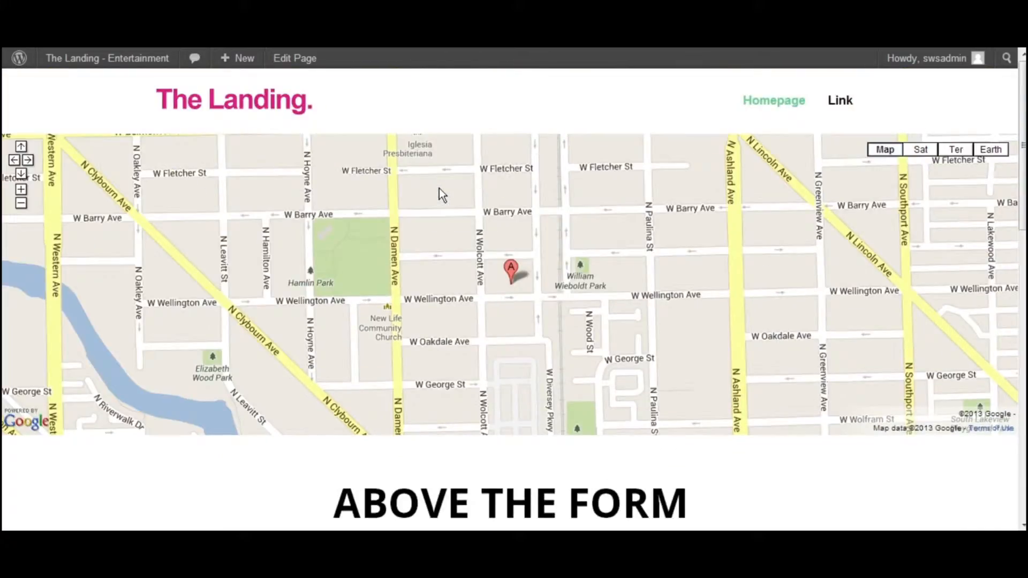
{"action": "key", "text": "F5"}
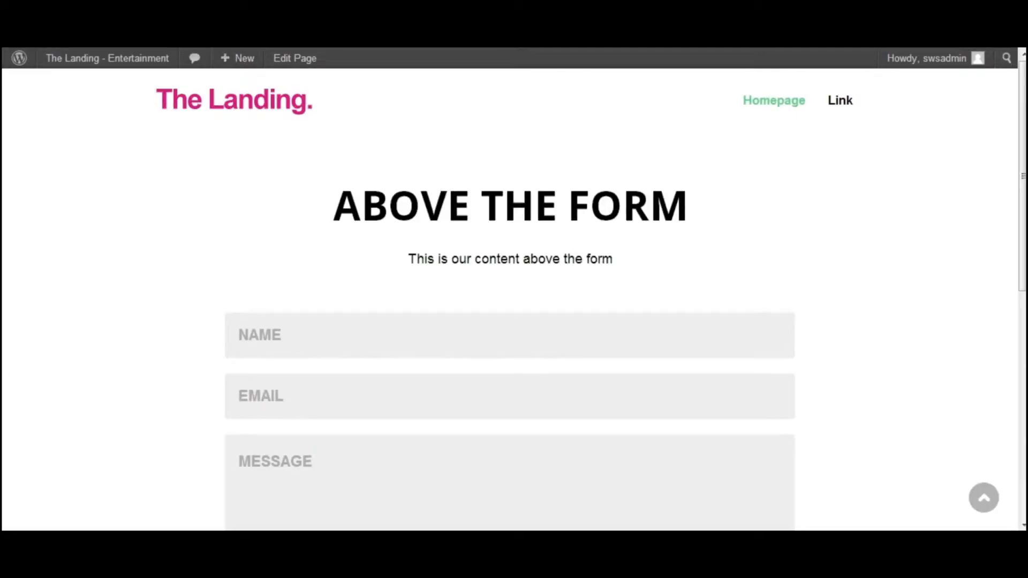
Return to the Homepage editor and add a Countdown content section
{"action": "key", "text": "ctrl+Tab"}
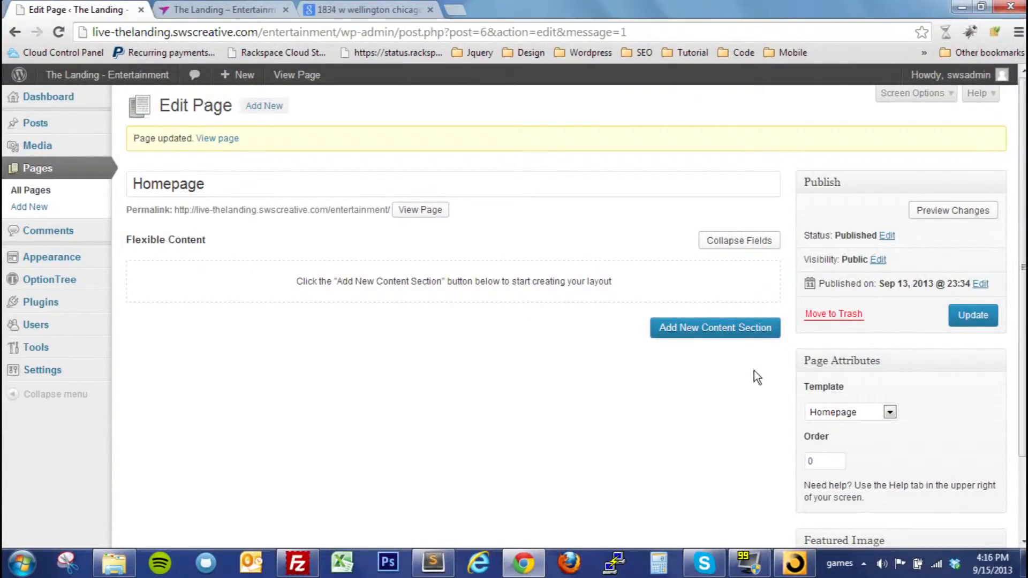
{"action": "left_click", "coordinate": [715, 335]}
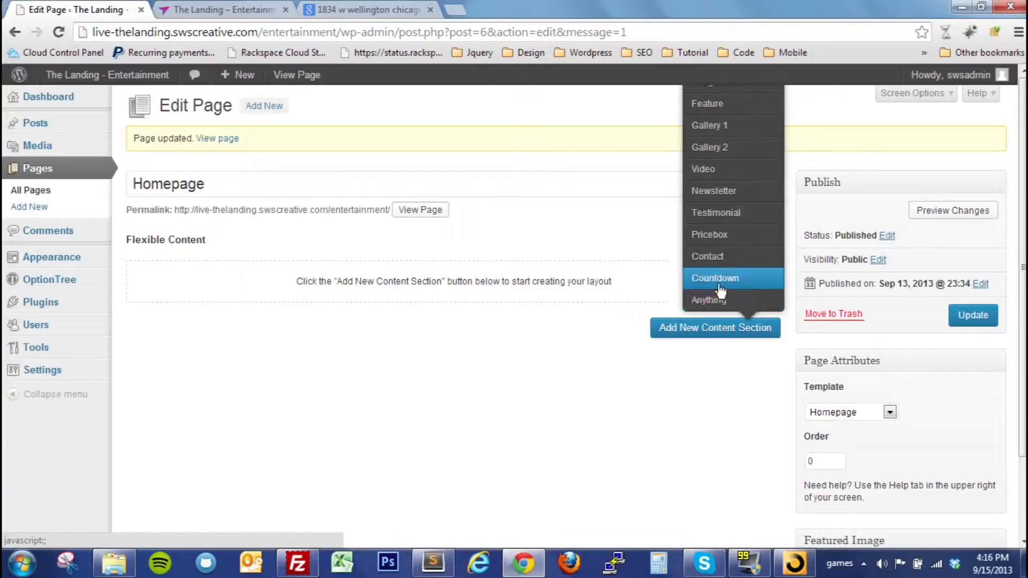
{"action": "left_click", "coordinate": [719, 281]}
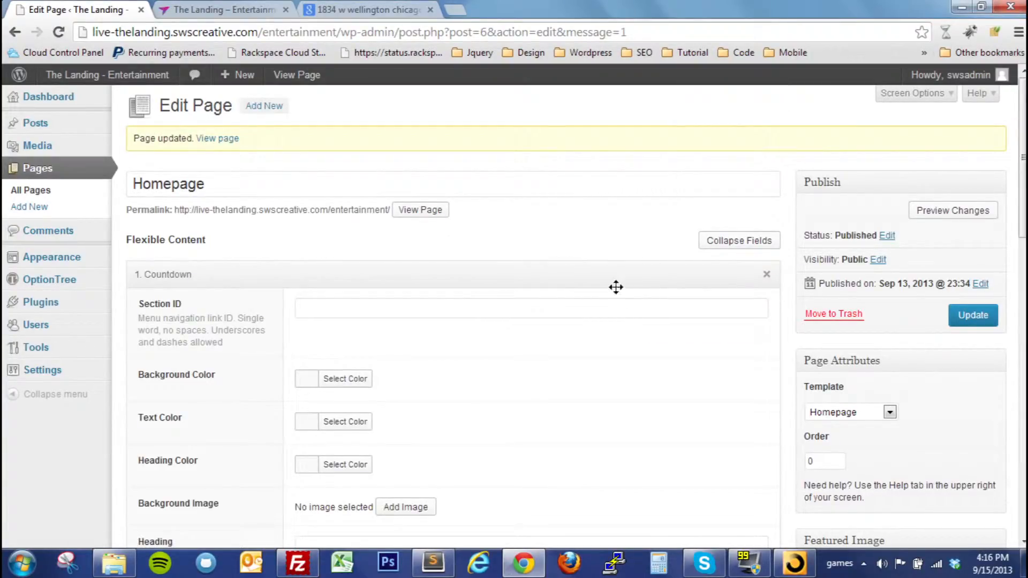
Look through the Countdown section's fields and check which content section types can still be added
{"action": "scroll", "coordinate": [616, 288], "scroll_direction": "down", "scroll_amount": 10}
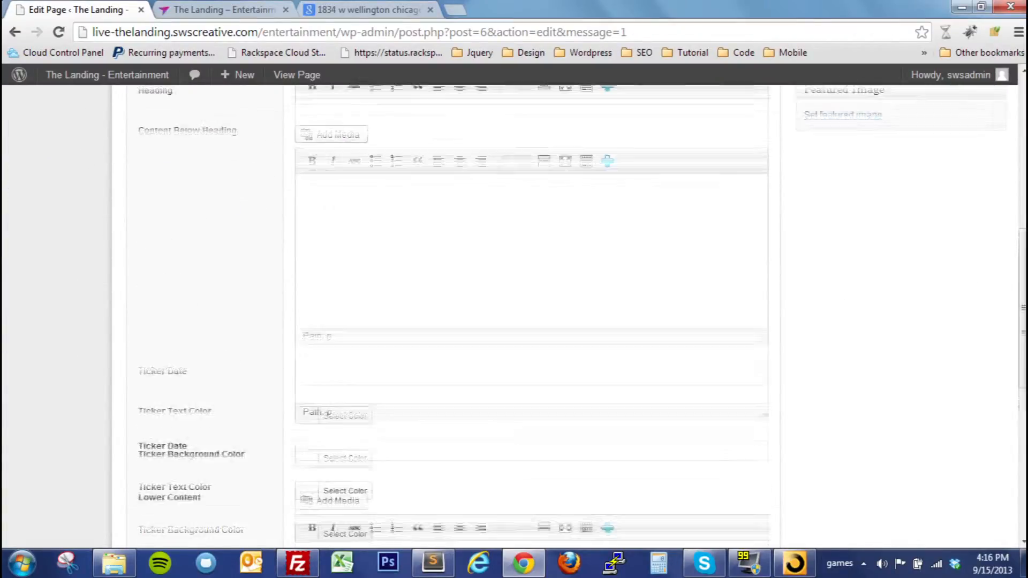
{"action": "scroll", "coordinate": [532, 316], "scroll_direction": "down", "scroll_amount": 5}
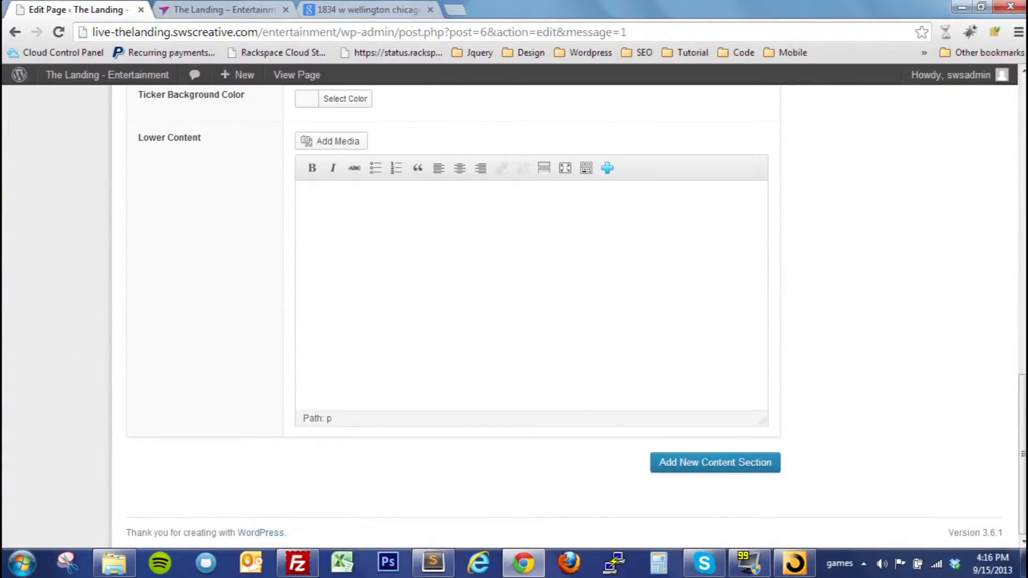
{"action": "left_click", "coordinate": [669, 468]}
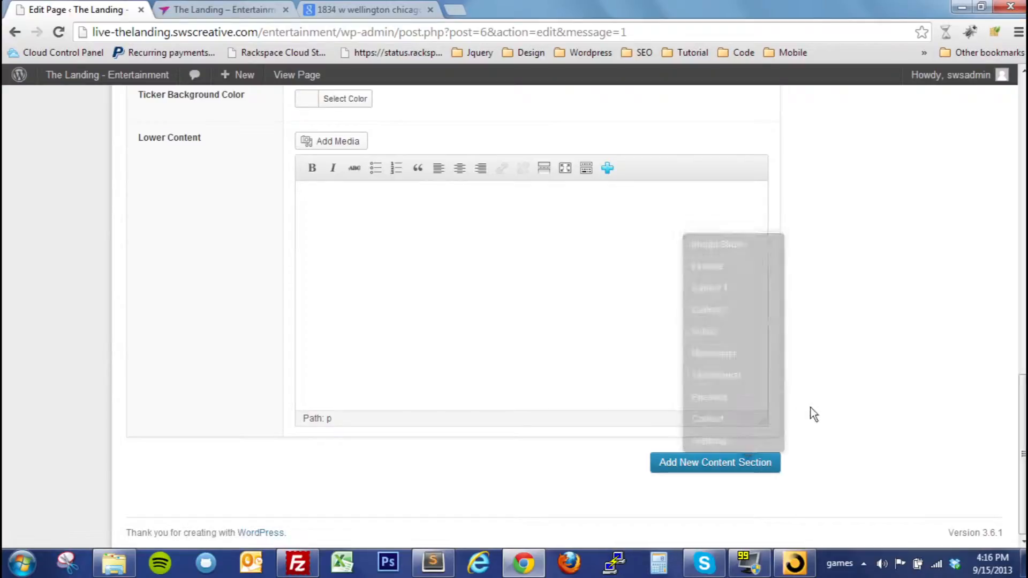
{"action": "scroll", "coordinate": [834, 418], "scroll_direction": "up", "scroll_amount": 4}
{"action": "scroll", "coordinate": [834, 416], "scroll_direction": "up", "scroll_amount": 10}
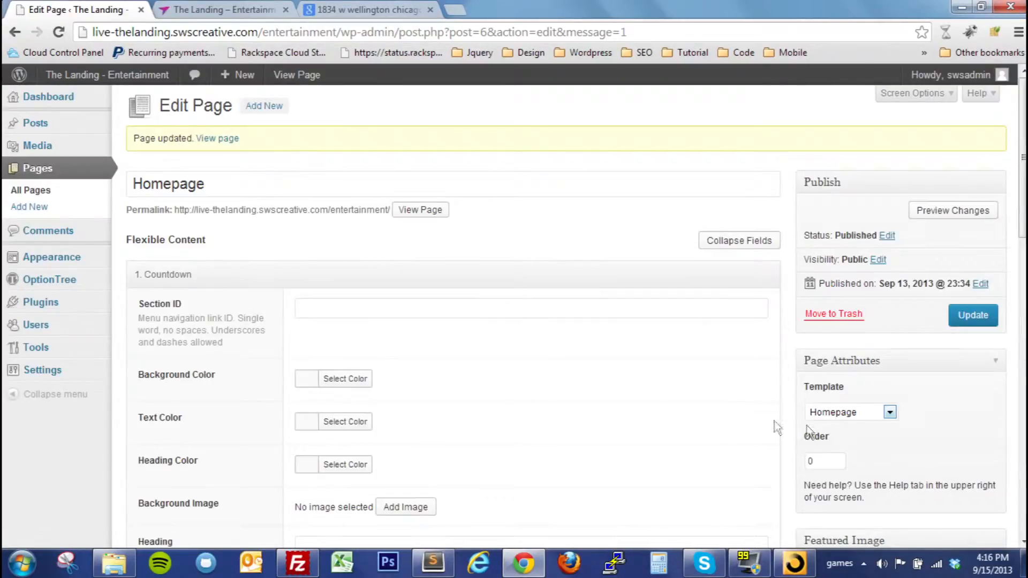
Set the Countdown section's Section ID to "countdown" and its background color to black (#000000)
{"action": "left_click", "coordinate": [300, 308]}
{"action": "mouse_move", "coordinate": [6, 305]}
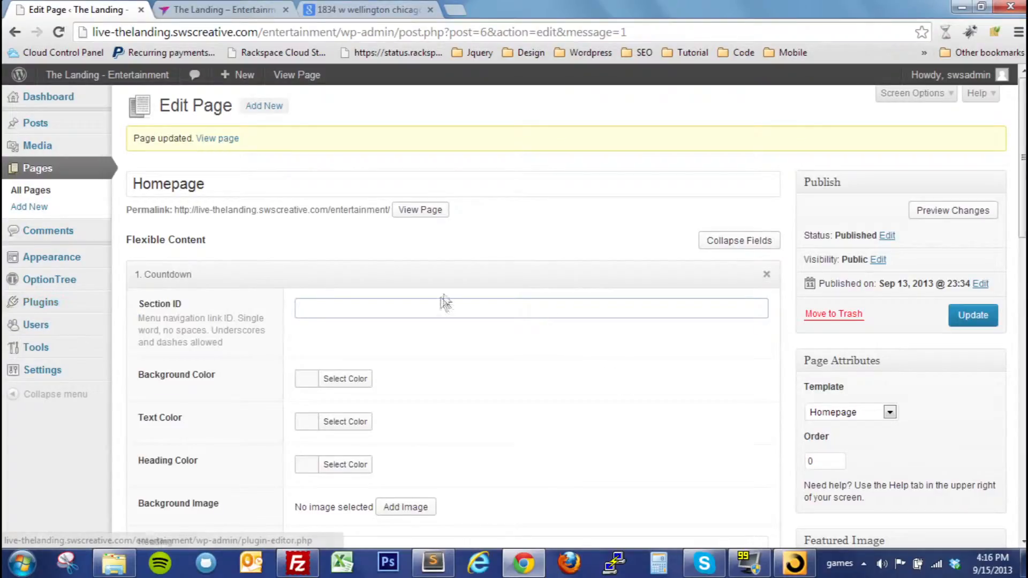
{"action": "type", "text": "countdown"}
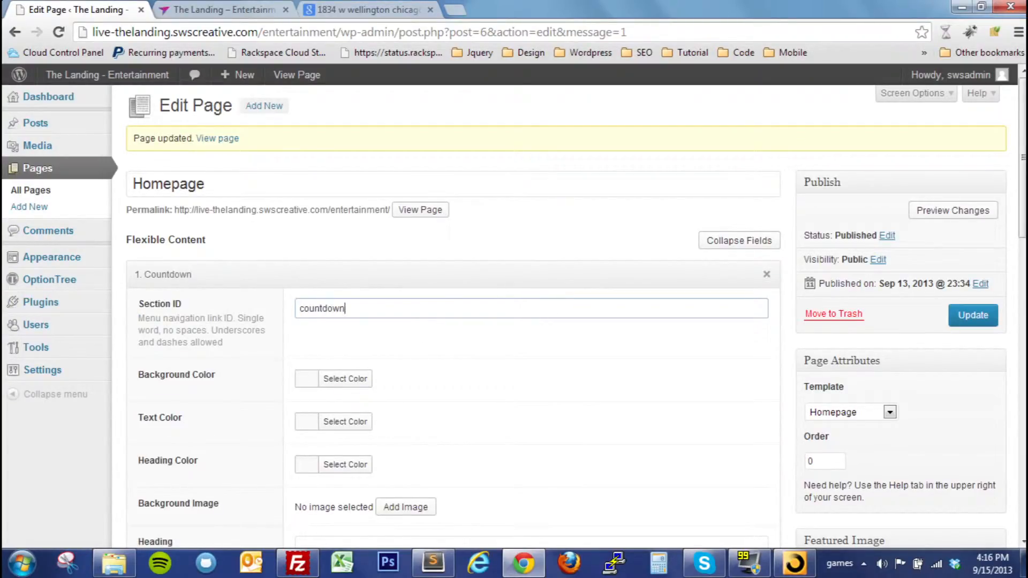
{"action": "scroll", "coordinate": [334, 284], "scroll_direction": "down", "scroll_amount": 3}
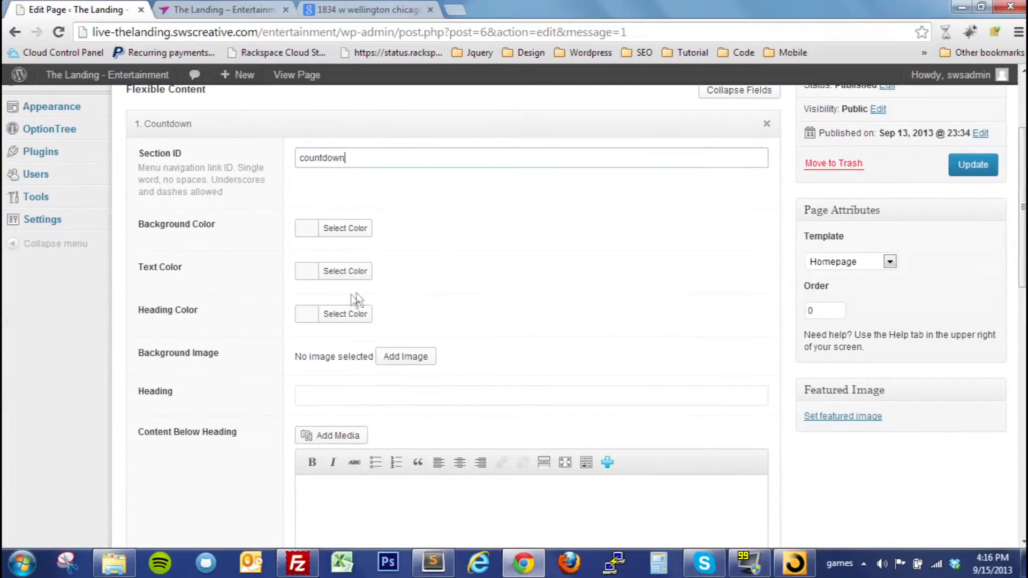
{"action": "left_click", "coordinate": [338, 234]}
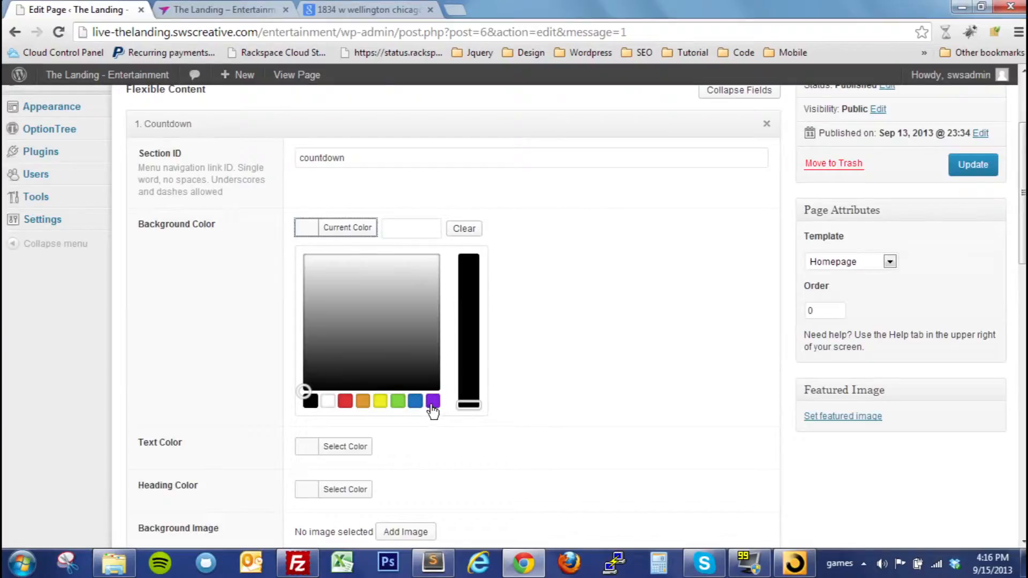
{"action": "left_click", "coordinate": [310, 401]}
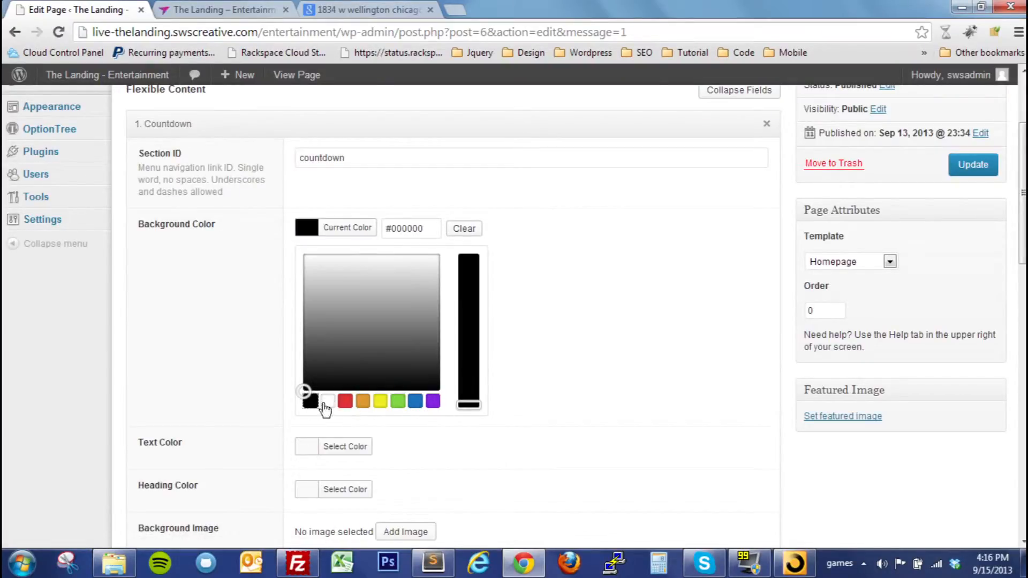
{"action": "left_click", "coordinate": [648, 354]}
Set both the text color and the heading color of the Countdown section to white (#ffffff)
{"action": "scroll", "coordinate": [619, 333], "scroll_direction": "down", "scroll_amount": 1}
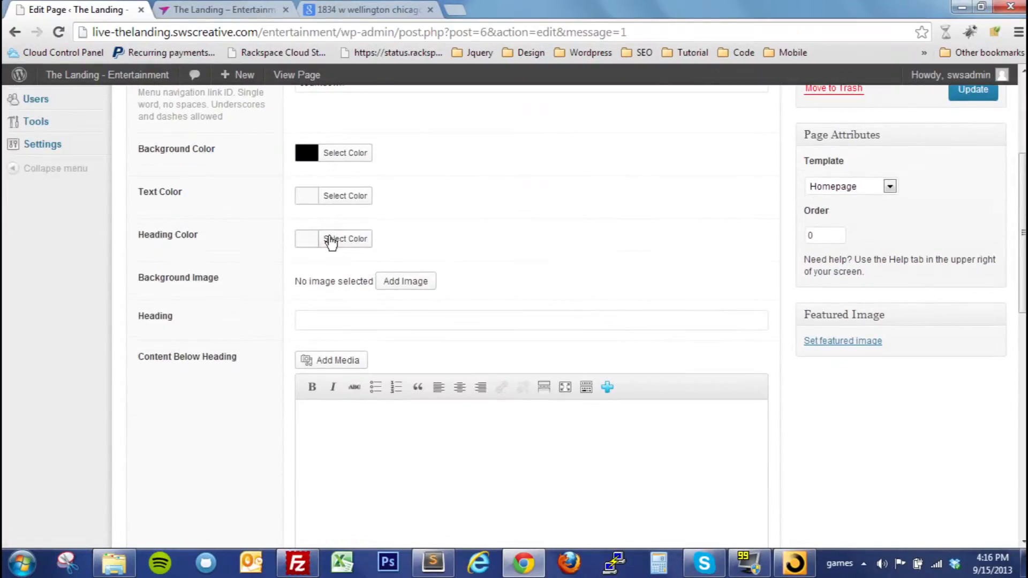
{"action": "left_click", "coordinate": [315, 203]}
{"action": "left_click", "coordinate": [328, 368]}
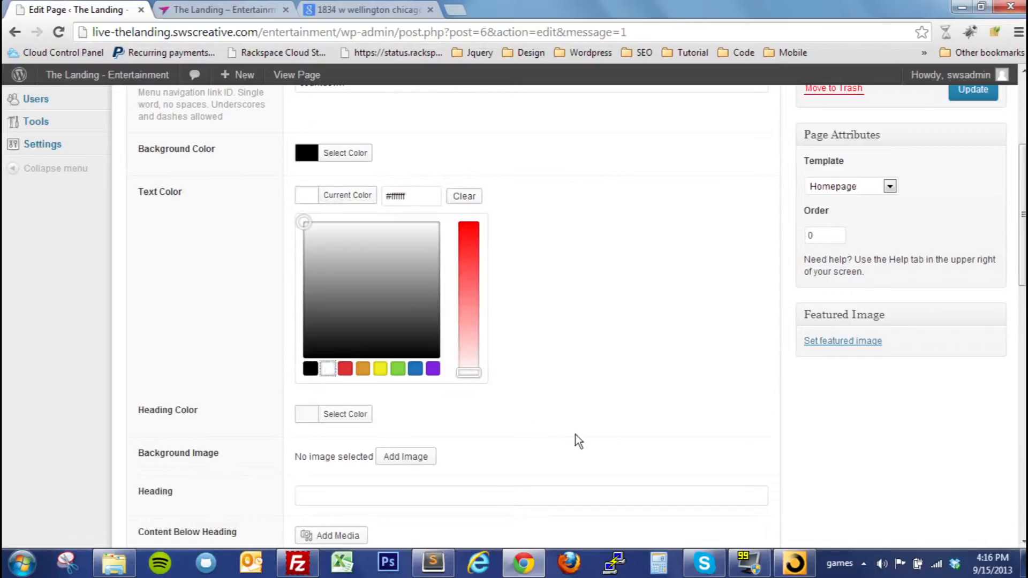
{"action": "left_click", "coordinate": [597, 422]}
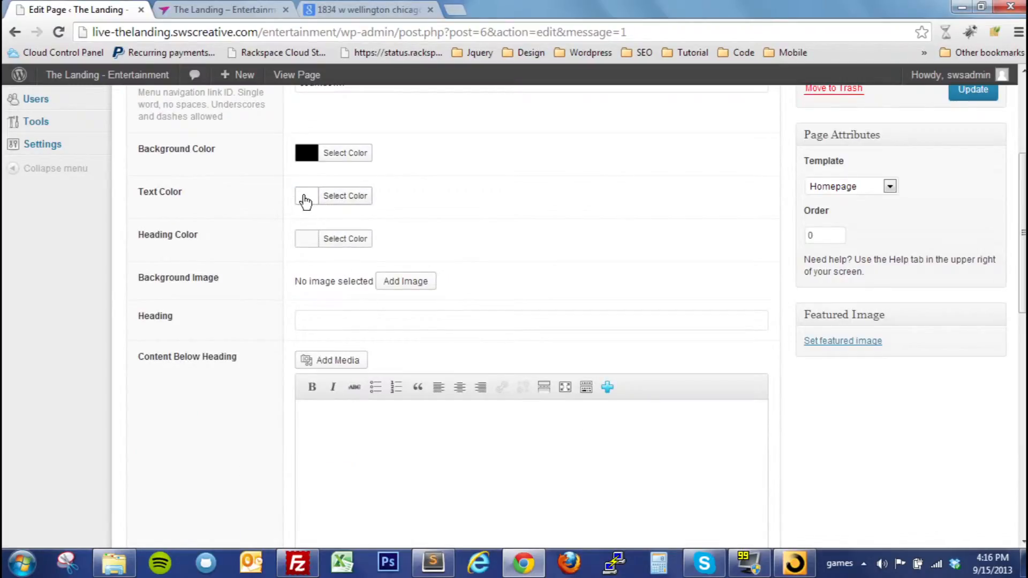
{"action": "left_click", "coordinate": [312, 252]}
{"action": "left_click", "coordinate": [329, 410]}
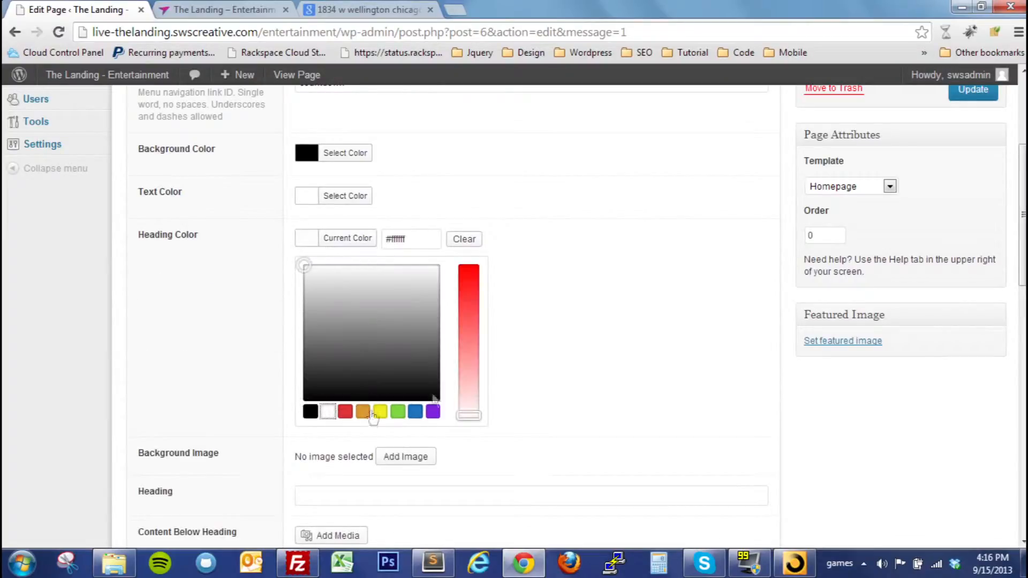
{"action": "left_click", "coordinate": [642, 355]}
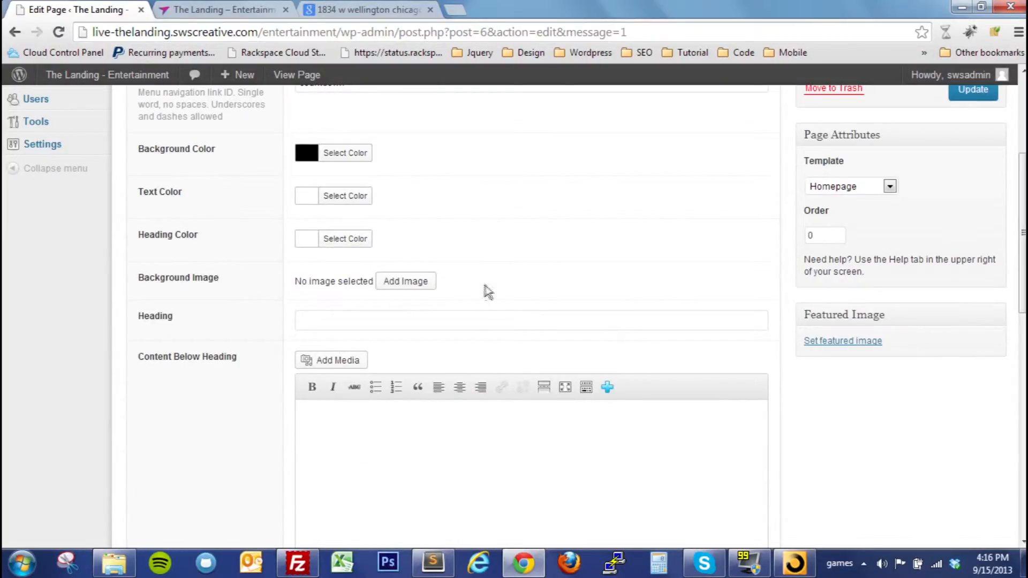
Enter "Hurry" as the Countdown heading and "Hurry before our sale ends." as the content below it
{"action": "scroll", "coordinate": [423, 297], "scroll_direction": "down", "scroll_amount": 1}
{"action": "left_click", "coordinate": [342, 246]}
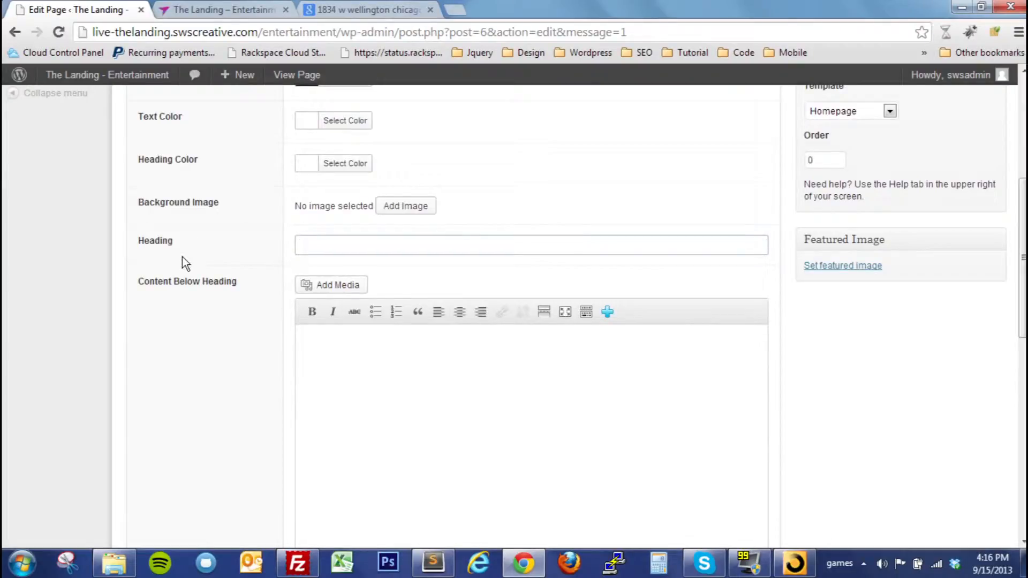
{"action": "type", "text": "Hurry"}
{"action": "left_click", "coordinate": [315, 349]}
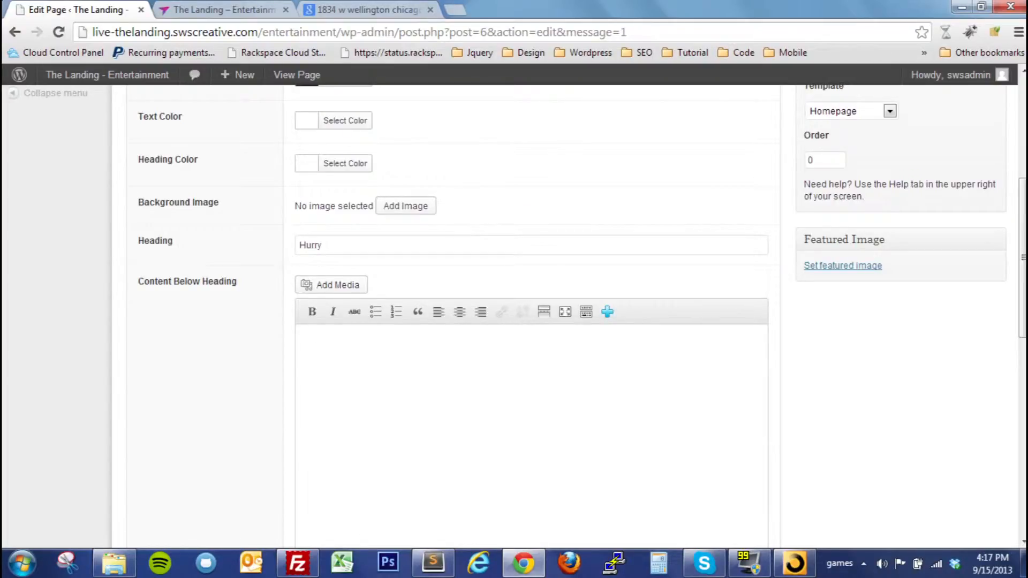
{"action": "type", "text": "Hurry before our sale end"}
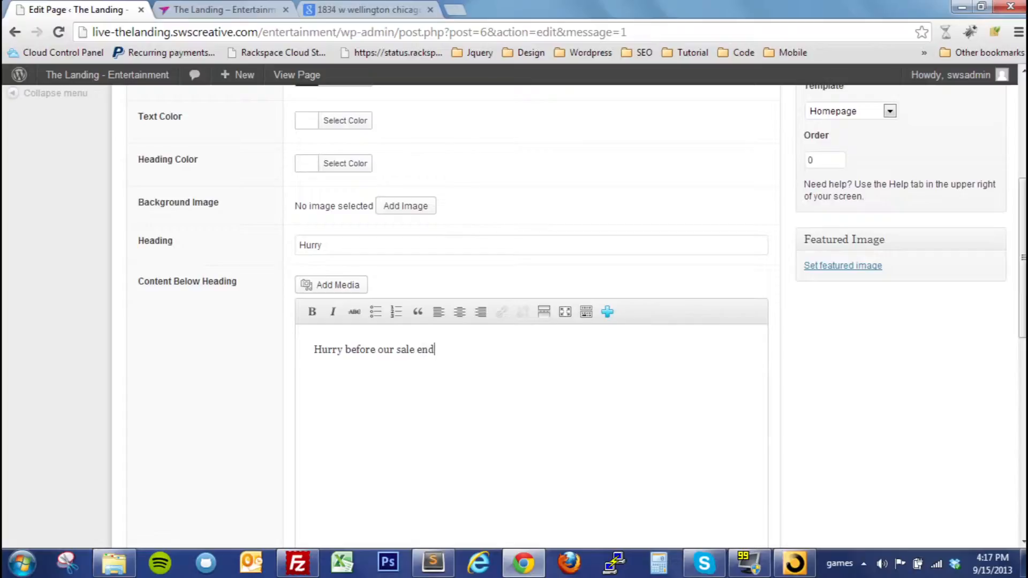
{"action": "type", "text": "s."}
Set the Countdown section's ticker date to 24/09/2016
{"action": "scroll", "coordinate": [358, 337], "scroll_direction": "down", "scroll_amount": 4}
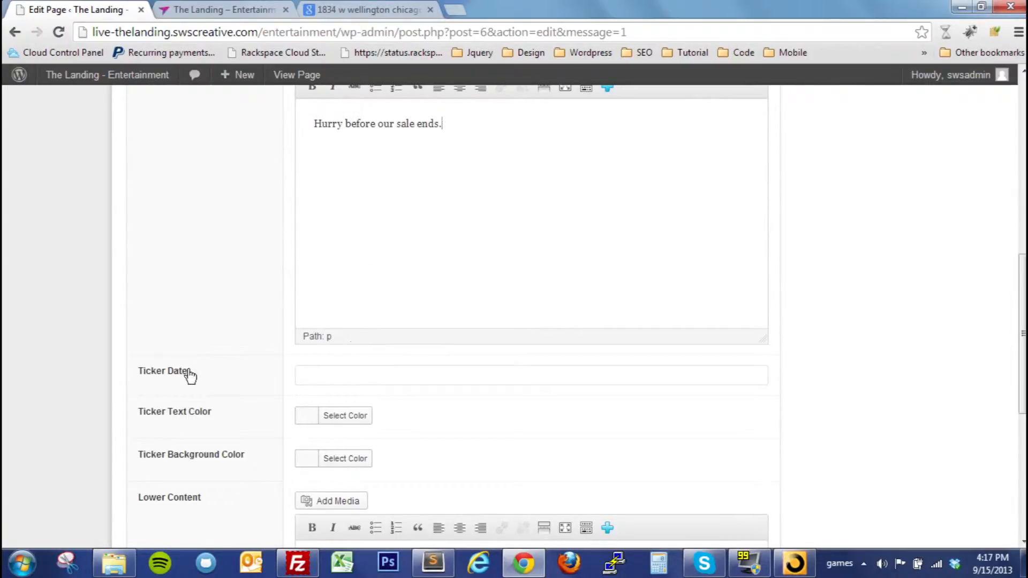
{"action": "left_click", "coordinate": [343, 376]}
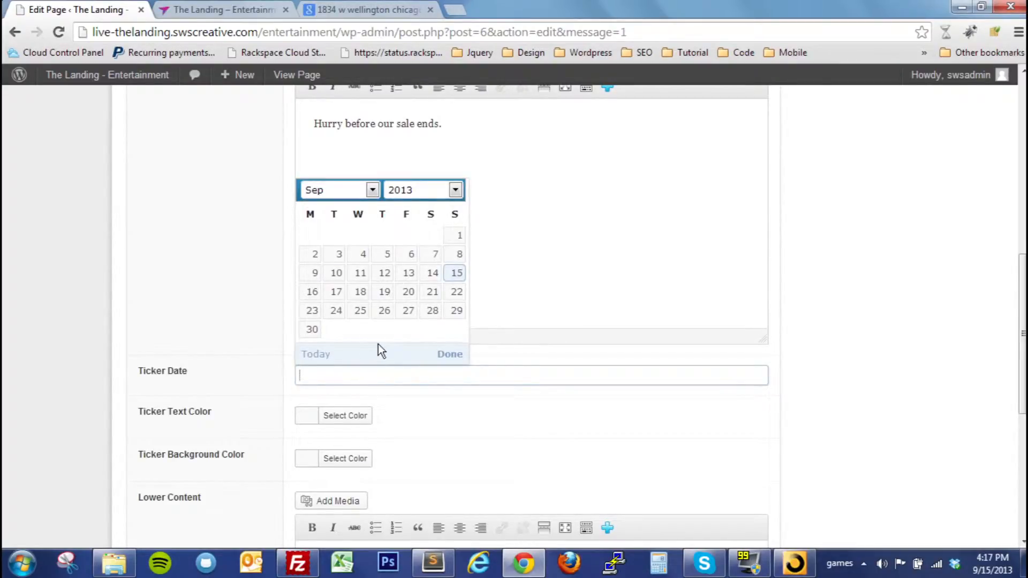
{"action": "left_click", "coordinate": [454, 191]}
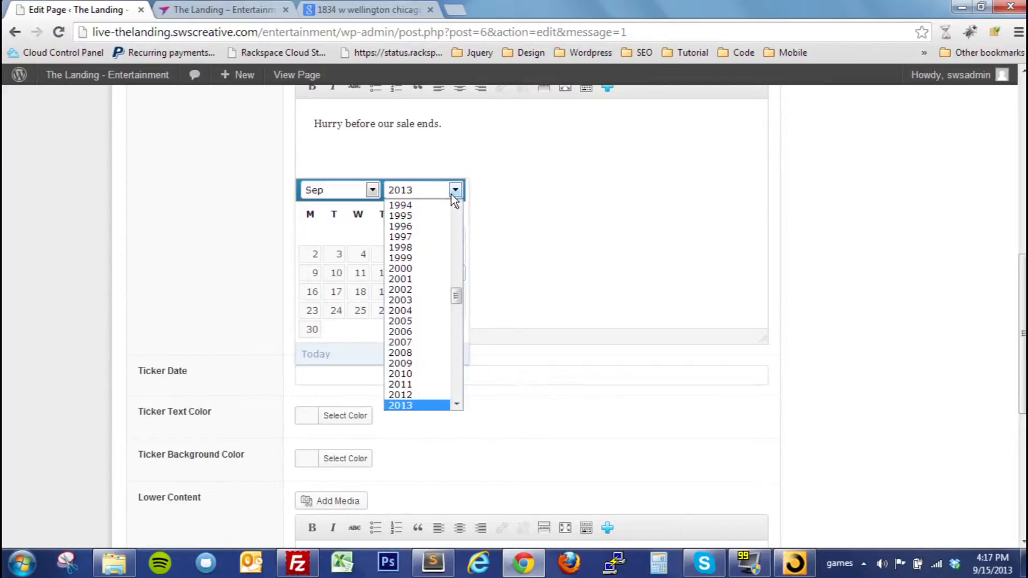
{"action": "mouse_move", "coordinate": [456, 294]}
{"action": "left_mouse_down"}
{"action": "mouse_move", "coordinate": [447, 358]}
{"action": "mouse_move", "coordinate": [454, 313]}
{"action": "left_mouse_up"}
{"action": "left_click", "coordinate": [416, 262]}
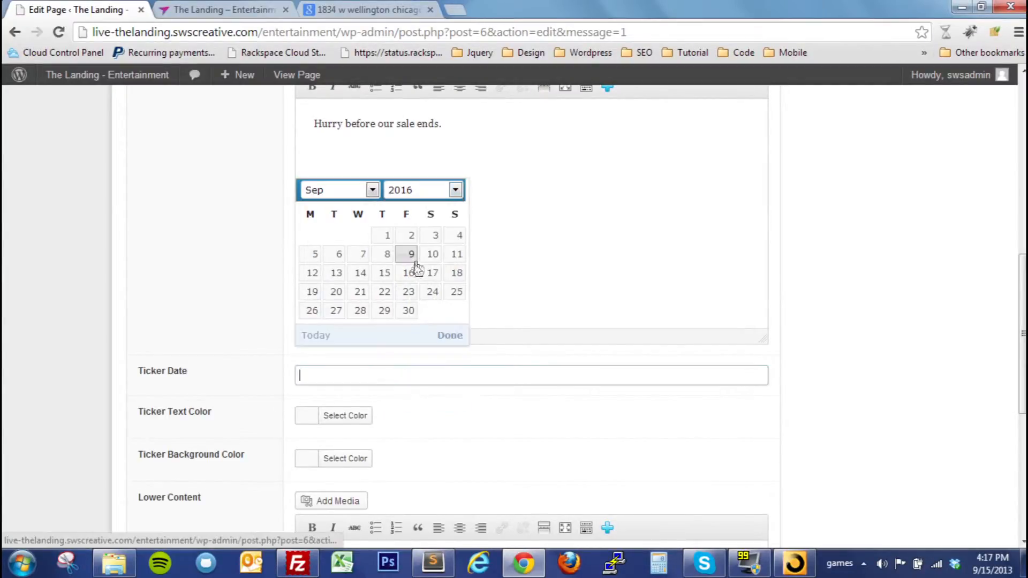
{"action": "left_click", "coordinate": [428, 298]}
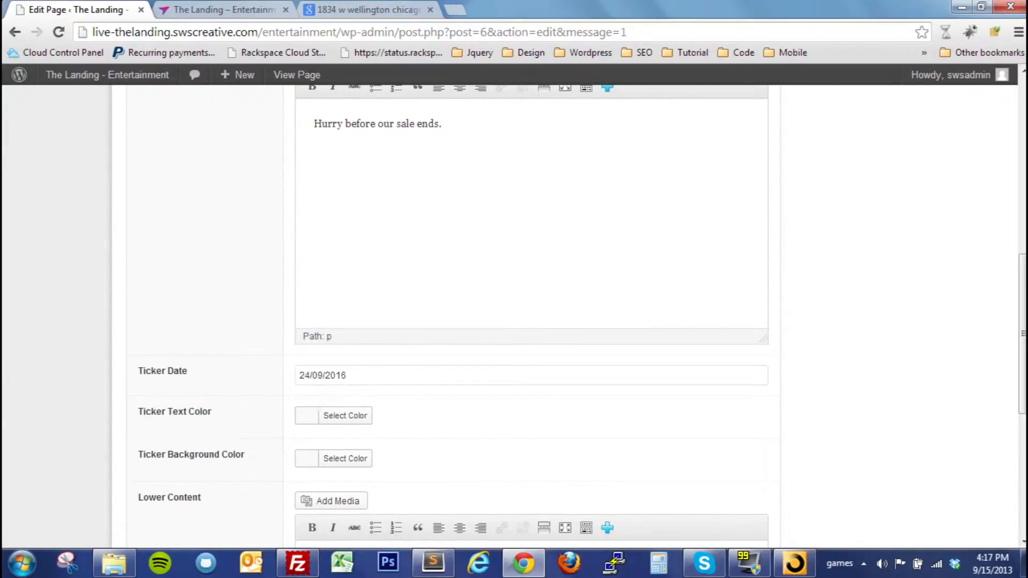
Set the ticker text color to black and the ticker background color to white
{"action": "scroll", "coordinate": [412, 353], "scroll_direction": "down", "scroll_amount": 2}
{"action": "scroll", "coordinate": [409, 351], "scroll_direction": "down", "scroll_amount": 2}
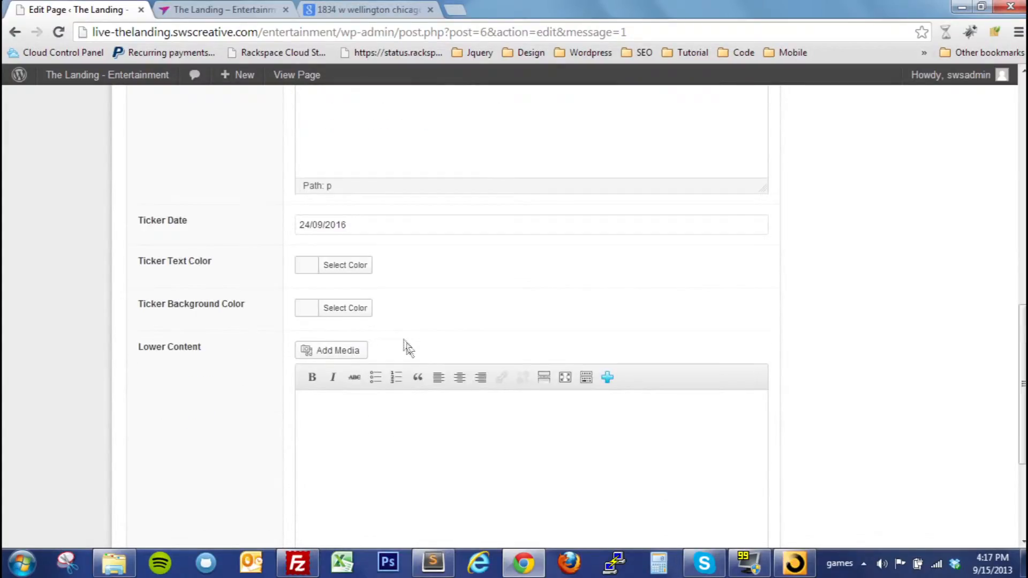
{"action": "left_click", "coordinate": [308, 274]}
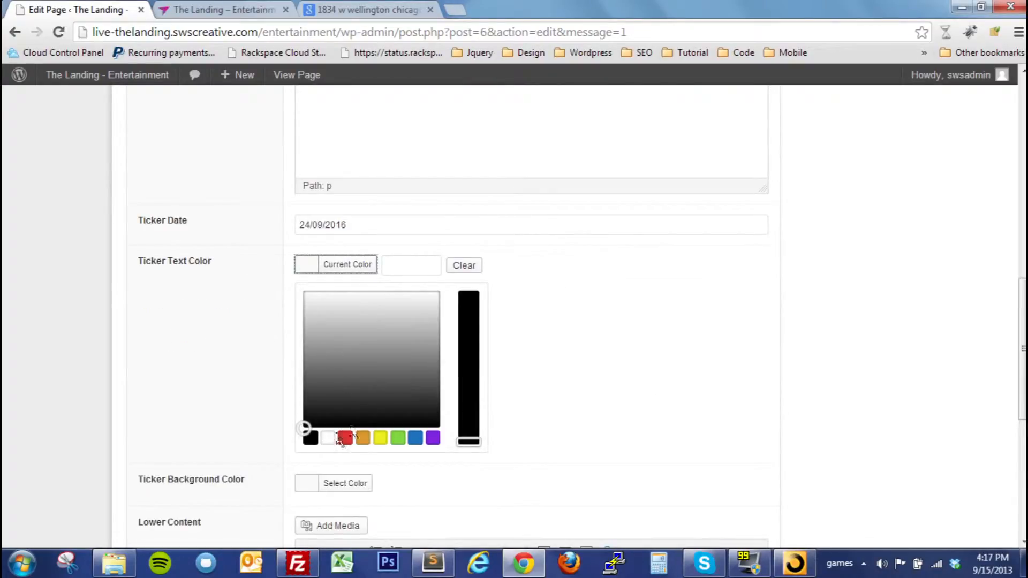
{"action": "left_click", "coordinate": [313, 439]}
{"action": "left_click", "coordinate": [549, 410]}
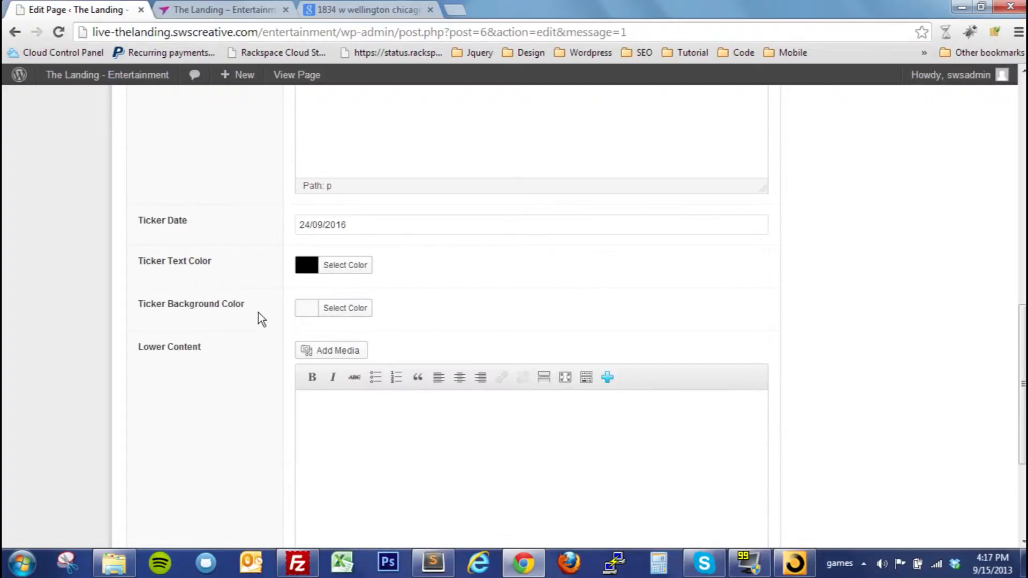
{"action": "left_click", "coordinate": [303, 312]}
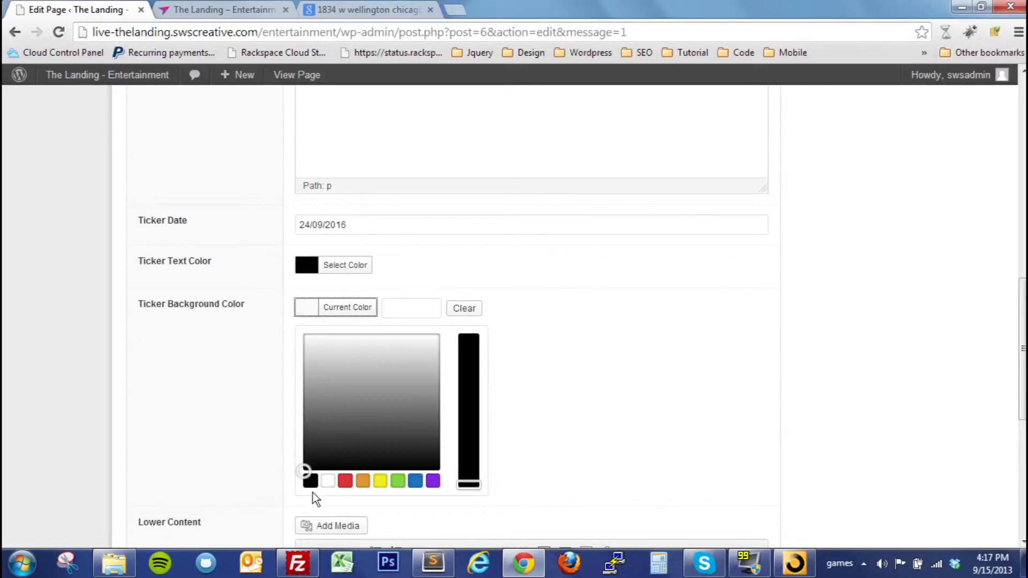
{"action": "left_click", "coordinate": [328, 481]}
{"action": "left_click", "coordinate": [597, 439]}
Leave the Countdown section's lower content empty and update the Homepage
{"action": "scroll", "coordinate": [596, 439], "scroll_direction": "down", "scroll_amount": 3}
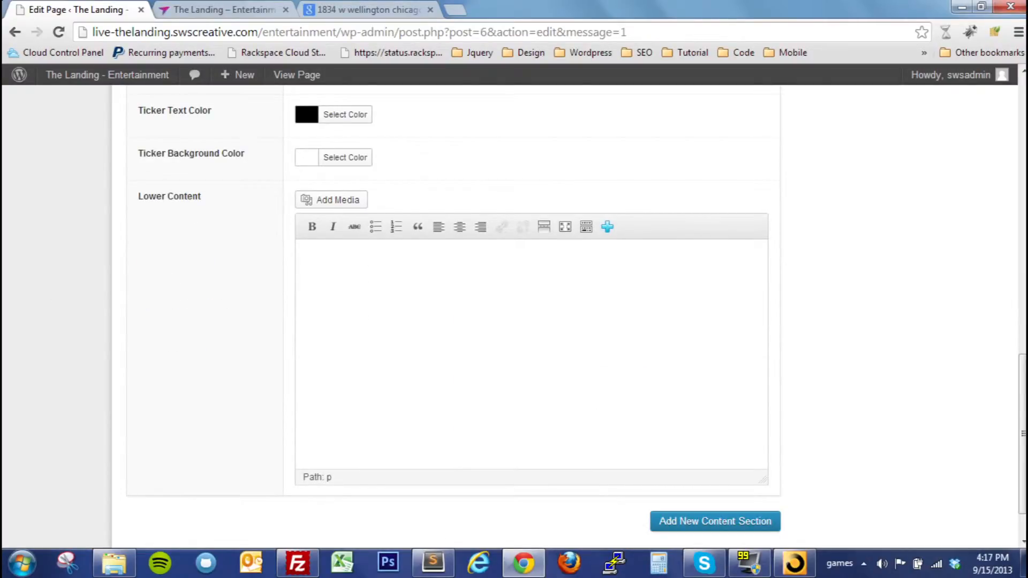
{"action": "scroll", "coordinate": [687, 422], "scroll_direction": "up", "scroll_amount": 3}
{"action": "scroll", "coordinate": [687, 422], "scroll_direction": "down", "scroll_amount": 4}
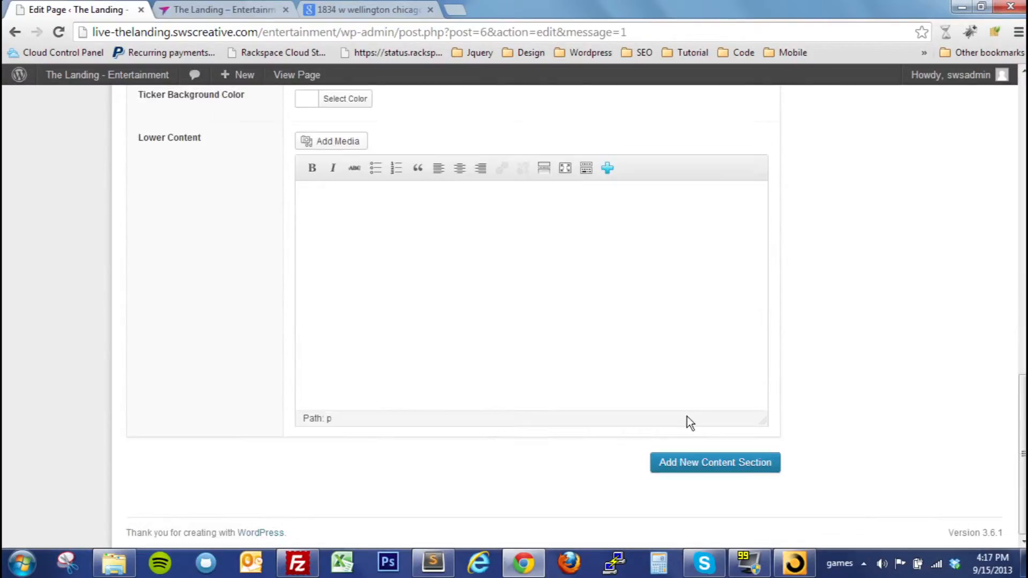
{"action": "scroll", "coordinate": [690, 423], "scroll_direction": "up", "scroll_amount": 5}
{"action": "scroll", "coordinate": [690, 423], "scroll_direction": "up", "scroll_amount": 10}
{"action": "scroll", "coordinate": [883, 278], "scroll_direction": "up", "scroll_amount": 3}
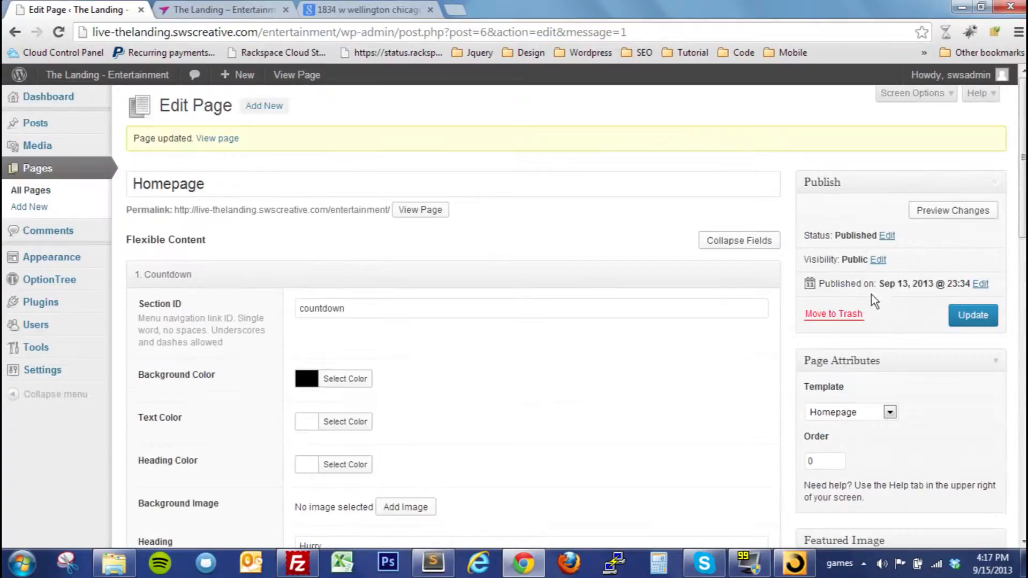
{"action": "left_click", "coordinate": [967, 317]}
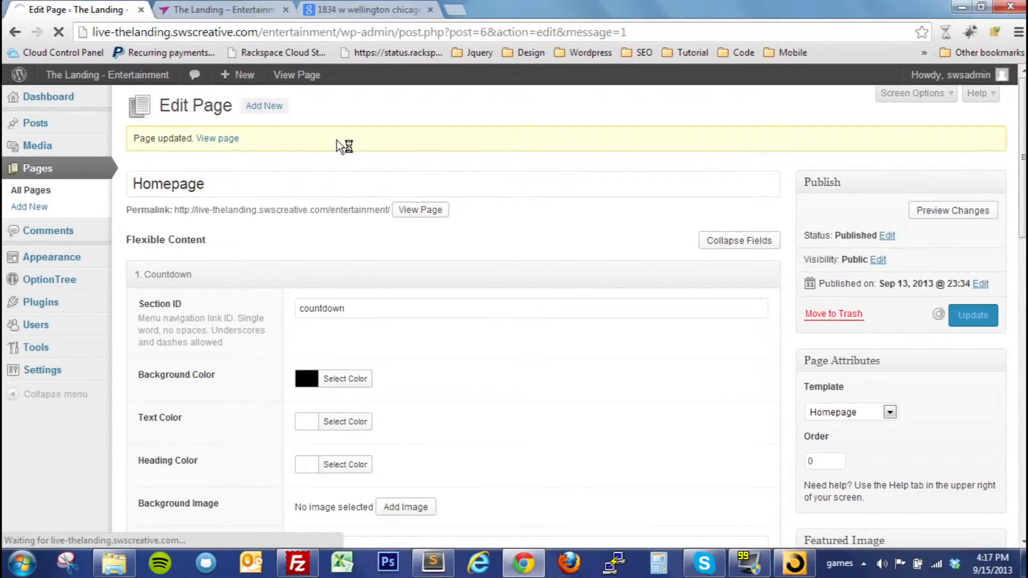
Reload the live homepage and check the Countdown section's heading, text and ticker
{"action": "left_click", "coordinate": [232, 8]}
{"action": "key", "text": "F5"}
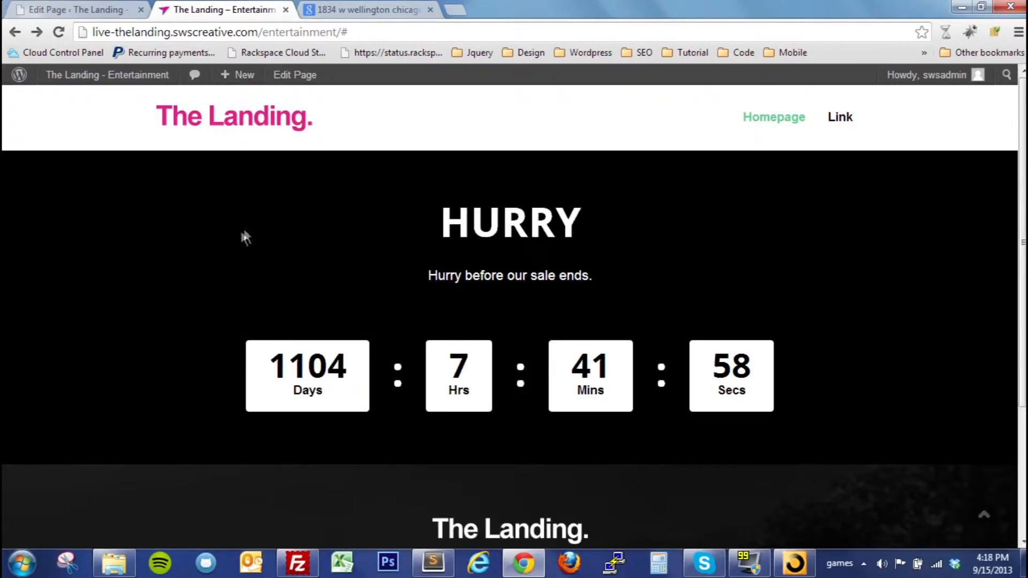
{"action": "left_click_drag", "start_coordinate": [441, 225], "coordinate": [555, 227]}
{"action": "left_click", "coordinate": [555, 230]}
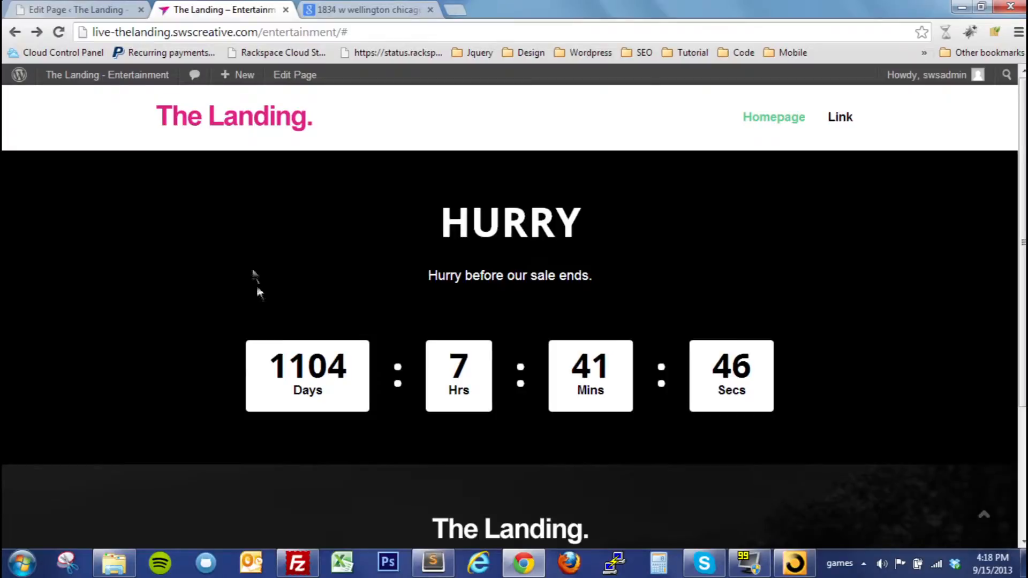
Return to the Homepage editor and add an Anything content section to the page
{"action": "left_click", "coordinate": [42, 7]}
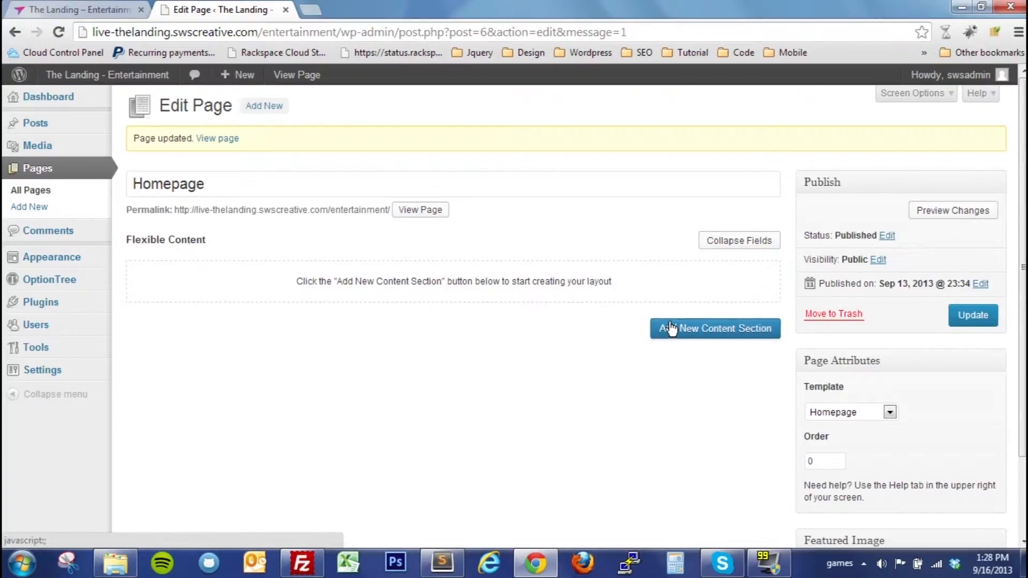
{"action": "left_click", "coordinate": [694, 325]}
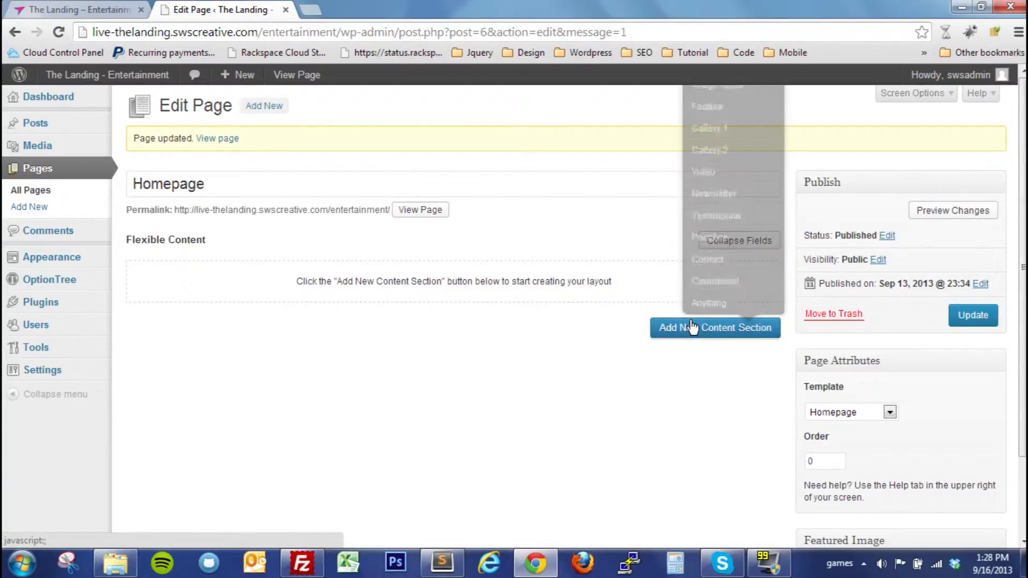
{"action": "left_click", "coordinate": [707, 301]}
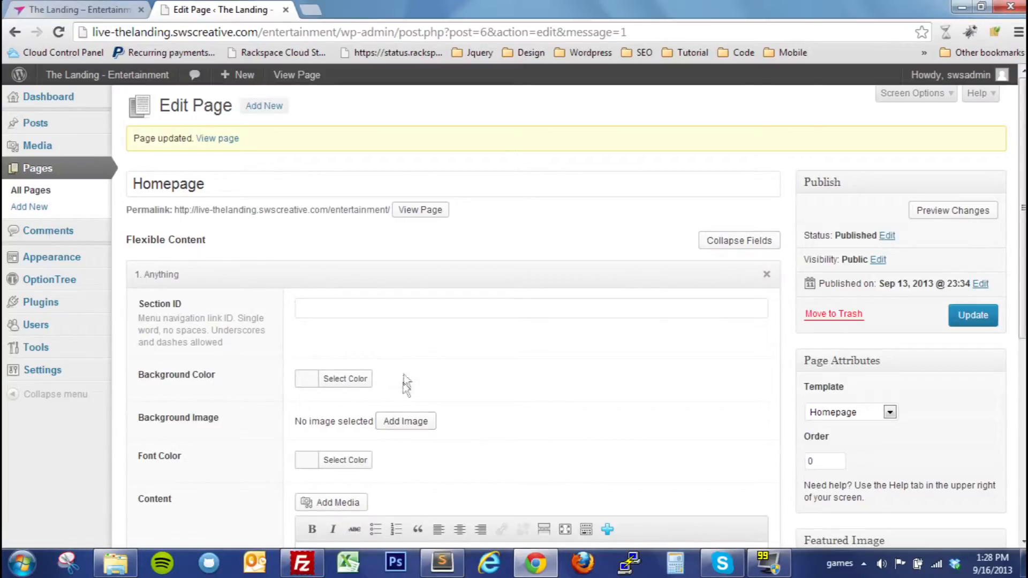
Set the Anything section's Section ID to "anything" and look through its color, background image and content fields
{"action": "scroll", "coordinate": [402, 353], "scroll_direction": "down", "scroll_amount": 2}
{"action": "left_click", "coordinate": [343, 233]}
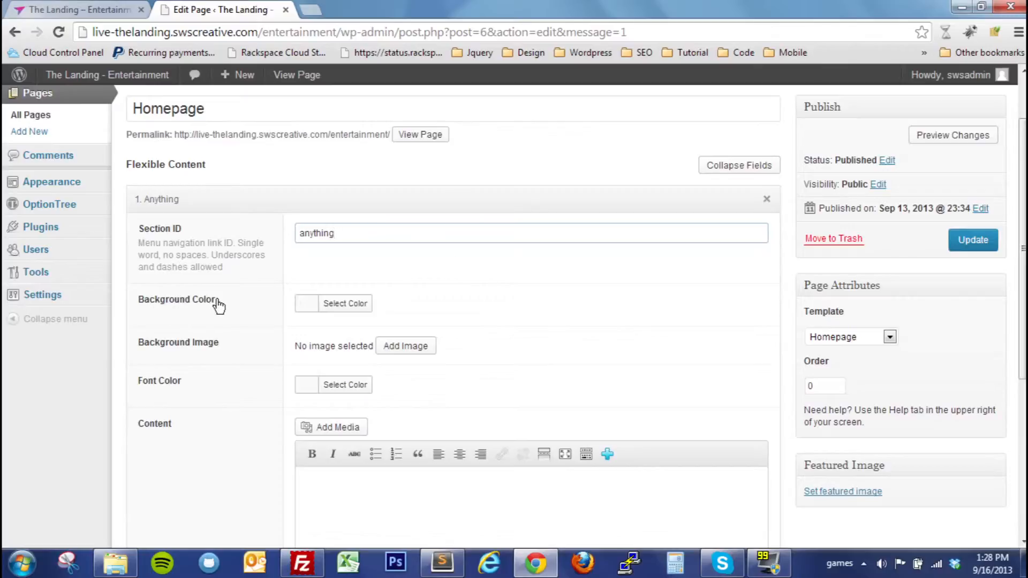
{"action": "scroll", "coordinate": [287, 319], "scroll_direction": "down", "scroll_amount": 1}
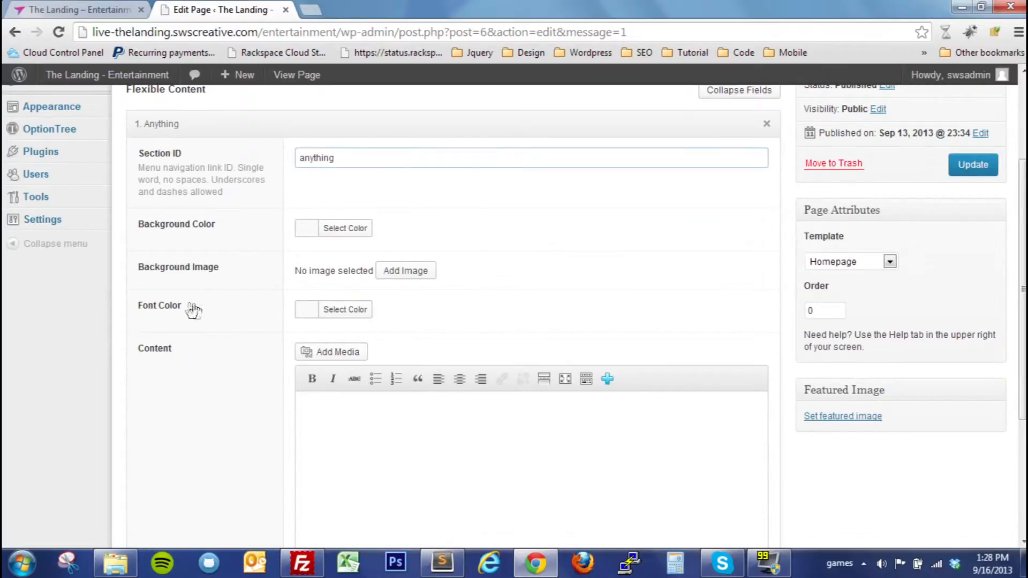
{"action": "scroll", "coordinate": [205, 307], "scroll_direction": "down", "scroll_amount": 2}
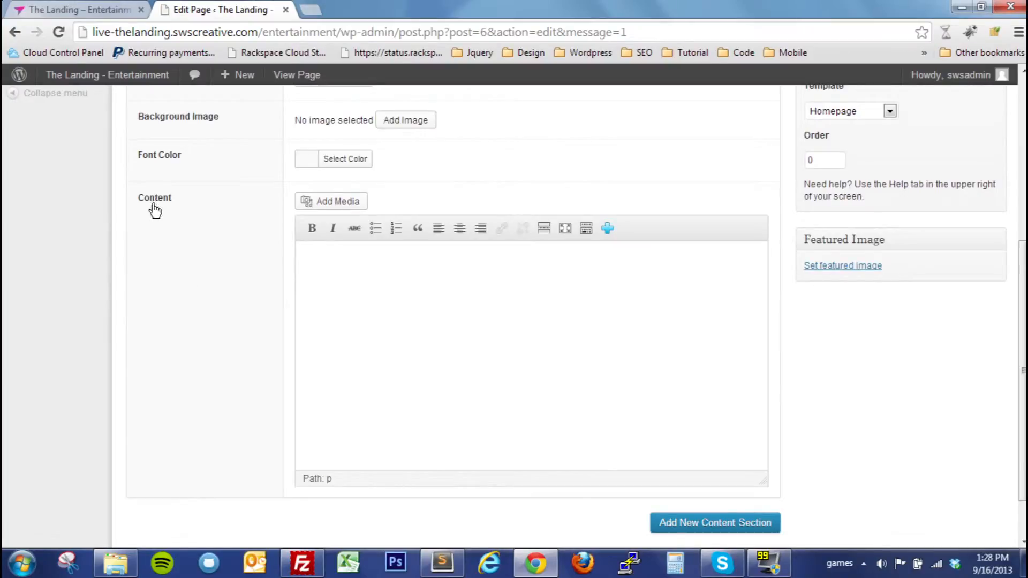
{"action": "scroll", "coordinate": [372, 328], "scroll_direction": "up", "scroll_amount": 1}
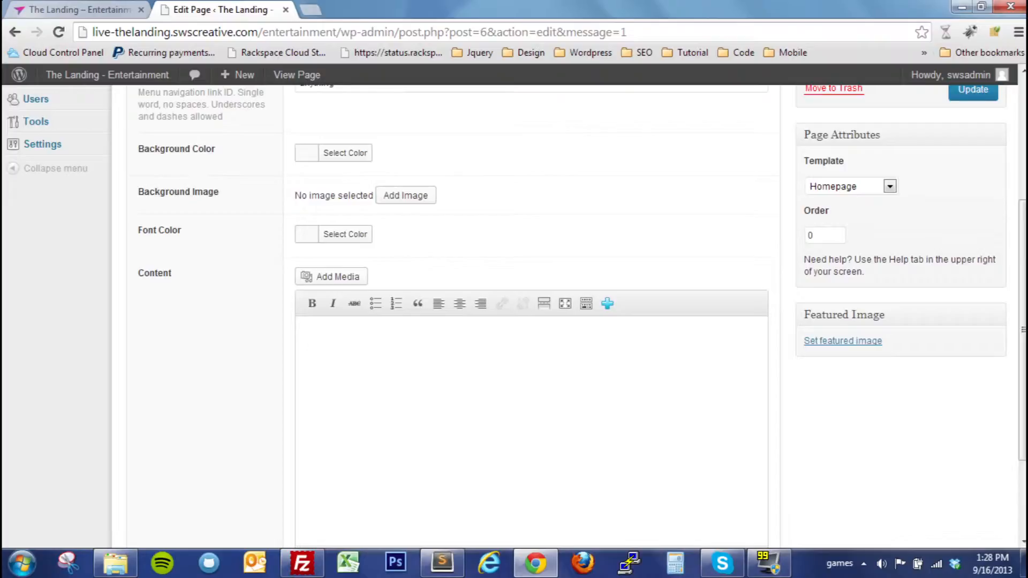
Show the extra formatting tools in the Anything section's content editor and look at its HTML source editor
{"action": "left_click", "coordinate": [545, 330]}
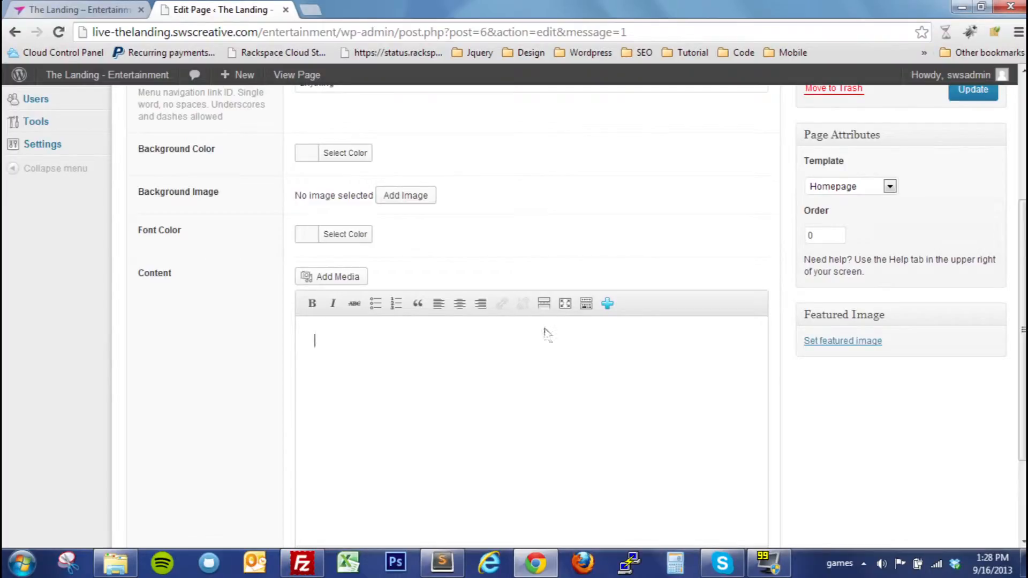
{"action": "left_click", "coordinate": [585, 305]}
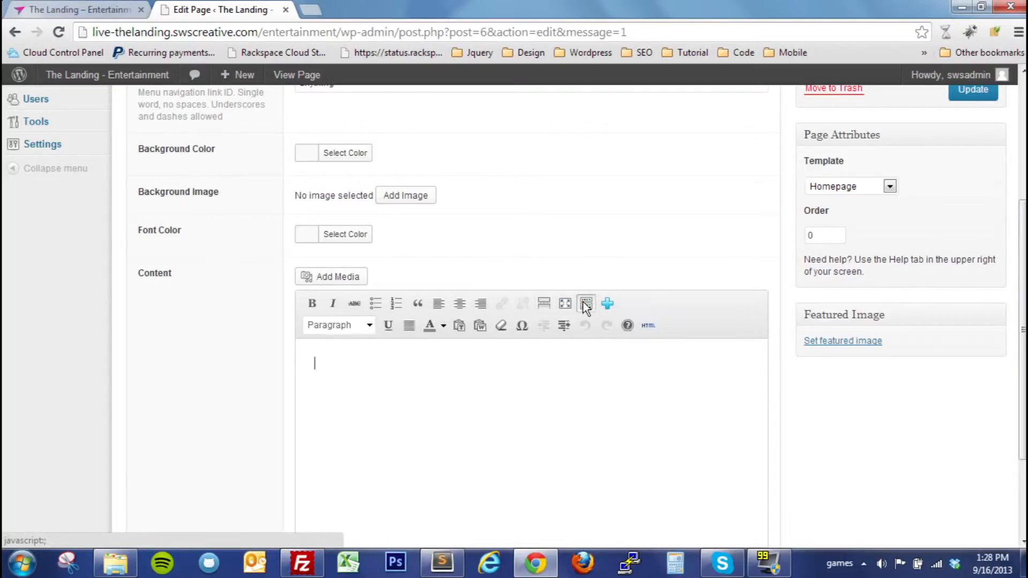
{"action": "left_click", "coordinate": [648, 327]}
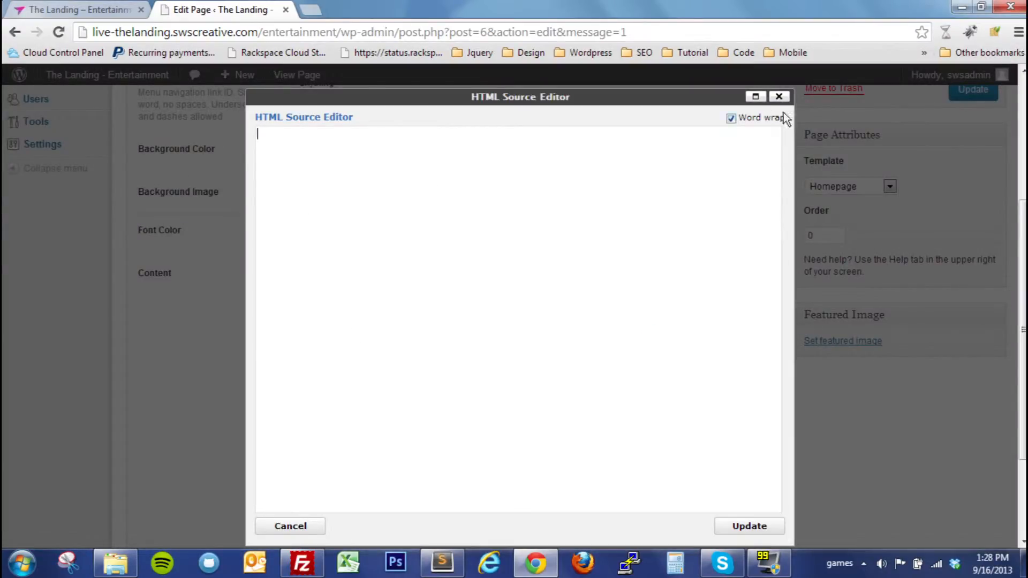
{"action": "left_click", "coordinate": [779, 97]}
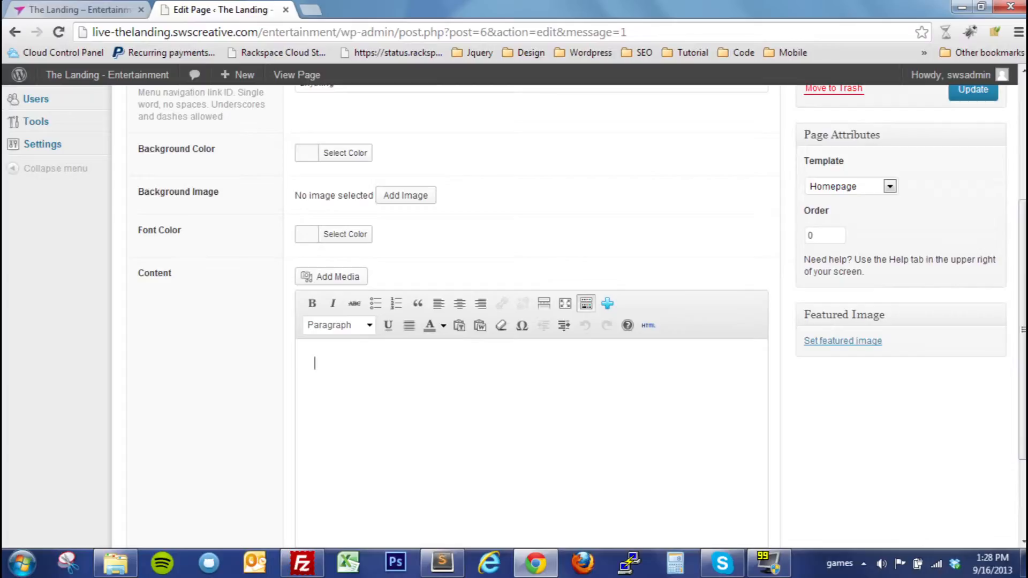
Enter "This is the anything content section" as the Anything section's content
{"action": "type", "text": "This is the anythin"}
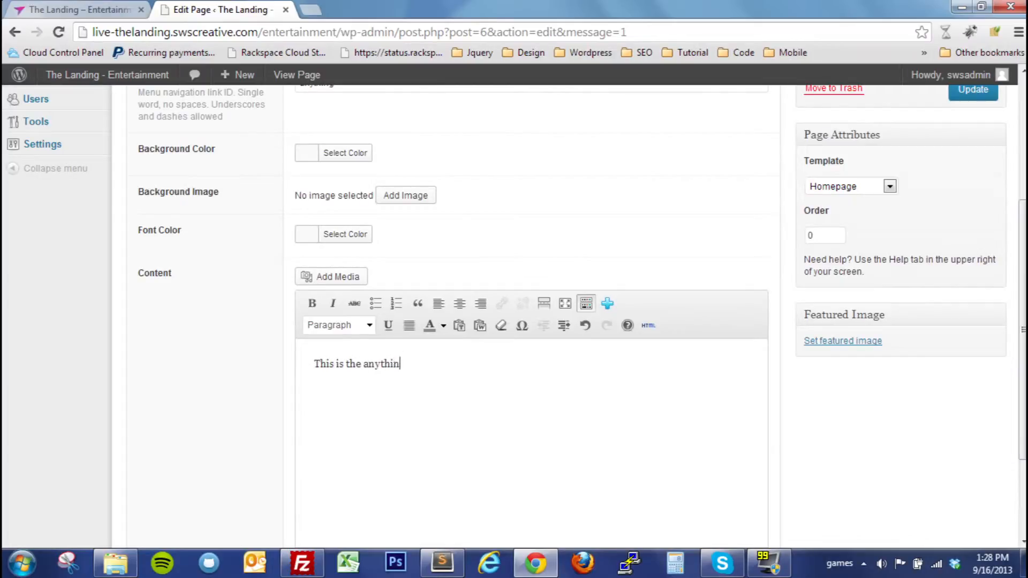
{"action": "type", "text": "g content section"}
Add demo_bg_3.jpg from the media library as the Anything section's background image
{"action": "left_click", "coordinate": [406, 198]}
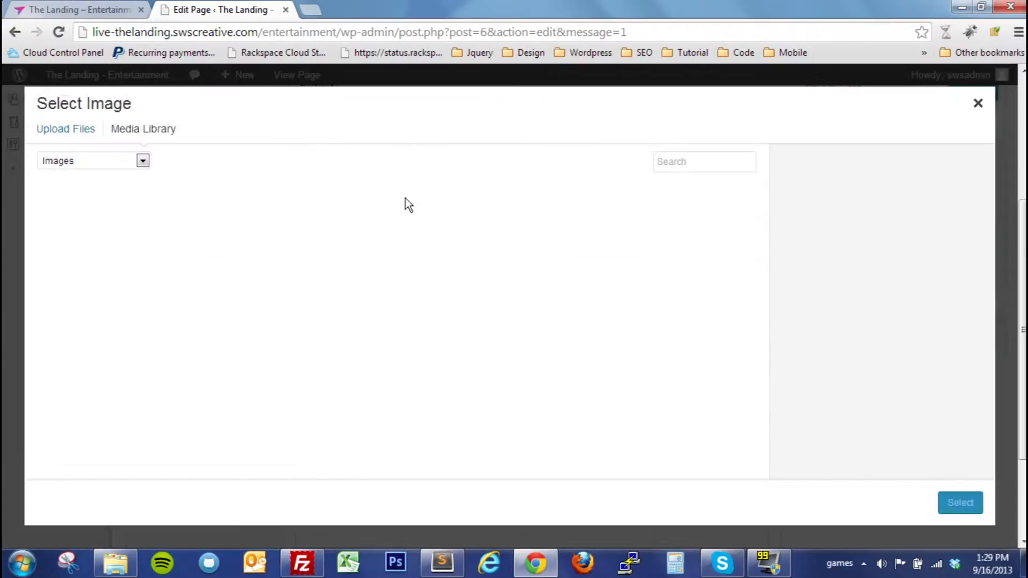
{"action": "left_click", "coordinate": [87, 236]}
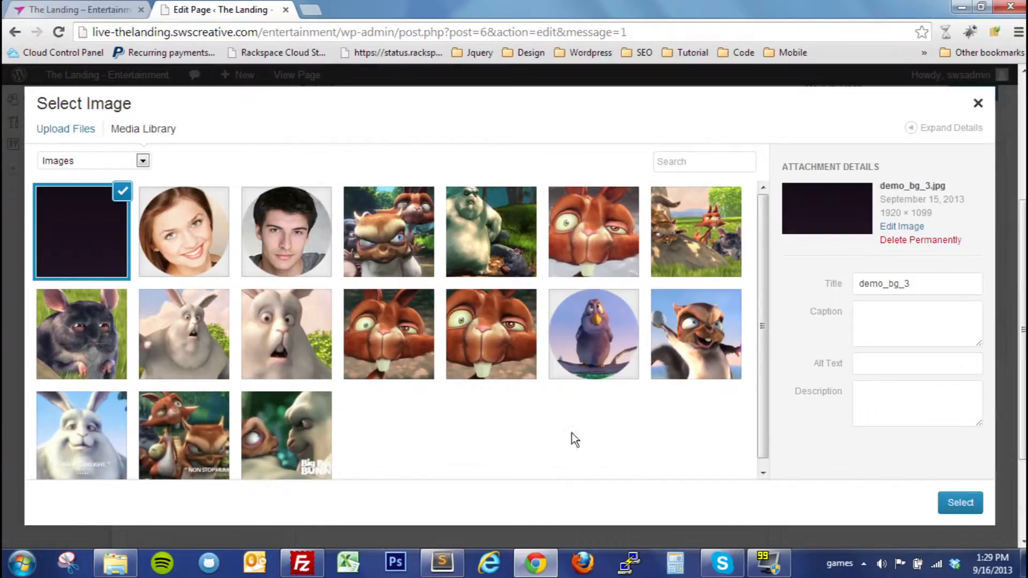
{"action": "left_click", "coordinate": [960, 503]}
{"action": "scroll", "coordinate": [423, 150], "scroll_direction": "up", "scroll_amount": 2}
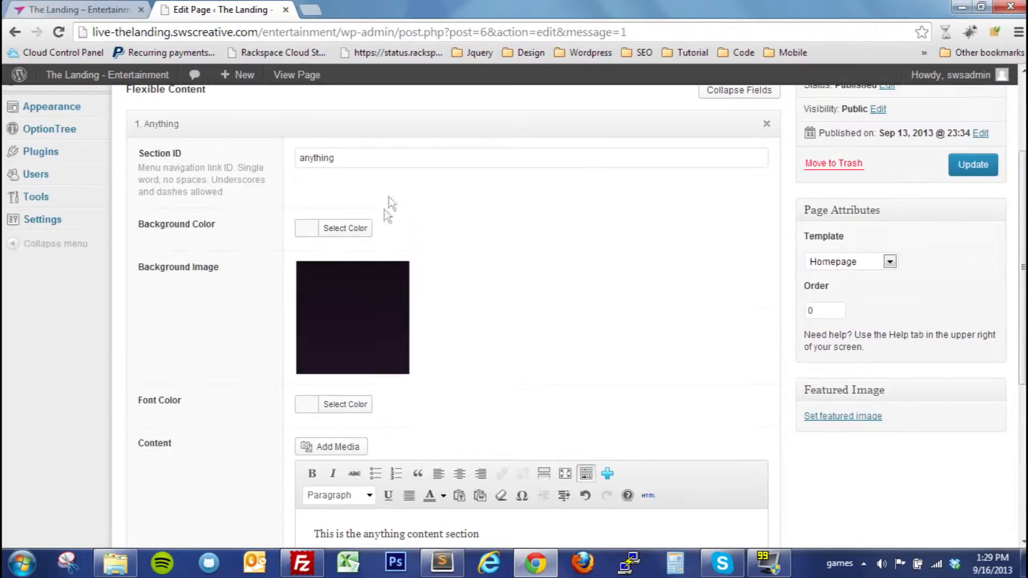
{"action": "left_click", "coordinate": [342, 227]}
{"action": "left_click", "coordinate": [328, 401]}
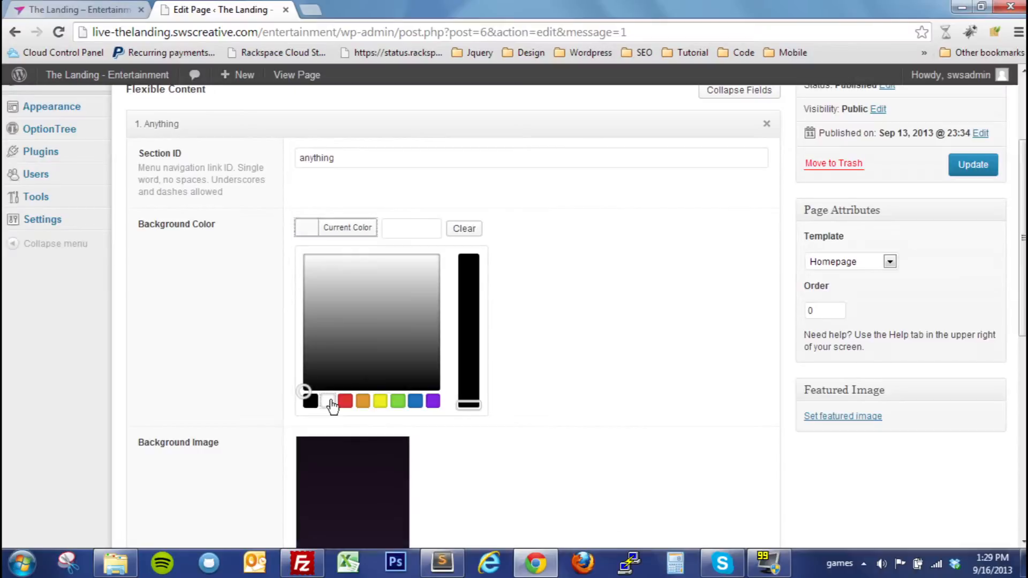
{"action": "left_click", "coordinate": [519, 318]}
Set the Anything section's background color to black
{"action": "left_click", "coordinate": [315, 232]}
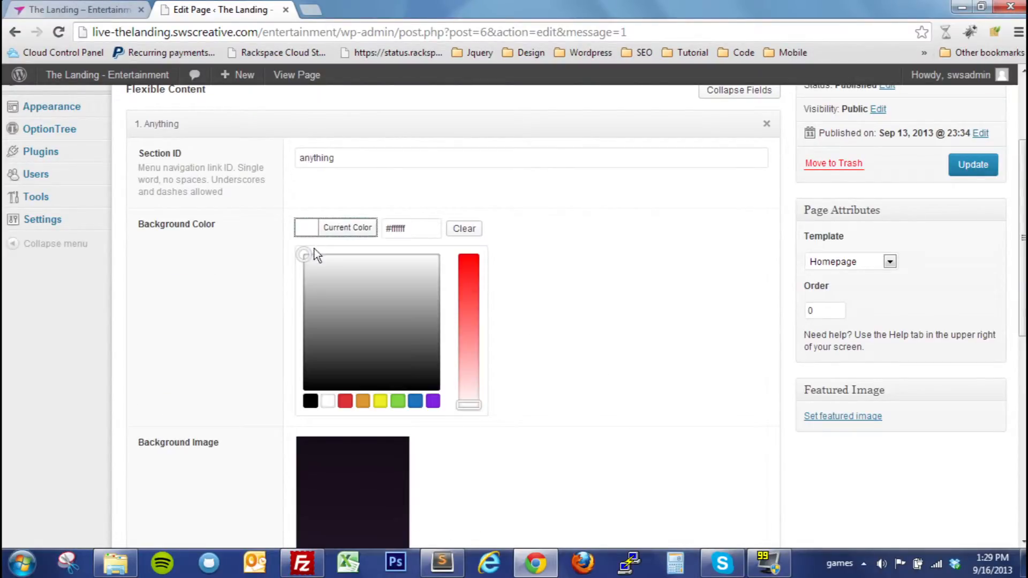
{"action": "left_click", "coordinate": [311, 401]}
{"action": "left_click", "coordinate": [603, 319]}
Set the Anything section's font color to white
{"action": "scroll", "coordinate": [481, 289], "scroll_direction": "down", "scroll_amount": 2}
{"action": "left_click", "coordinate": [315, 261]}
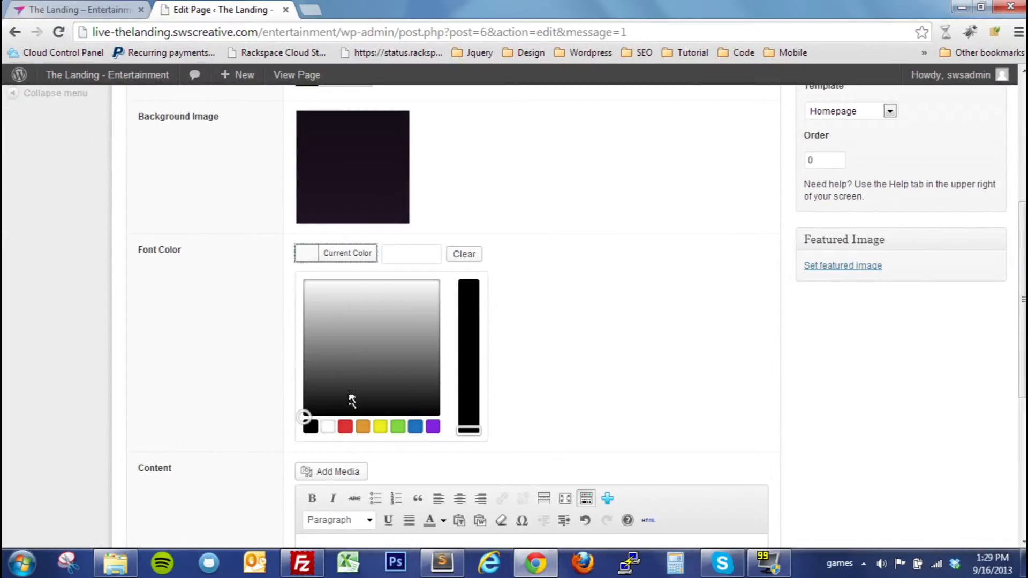
{"action": "left_click", "coordinate": [328, 427]}
{"action": "left_click", "coordinate": [598, 257]}
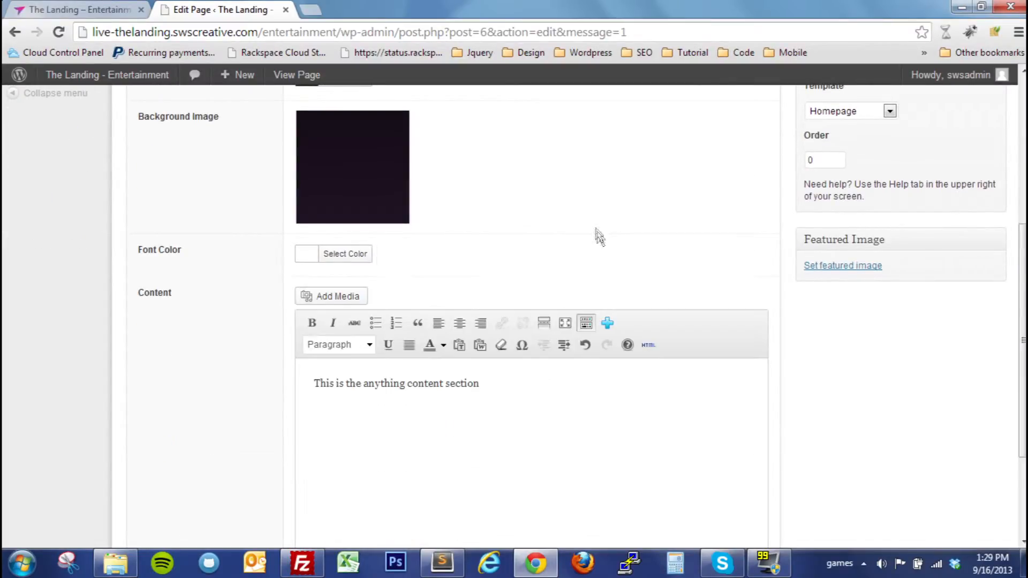
Update the Homepage with the Anything section's new colors, background image and content
{"action": "scroll", "coordinate": [594, 225], "scroll_direction": "up", "scroll_amount": 3}
{"action": "mouse_move", "coordinate": [351, 279]}
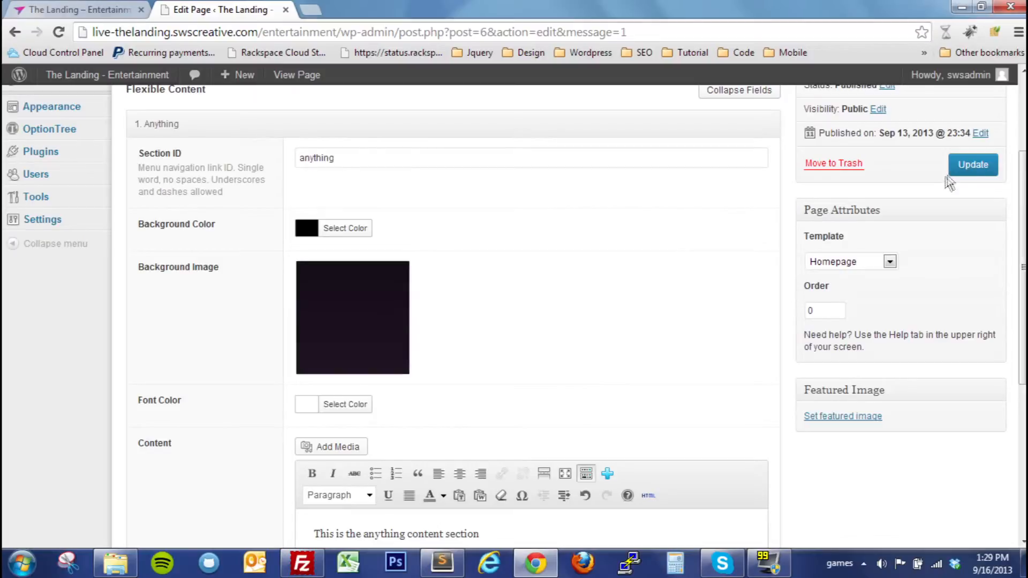
{"action": "left_click", "coordinate": [973, 165]}
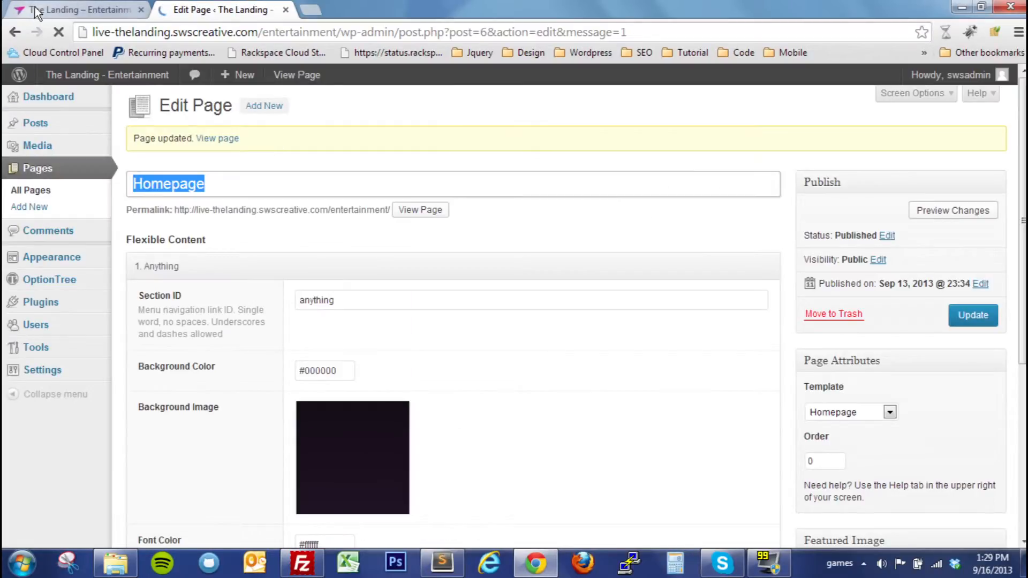
Reload the live homepage and check the Anything section's background and text
{"action": "left_click", "coordinate": [81, 9]}
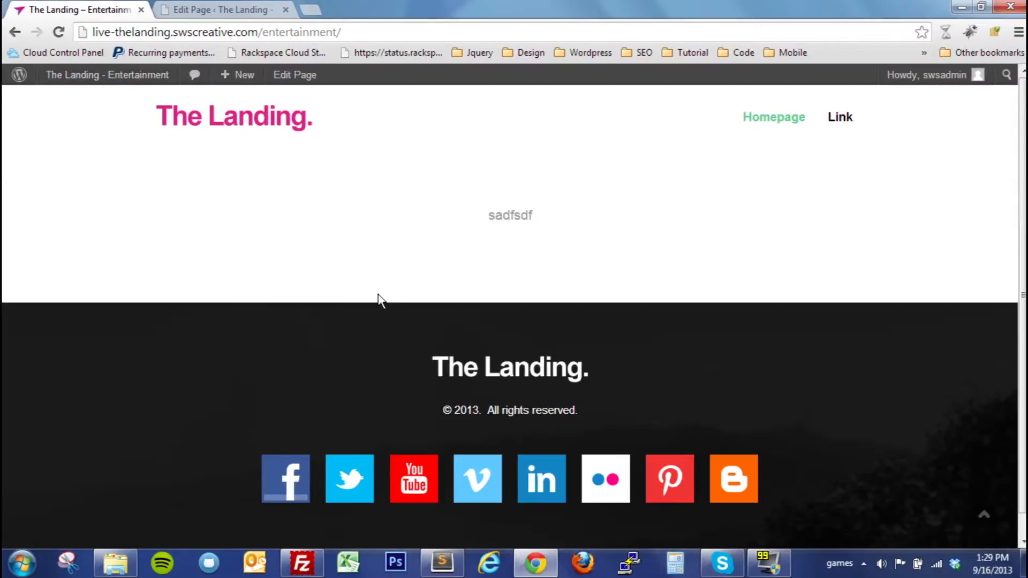
{"action": "key", "text": "F5"}
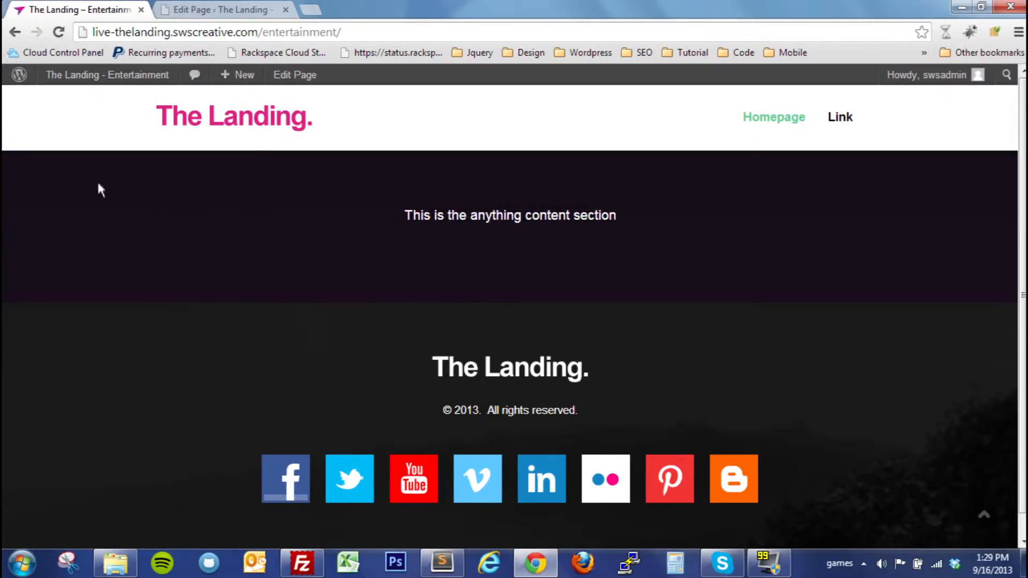
{"action": "left_click_drag", "start_coordinate": [404, 214], "coordinate": [478, 214]}
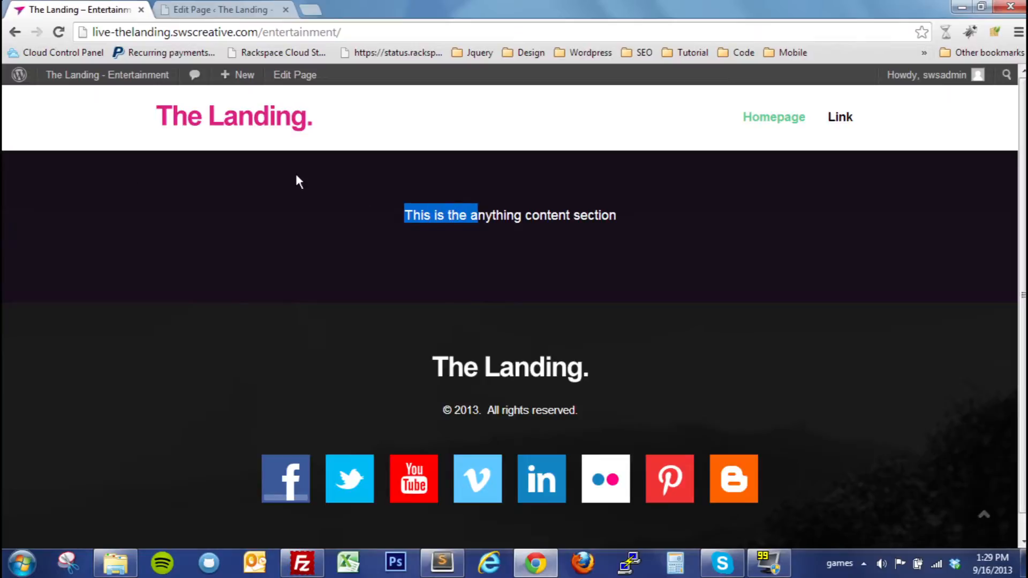
{"action": "left_click", "coordinate": [297, 177]}
{"action": "left_click_drag", "start_coordinate": [405, 215], "coordinate": [616, 215]}
Return to the Homepage editor and look over the Anything section's fields and content editor
{"action": "left_click", "coordinate": [248, 10]}
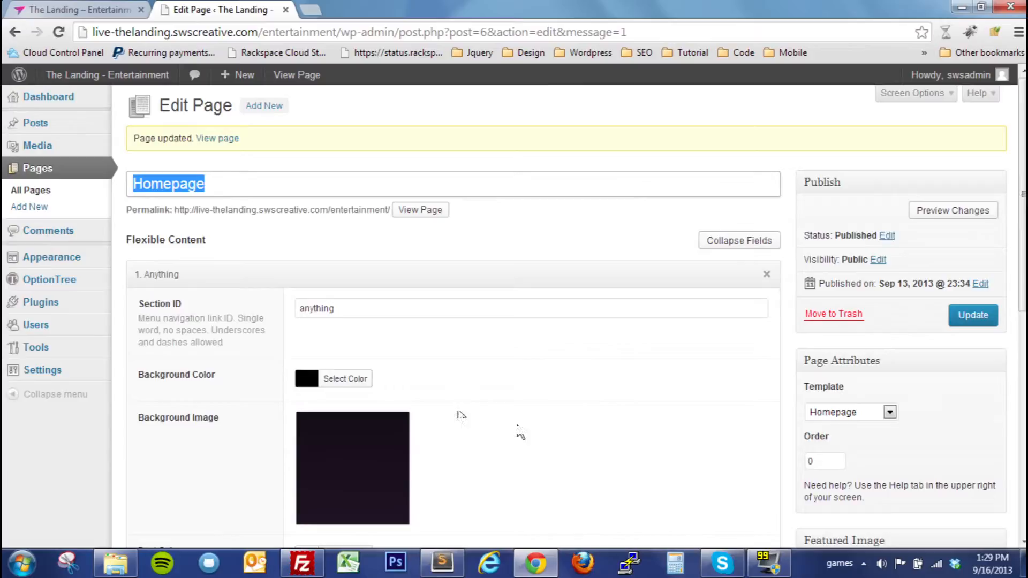
{"action": "scroll", "coordinate": [552, 342], "scroll_direction": "down", "scroll_amount": 3}
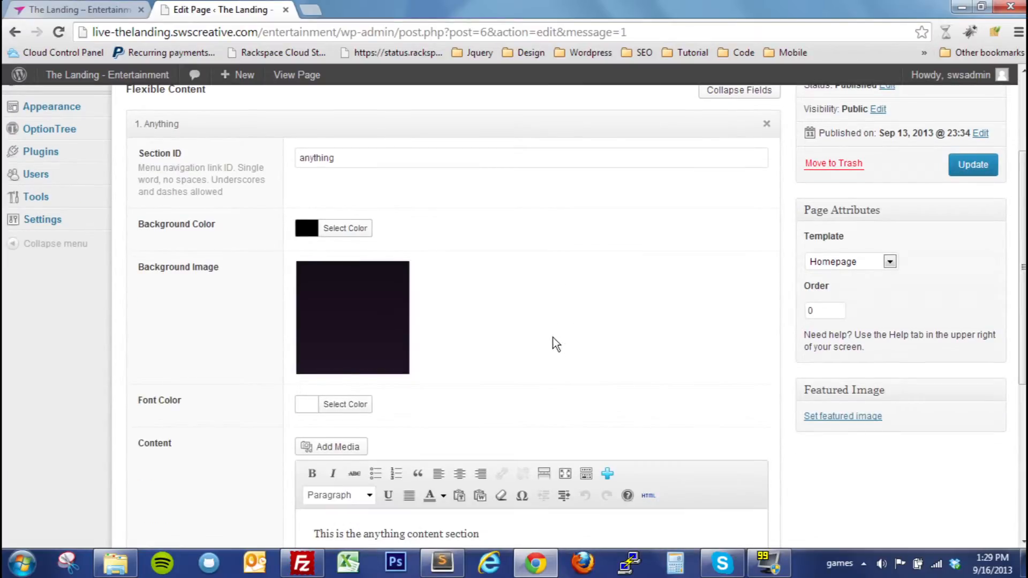
{"action": "scroll", "coordinate": [557, 329], "scroll_direction": "down", "scroll_amount": 3}
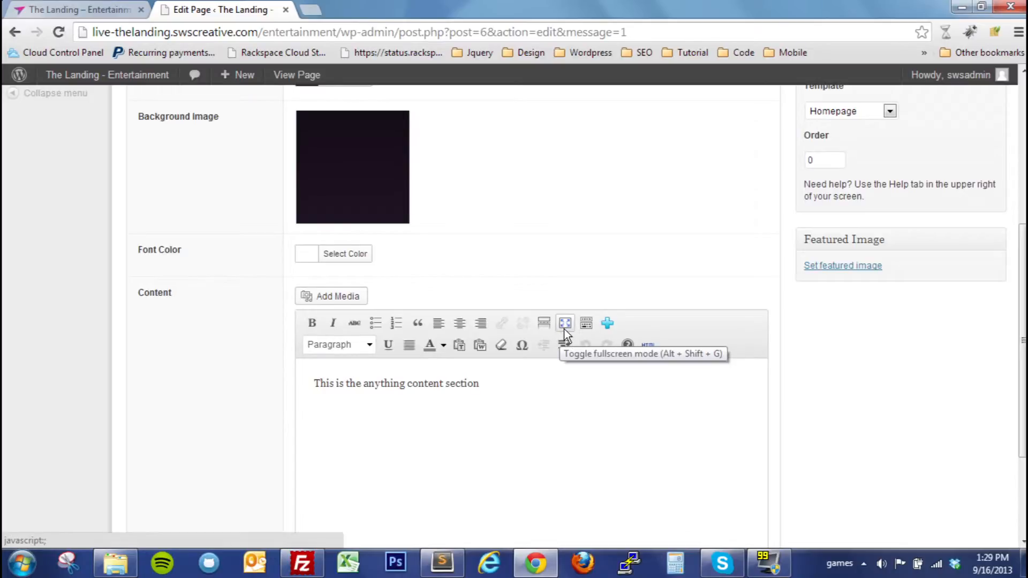
{"action": "scroll", "coordinate": [590, 324], "scroll_direction": "up", "scroll_amount": 3}
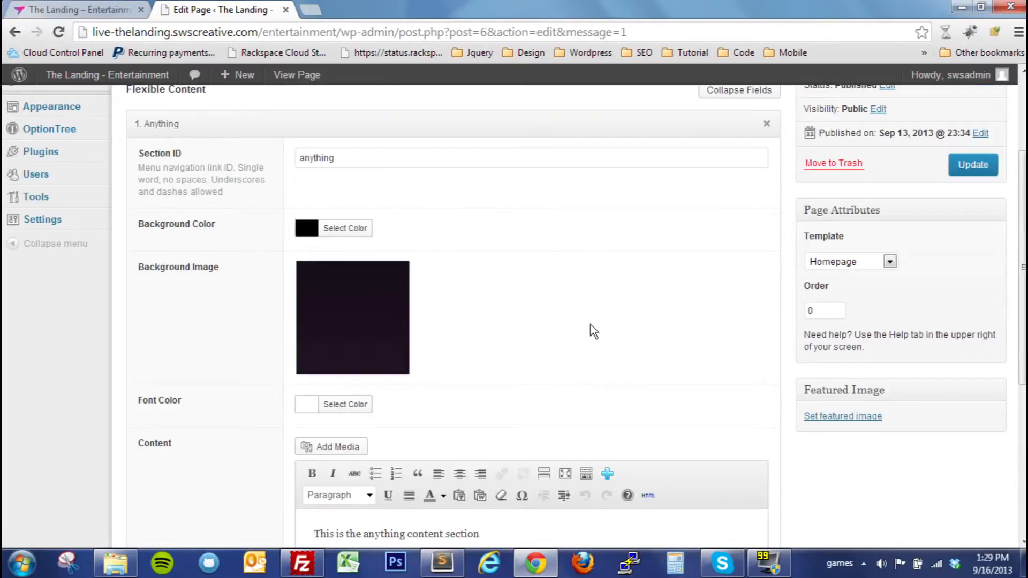
{"action": "scroll", "coordinate": [596, 322], "scroll_direction": "up", "scroll_amount": 2}
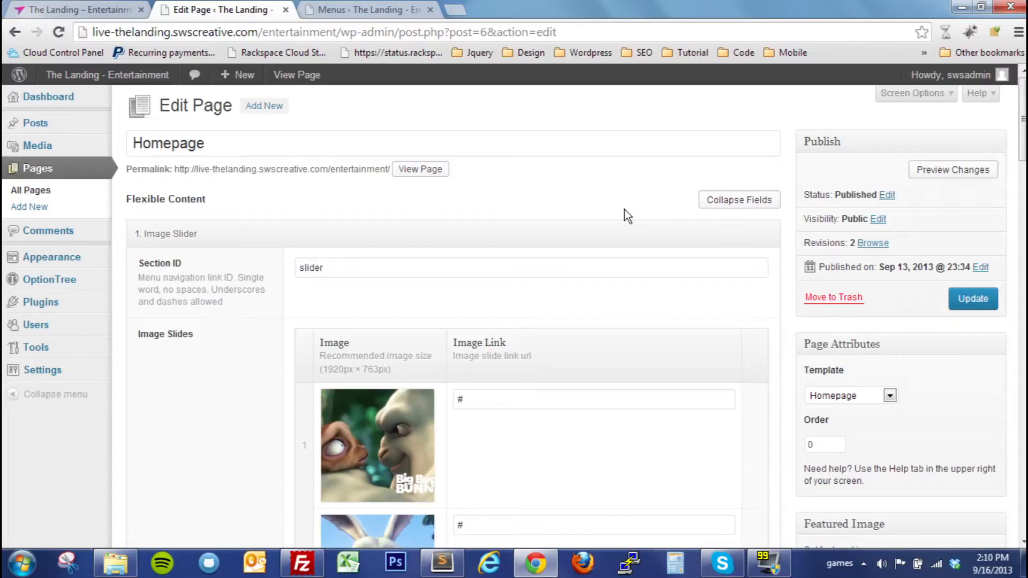
Collapse all the content sections, and expand the Contact section to review its color, map, email and form fields
{"action": "mouse_move", "coordinate": [1023, 121]}
{"action": "left_mouse_down"}
{"action": "mouse_move", "coordinate": [982, 273]}
{"action": "mouse_move", "coordinate": [976, 504]}
{"action": "mouse_move", "coordinate": [1023, 386]}
{"action": "mouse_move", "coordinate": [1024, 110]}
{"action": "left_mouse_up"}
{"action": "left_click", "coordinate": [730, 209]}
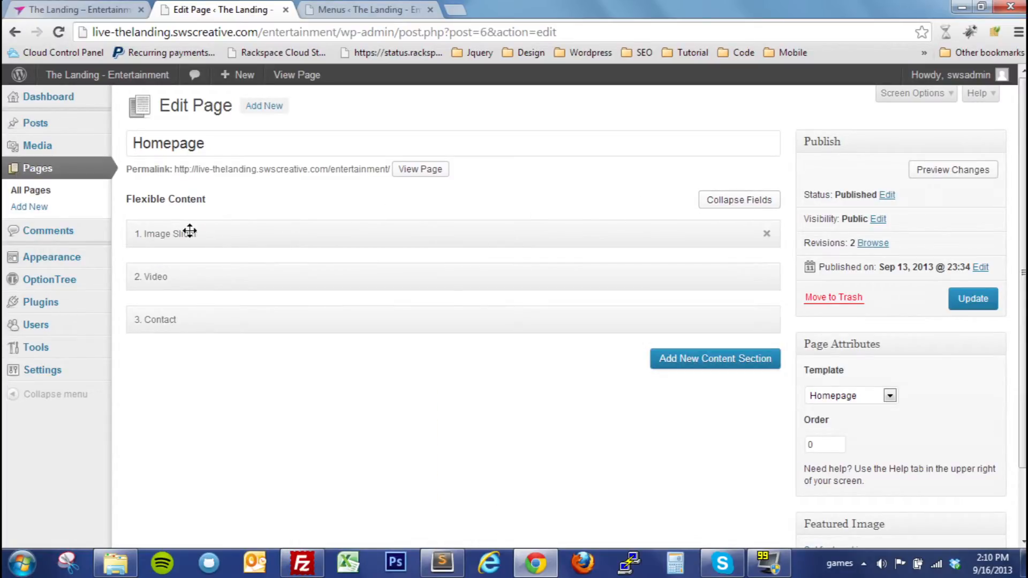
{"action": "left_click", "coordinate": [212, 323]}
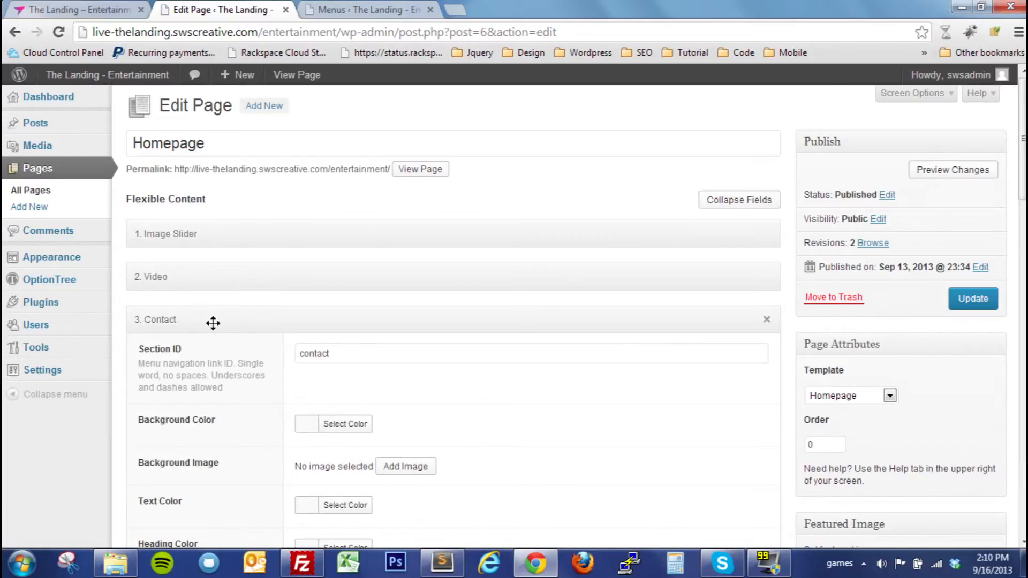
{"action": "scroll", "coordinate": [225, 326], "scroll_direction": "down", "scroll_amount": 3}
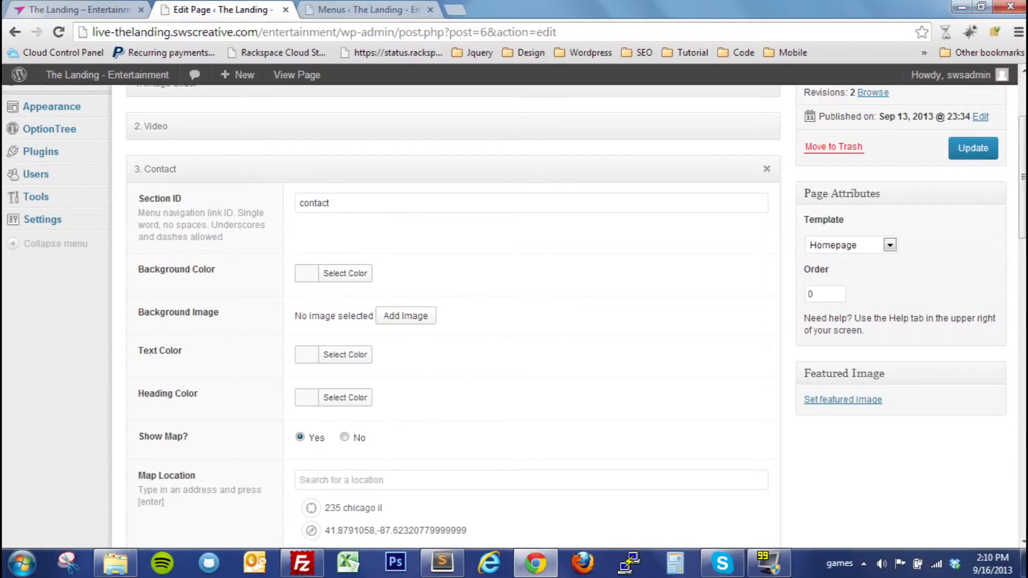
{"action": "scroll", "coordinate": [343, 203], "scroll_direction": "down", "scroll_amount": 7}
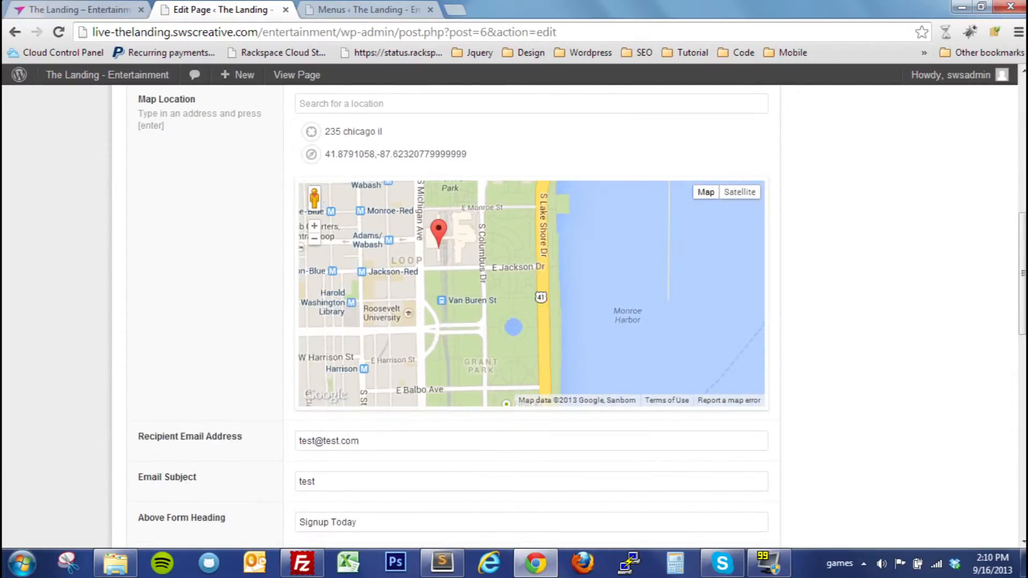
{"action": "left_click", "coordinate": [359, 484]}
{"action": "scroll", "coordinate": [332, 471], "scroll_direction": "down", "scroll_amount": 3}
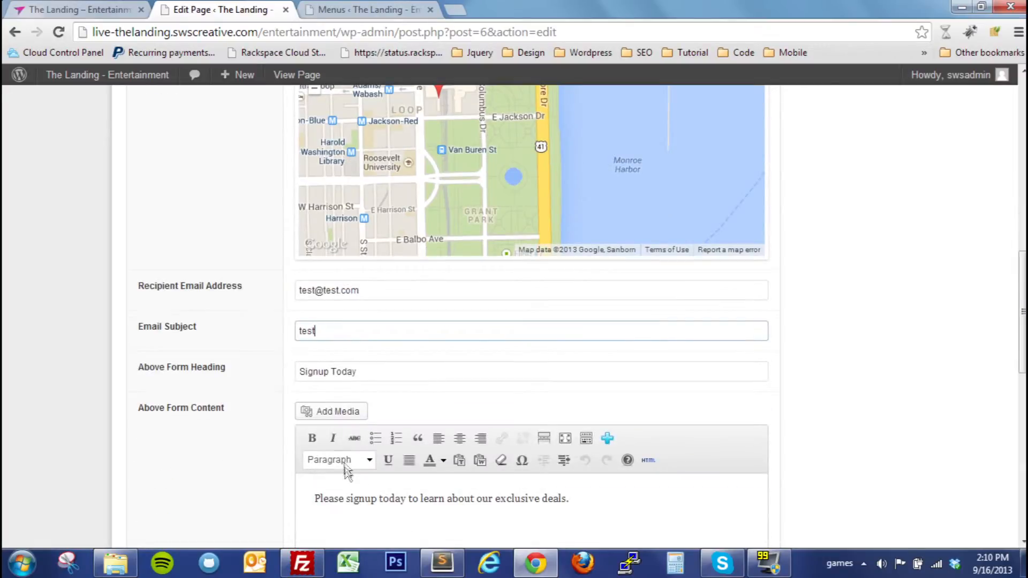
{"action": "scroll", "coordinate": [332, 436], "scroll_direction": "up", "scroll_amount": 5}
{"action": "scroll", "coordinate": [228, 428], "scroll_direction": "up", "scroll_amount": 8}
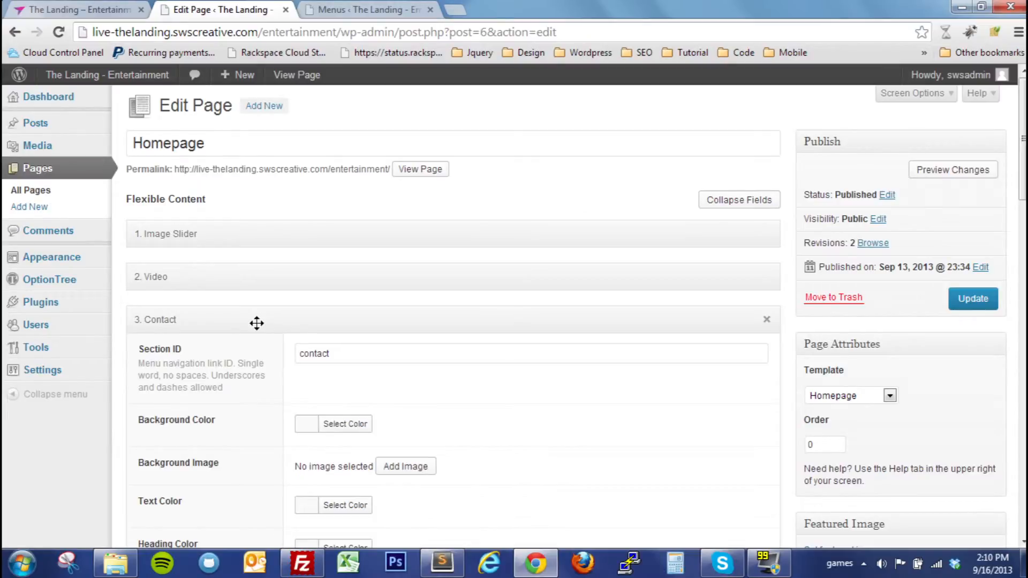
Collapse the Contact section, move it to first place above Image Slider and update the Homepage
{"action": "left_click", "coordinate": [257, 323]}
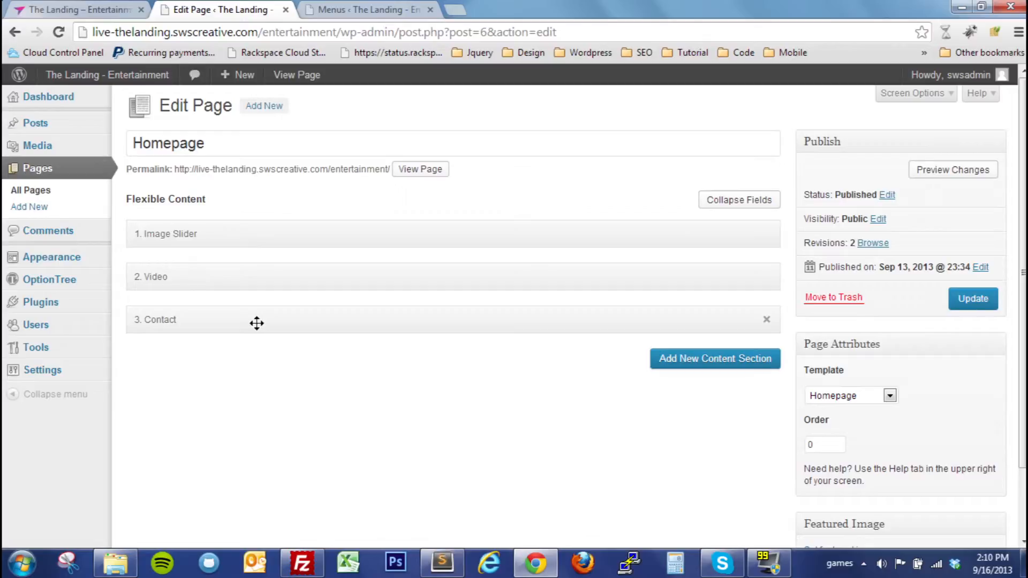
{"action": "left_click", "coordinate": [256, 323]}
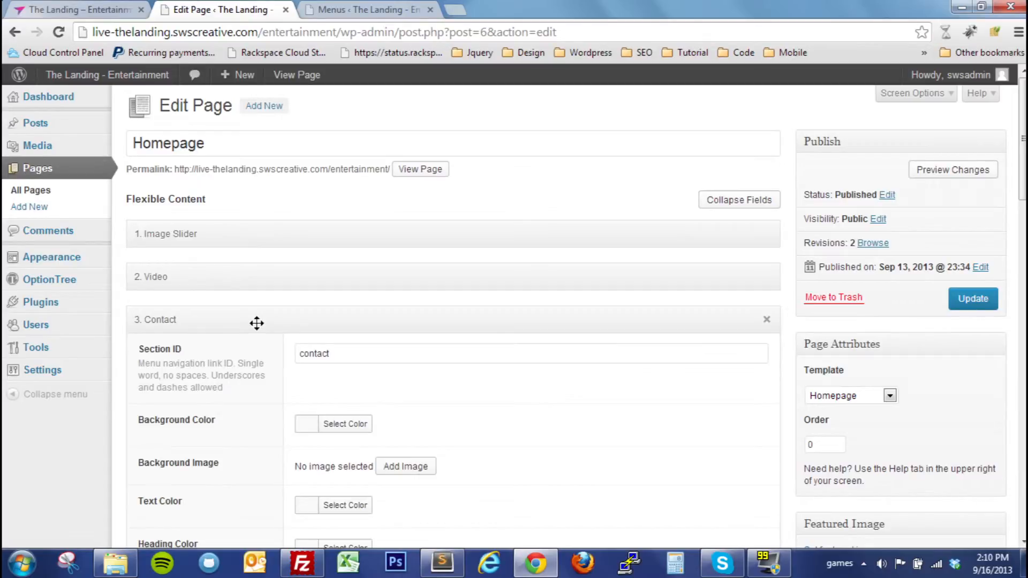
{"action": "left_click", "coordinate": [256, 322]}
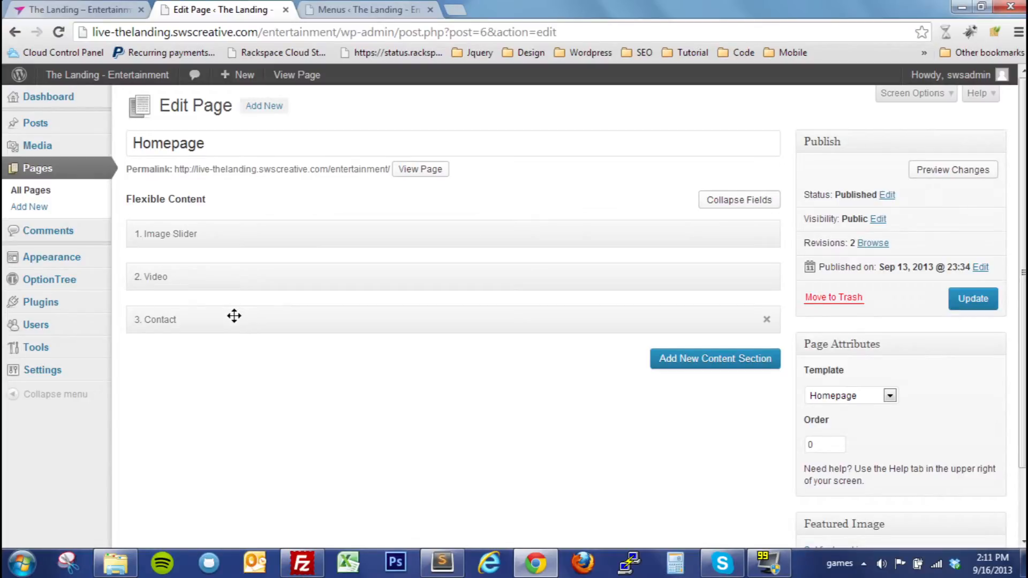
{"action": "left_click_drag", "start_coordinate": [228, 320], "coordinate": [241, 232]}
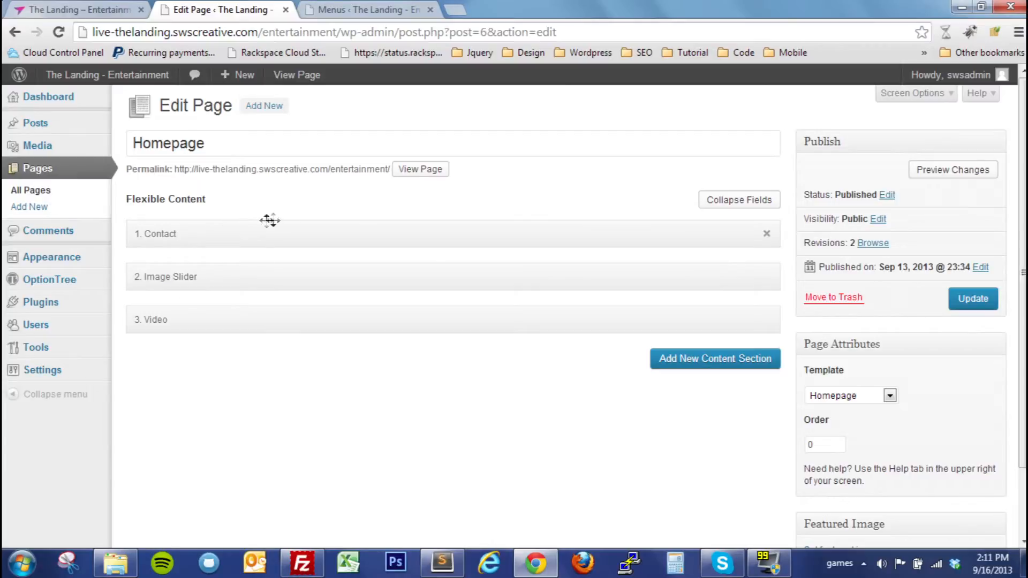
{"action": "left_click", "coordinate": [973, 305]}
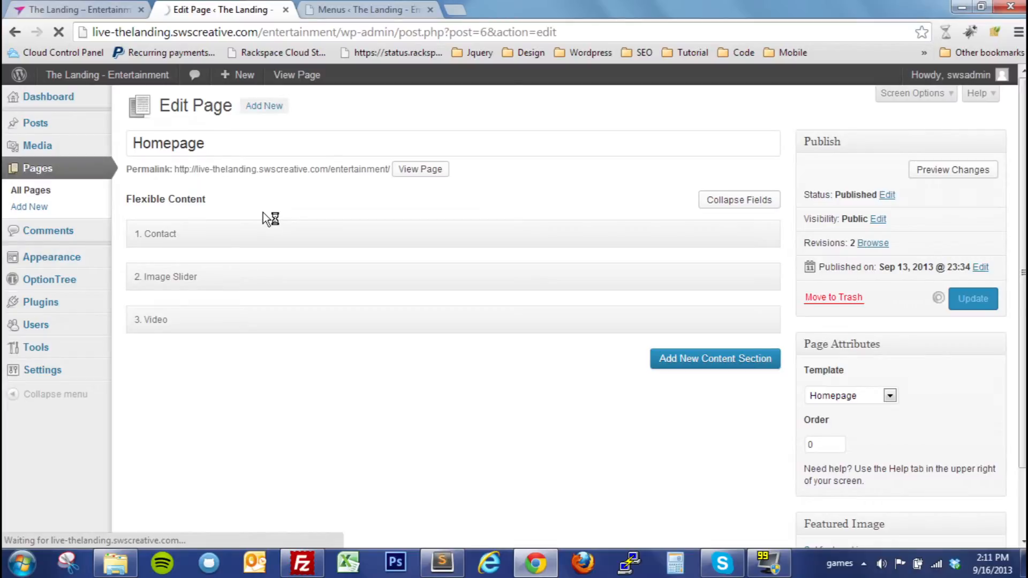
Switch to the live homepage and check where the Contact section appears
{"action": "left_click", "coordinate": [69, 6]}
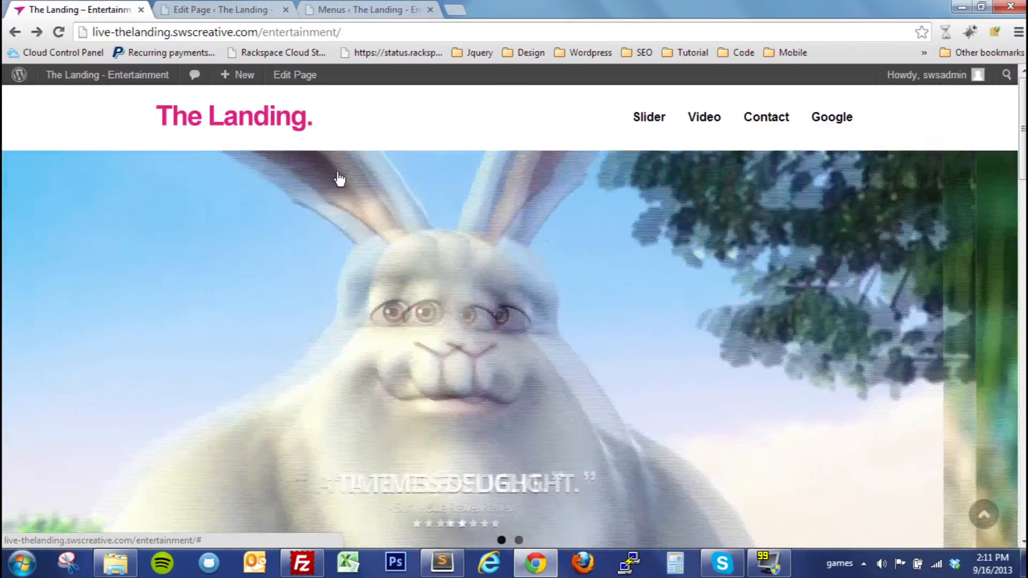
{"action": "left_click", "coordinate": [336, 174]}
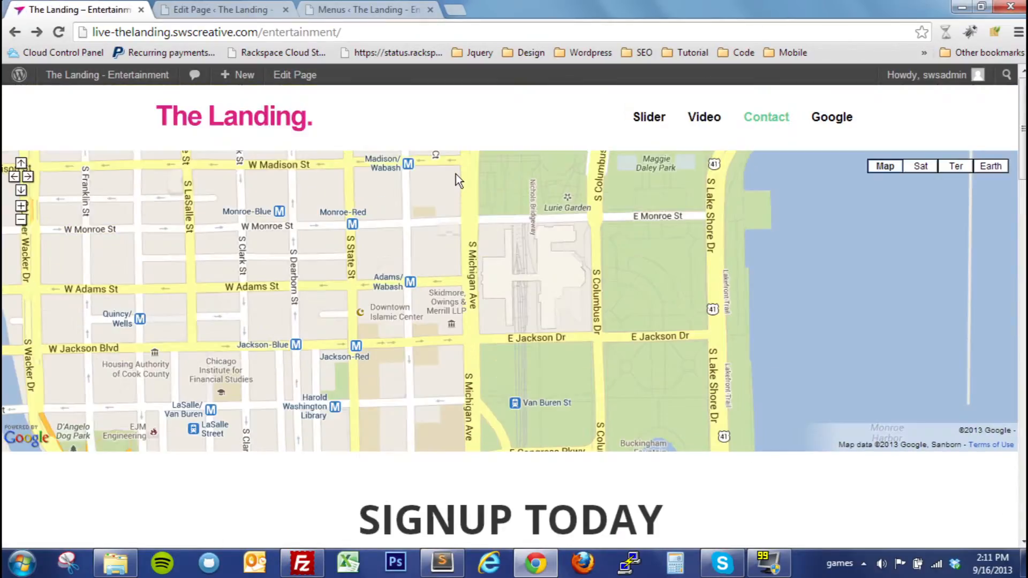
Collapse the Homepage's content sections, move the Video section to first place above Contact and update the page
{"action": "scroll", "coordinate": [455, 174], "scroll_direction": "down", "scroll_amount": 10}
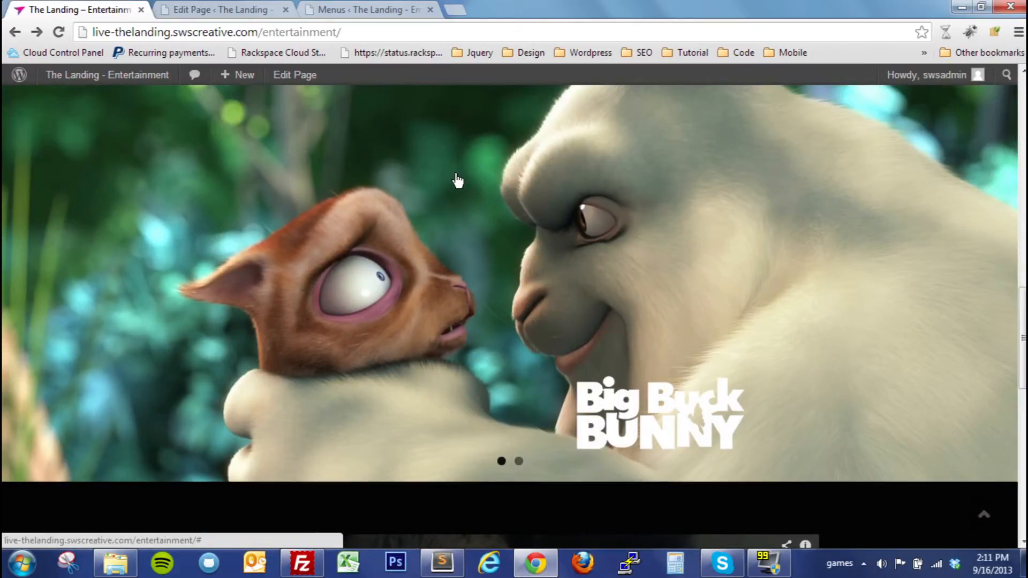
{"action": "scroll", "coordinate": [457, 181], "scroll_direction": "down", "scroll_amount": 7}
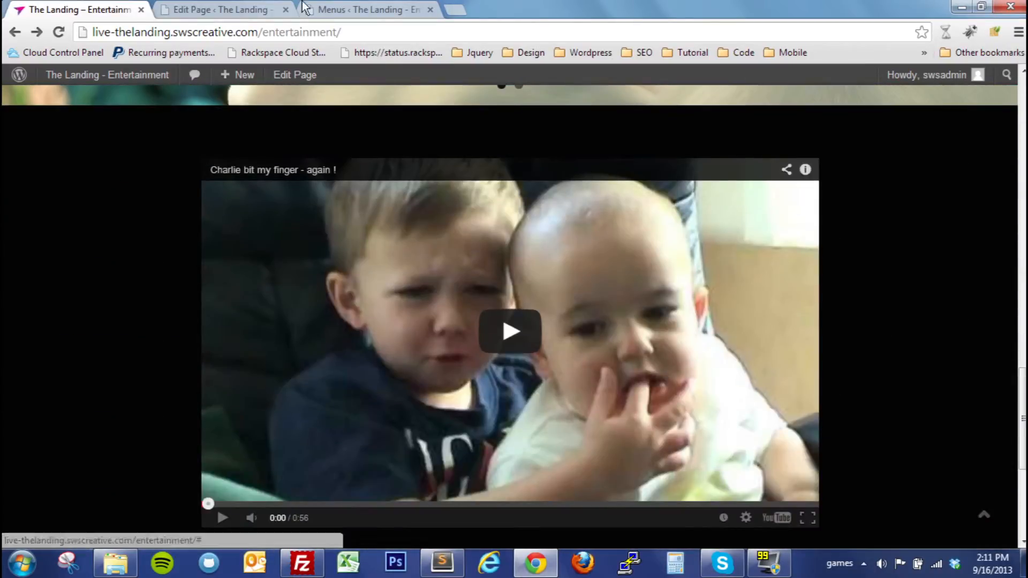
{"action": "left_click", "coordinate": [205, 9]}
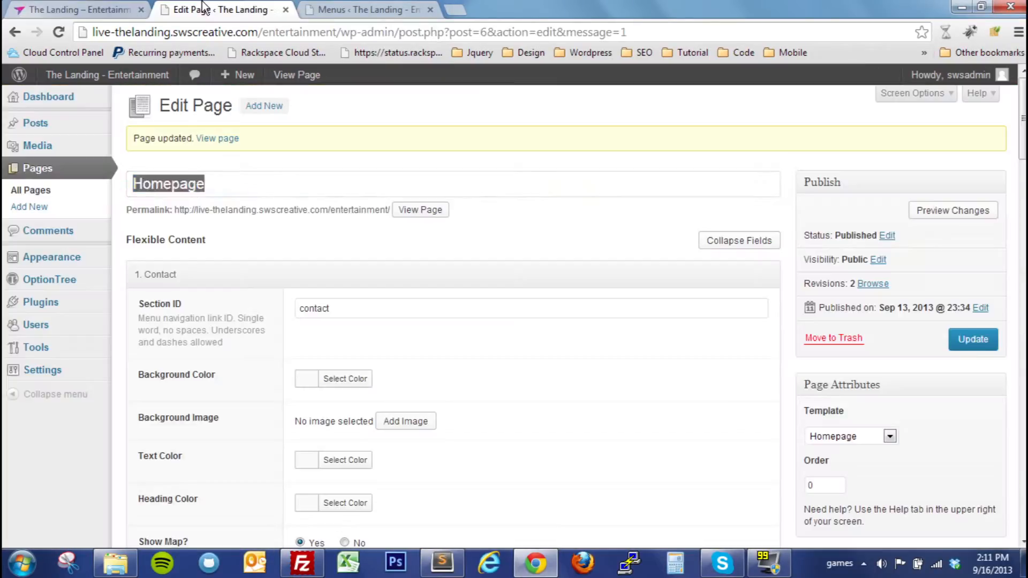
{"action": "left_click", "coordinate": [720, 246]}
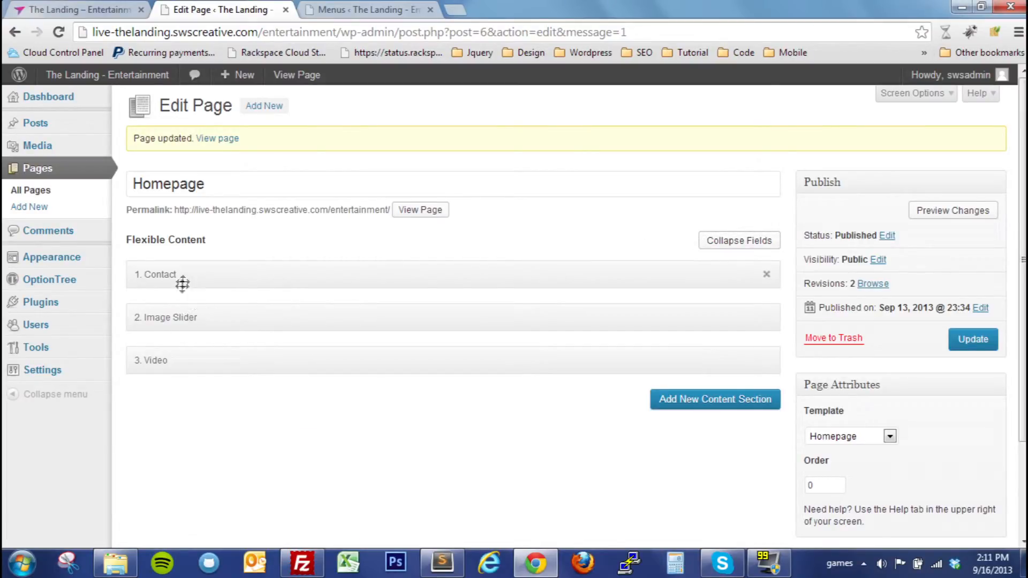
{"action": "left_click_drag", "start_coordinate": [170, 360], "coordinate": [176, 264]}
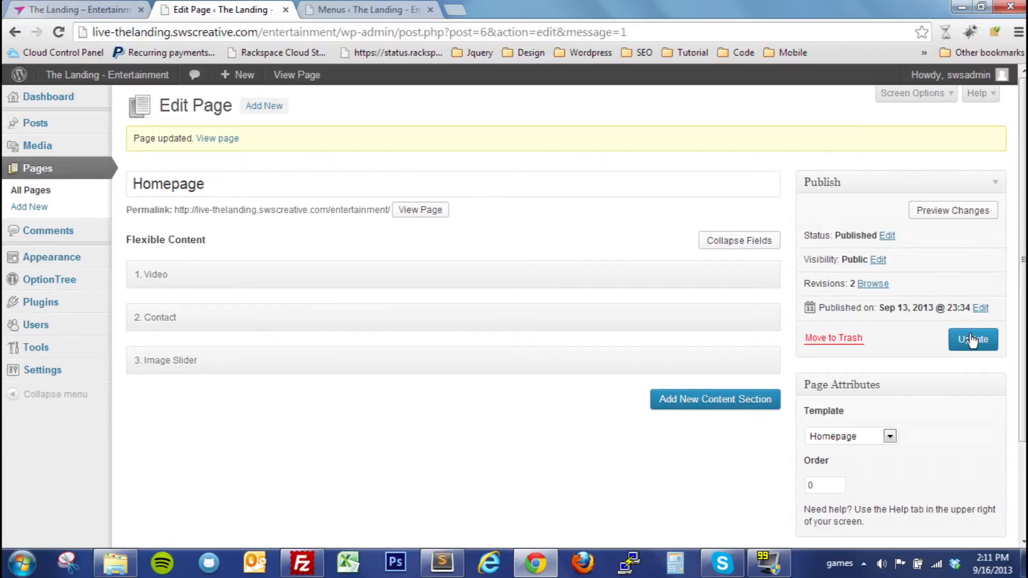
{"action": "left_click", "coordinate": [972, 337]}
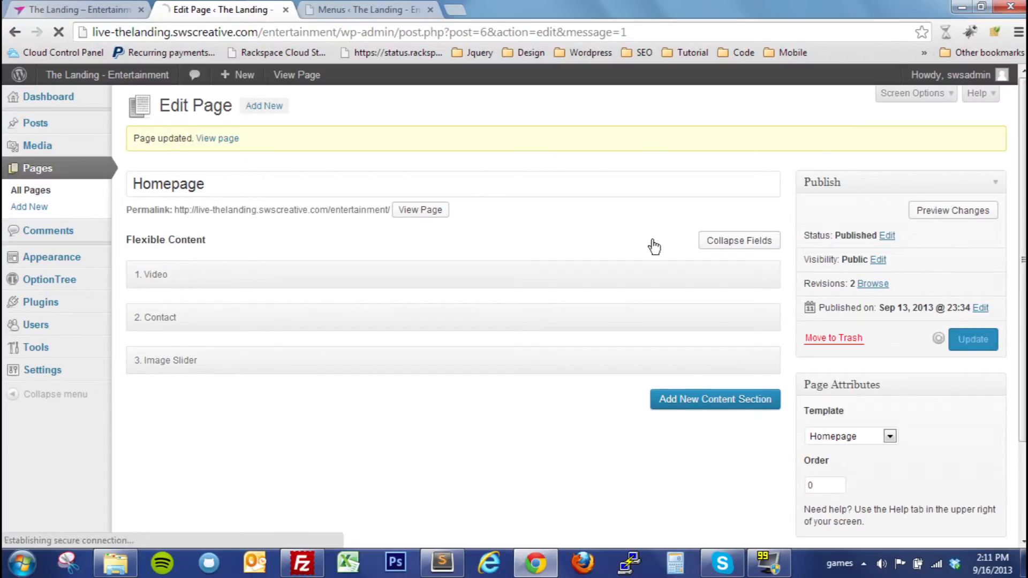
Reload the live homepage and check the order of the Video, Contact and Image Slider sections down to the footer
{"action": "left_click", "coordinate": [69, 8]}
{"action": "key", "text": "F5"}
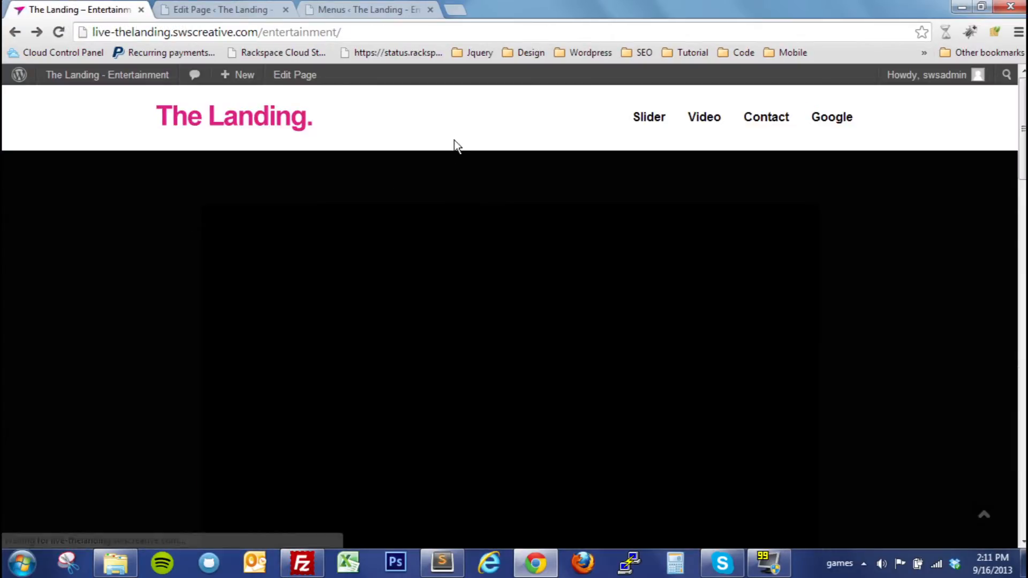
{"action": "scroll", "coordinate": [872, 280], "scroll_direction": "up", "scroll_amount": 5}
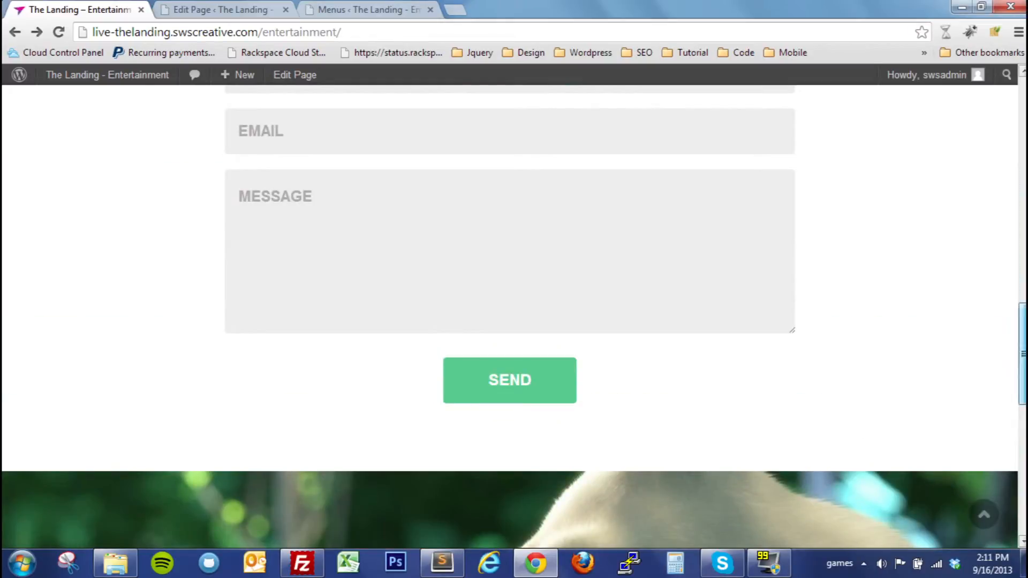
{"action": "scroll", "coordinate": [872, 280], "scroll_direction": "up", "scroll_amount": 10}
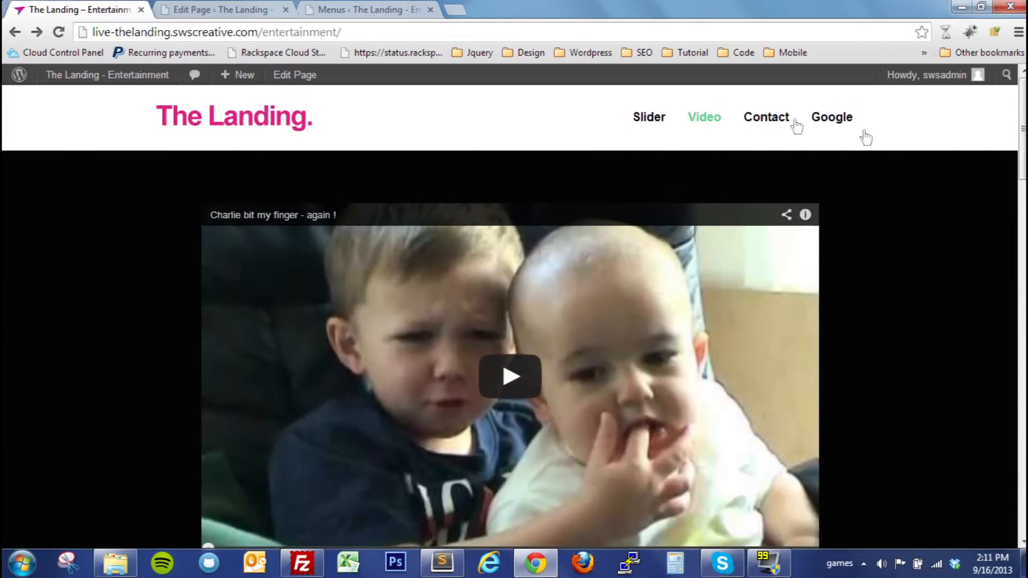
{"action": "left_click_drag", "start_coordinate": [1023, 129], "coordinate": [990, 517]}
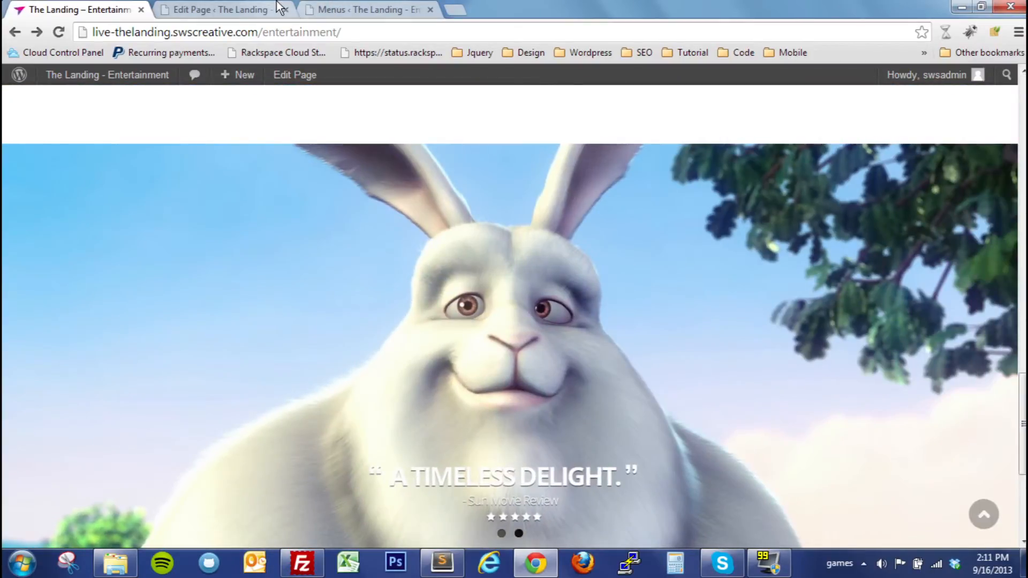
Collapse the content sections in the Homepage editor, delete the Contact section and update the page
{"action": "left_click", "coordinate": [275, 10]}
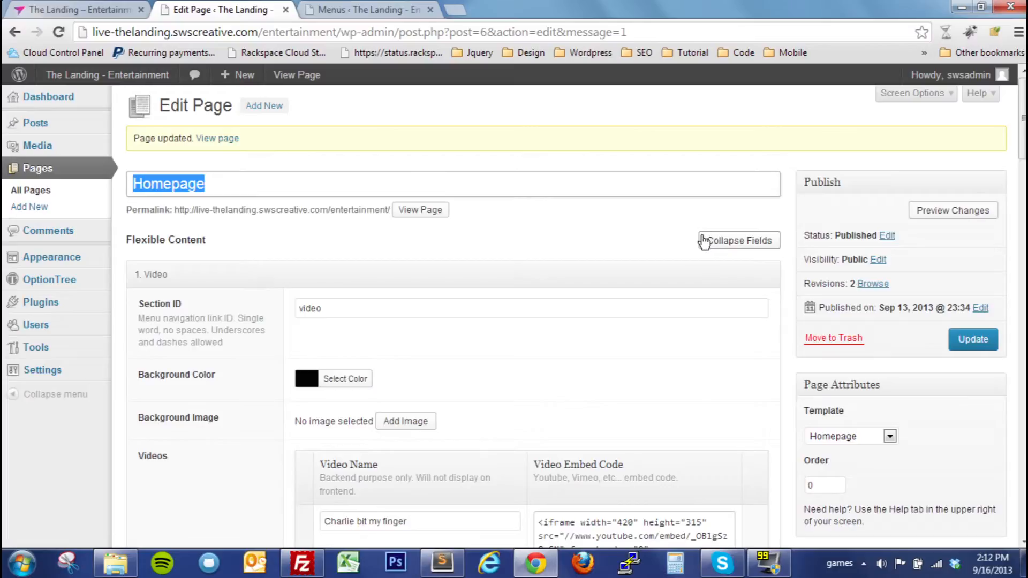
{"action": "scroll", "coordinate": [658, 233], "scroll_direction": "down", "scroll_amount": 1}
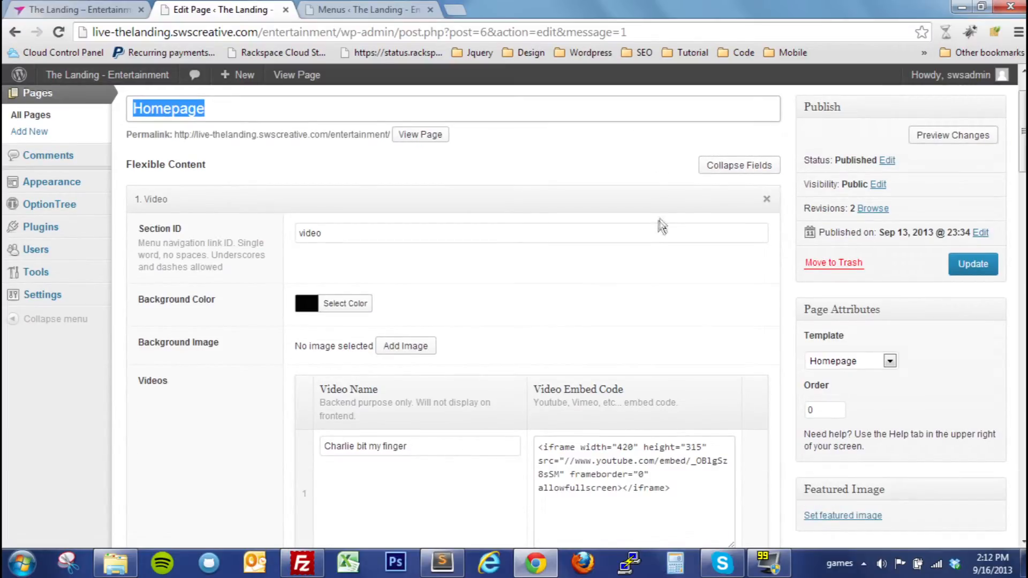
{"action": "left_click", "coordinate": [714, 170]}
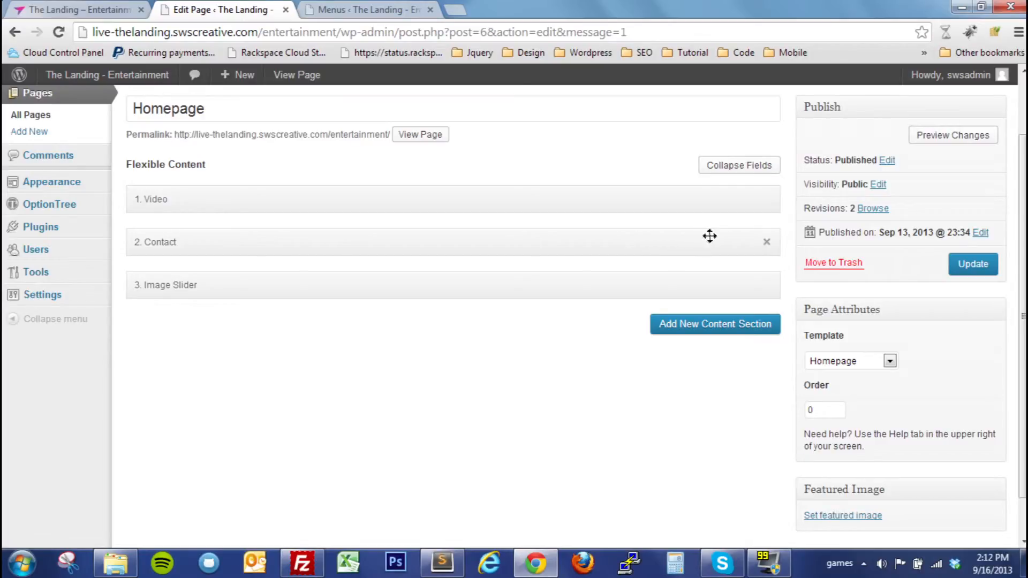
{"action": "left_click", "coordinate": [768, 244]}
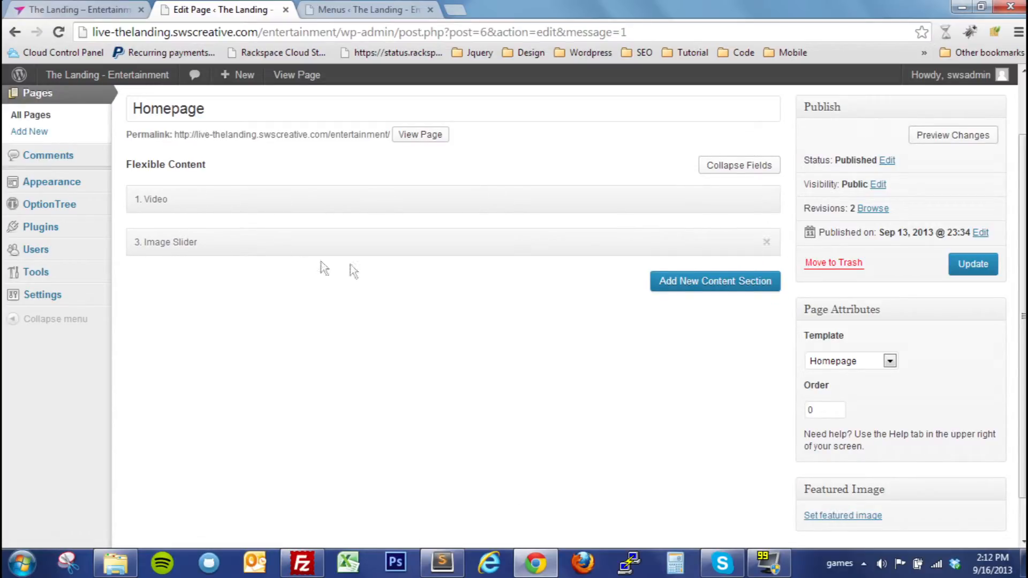
{"action": "left_click", "coordinate": [965, 274]}
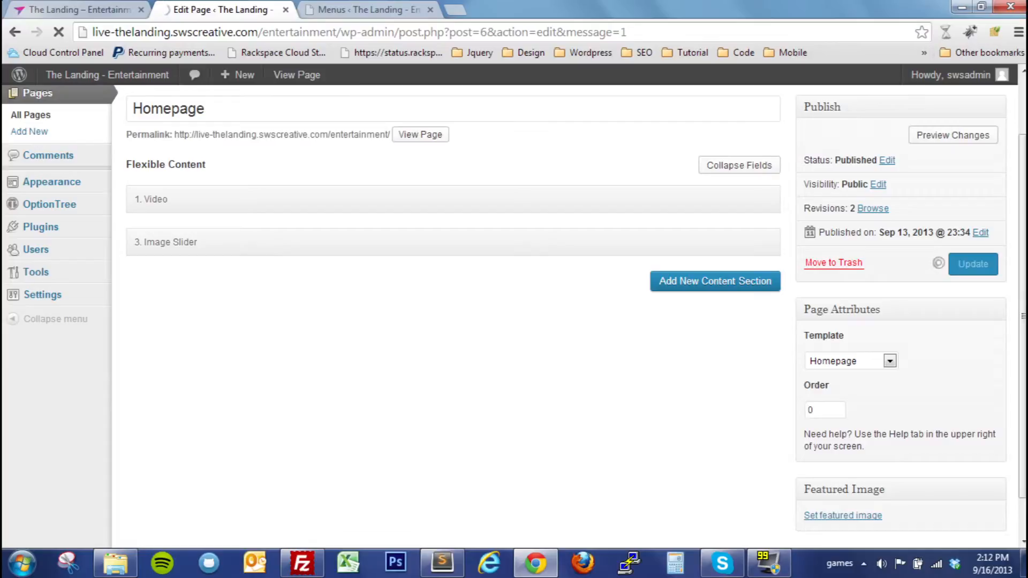
Reload the live homepage and check which sections appear between the header and the footer
{"action": "left_click", "coordinate": [88, 7]}
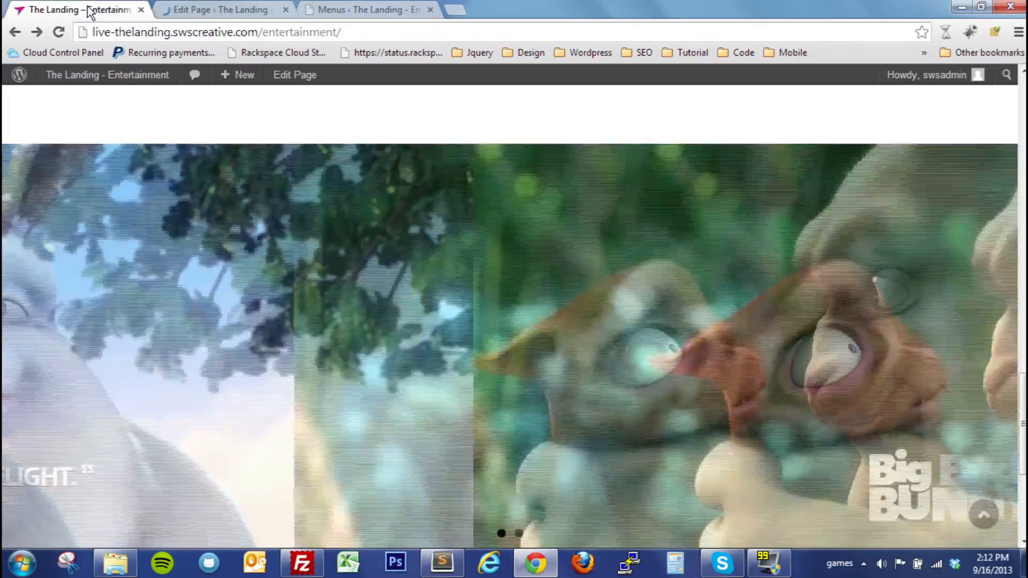
{"action": "key", "text": "F5"}
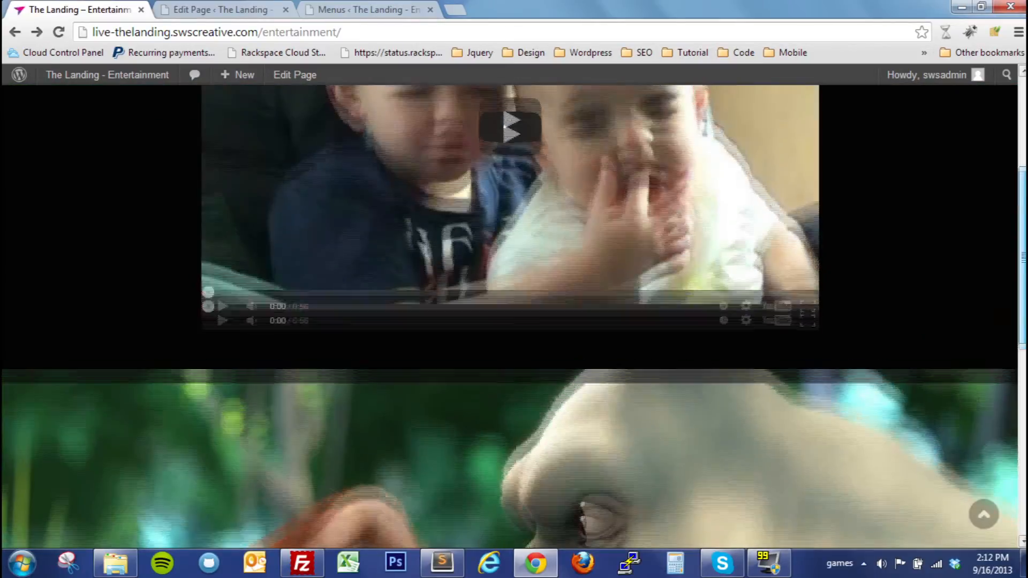
{"action": "left_click_drag", "start_coordinate": [1022, 258], "coordinate": [1007, 364]}
{"action": "left_click", "coordinate": [1007, 365]}
{"action": "left_click_drag", "start_coordinate": [1023, 241], "coordinate": [1022, 450]}
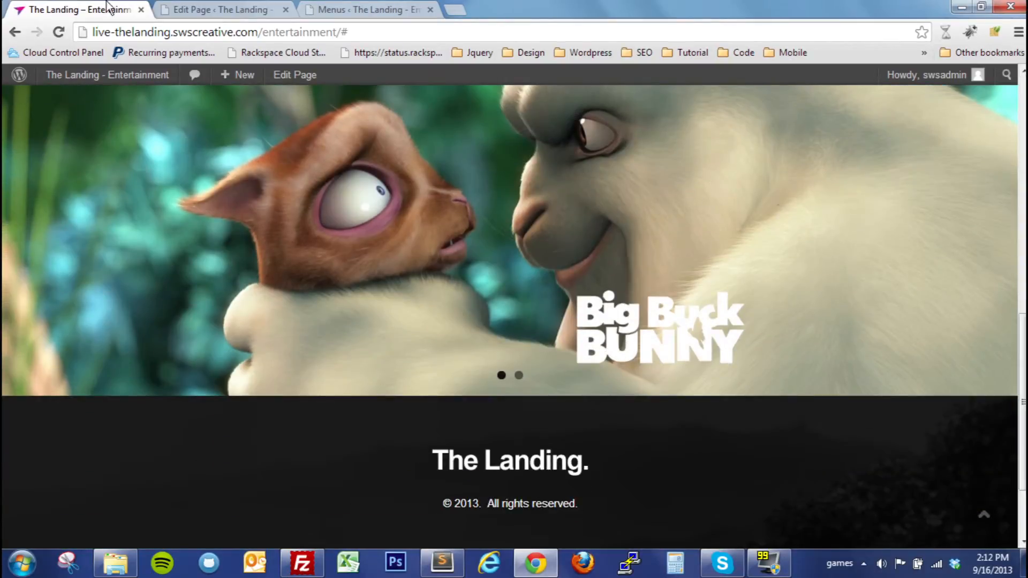
Collapse the content sections, expand Image Slider and move the Big Buck Bunny title slide below the rabbit slide
{"action": "left_click", "coordinate": [182, 6]}
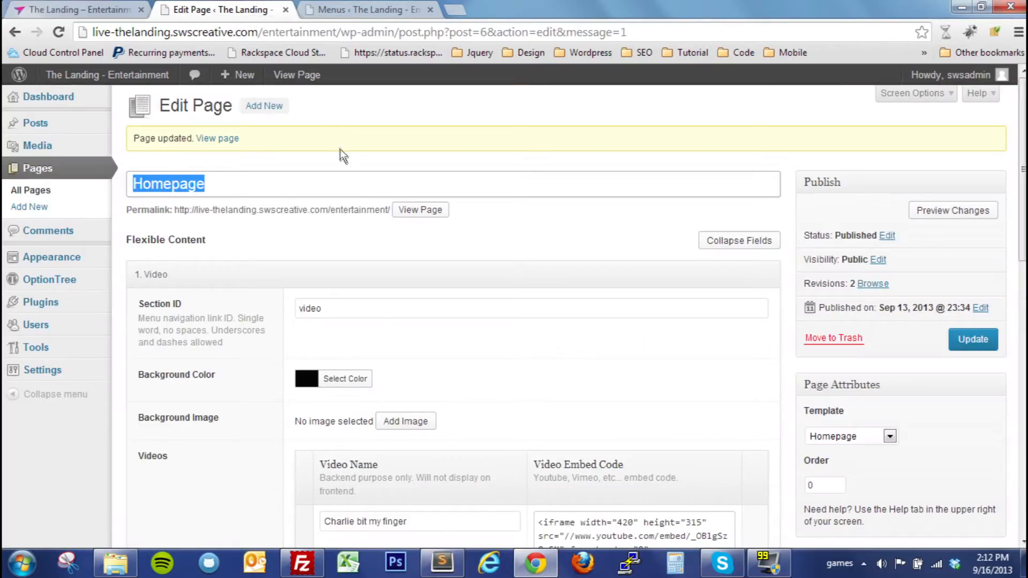
{"action": "scroll", "coordinate": [370, 182], "scroll_direction": "down", "scroll_amount": 1}
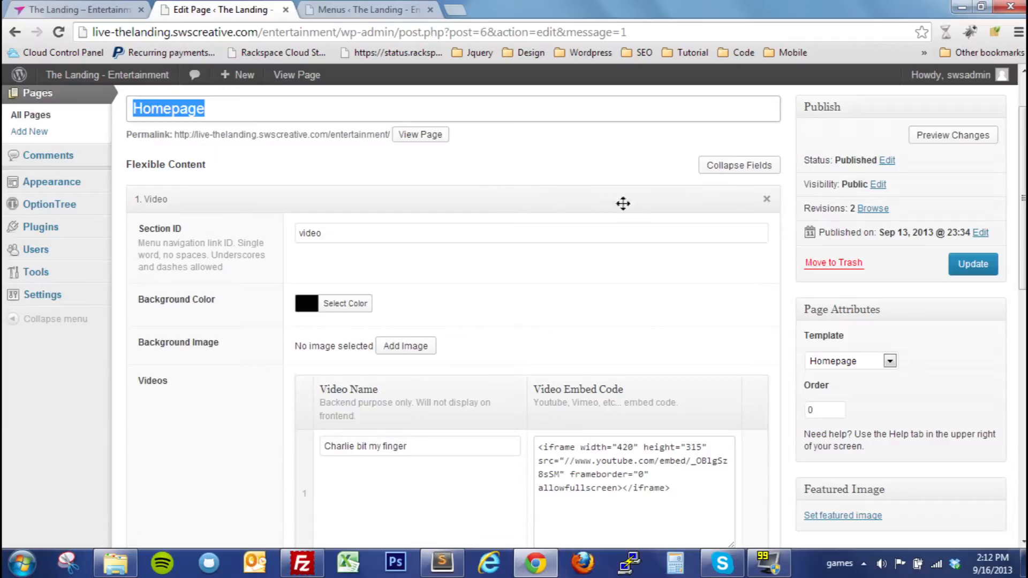
{"action": "left_click", "coordinate": [752, 173]}
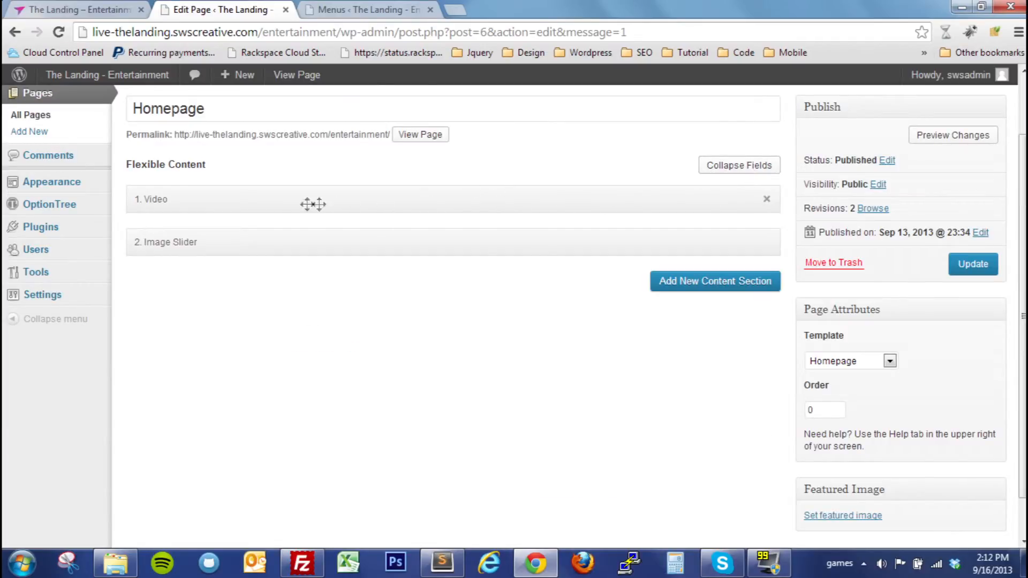
{"action": "left_click", "coordinate": [239, 249]}
{"action": "scroll", "coordinate": [250, 254], "scroll_direction": "down", "scroll_amount": 3}
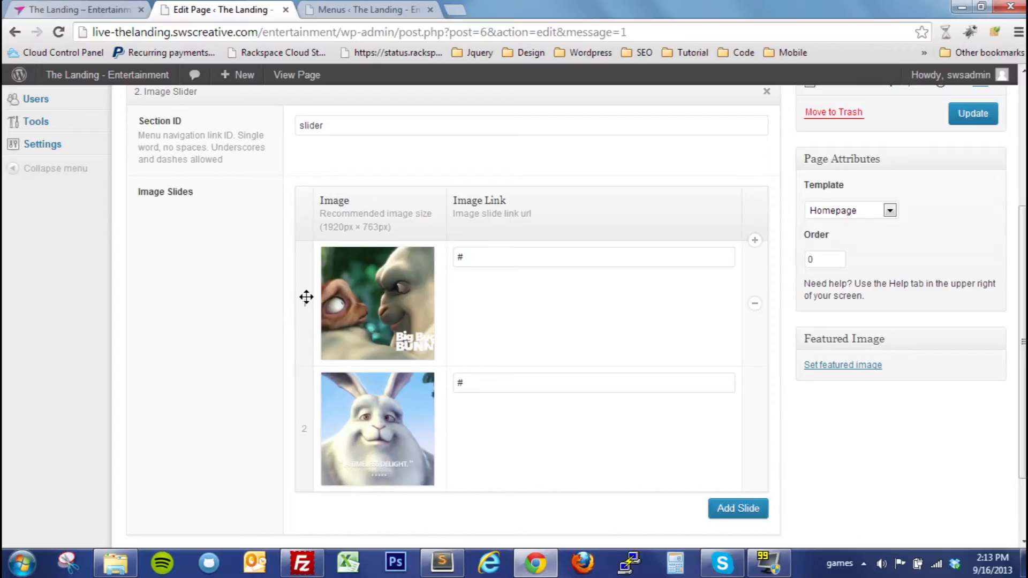
{"action": "left_click_drag", "start_coordinate": [304, 297], "coordinate": [303, 463]}
{"action": "scroll", "coordinate": [310, 450], "scroll_direction": "down", "scroll_amount": 1}
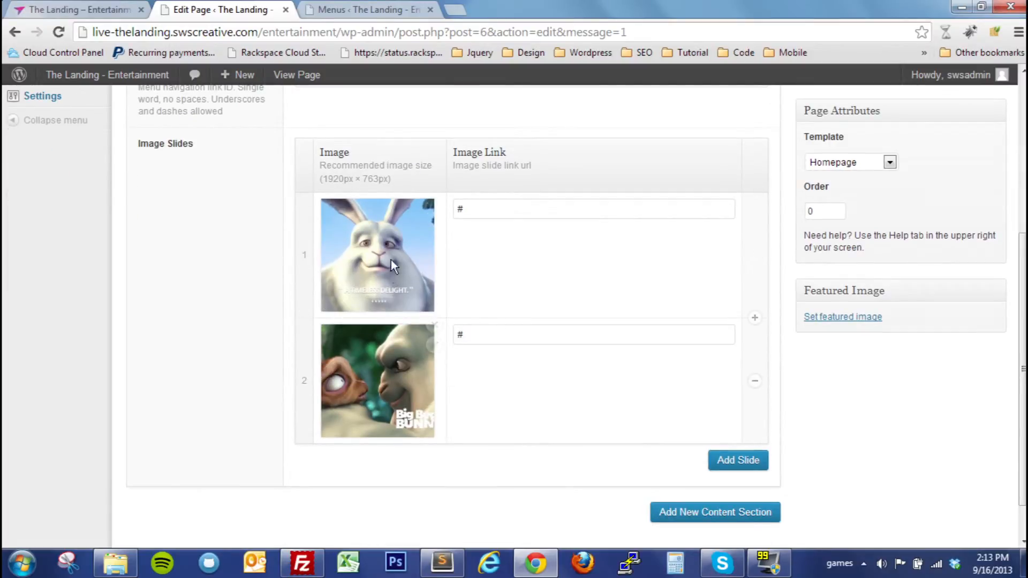
Reload the live homepage, check the image slider's slide order and return to the Homepage editor
{"action": "left_click", "coordinate": [45, 9]}
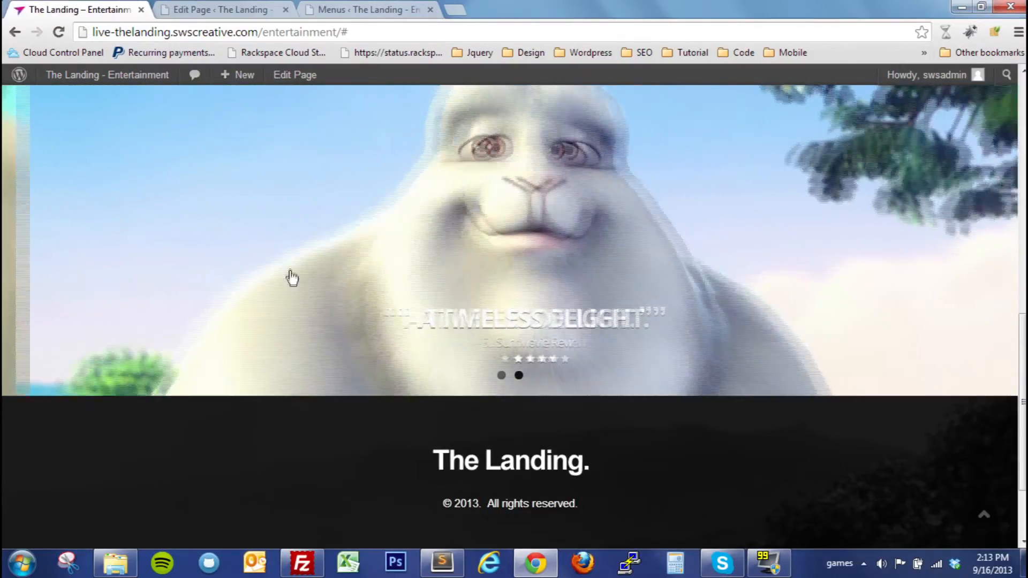
{"action": "key", "text": "F5"}
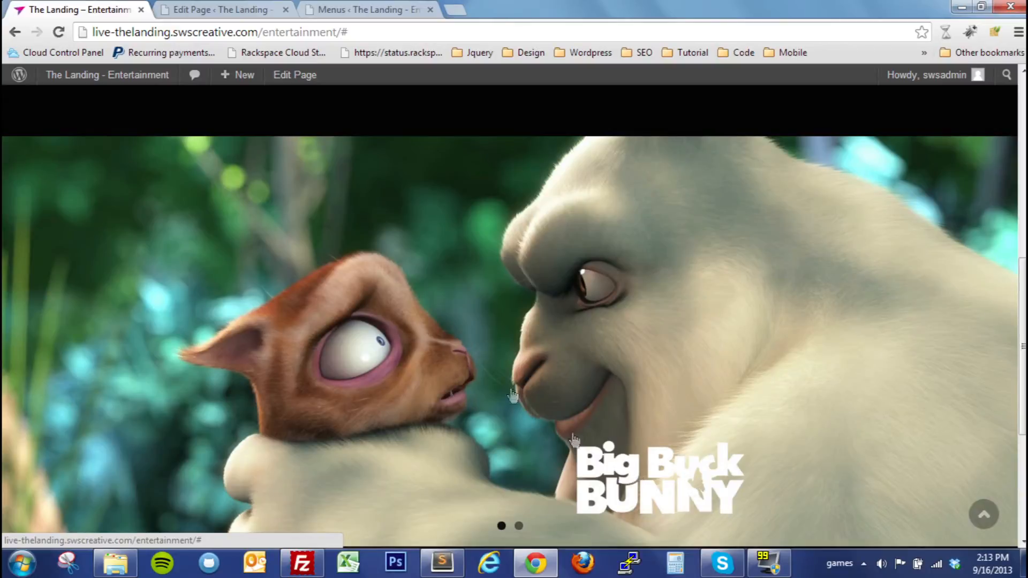
{"action": "left_click", "coordinate": [257, 11]}
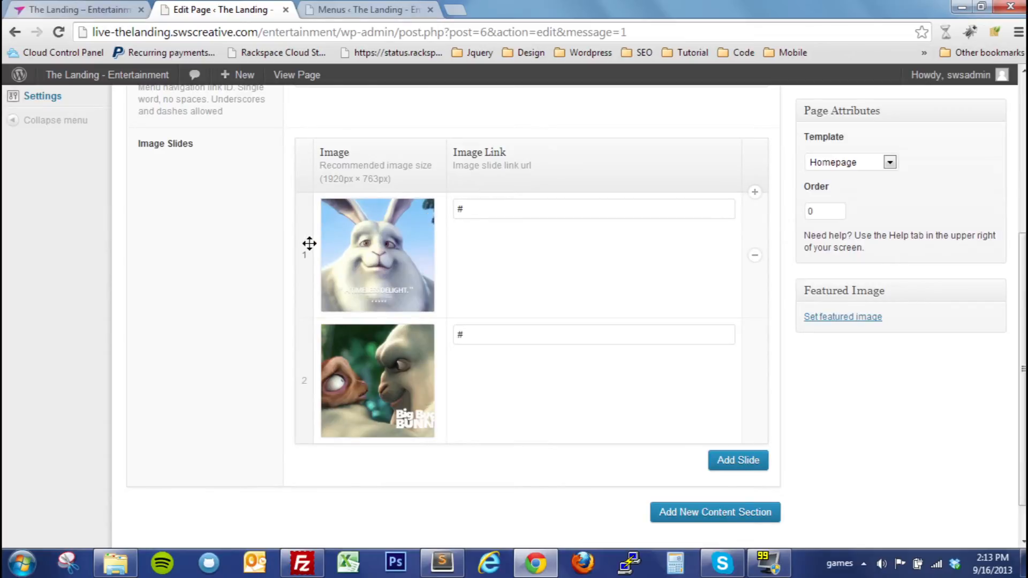
Update the Homepage to save the new order of the image slides
{"action": "mouse_move", "coordinate": [399, 259]}
{"action": "mouse_move", "coordinate": [374, 369]}
{"action": "scroll", "coordinate": [612, 378], "scroll_direction": "up", "scroll_amount": 3}
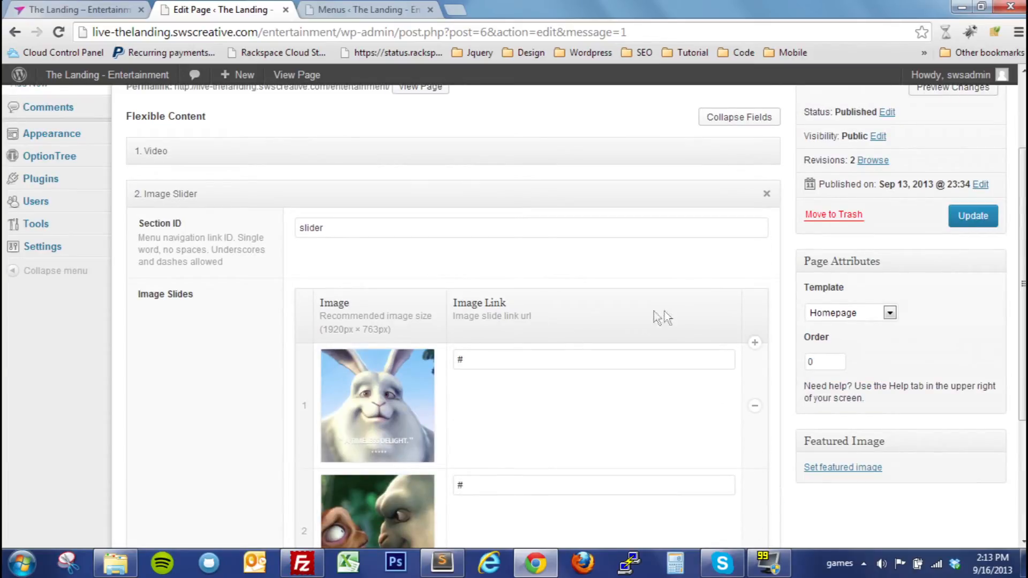
{"action": "left_click", "coordinate": [971, 215]}
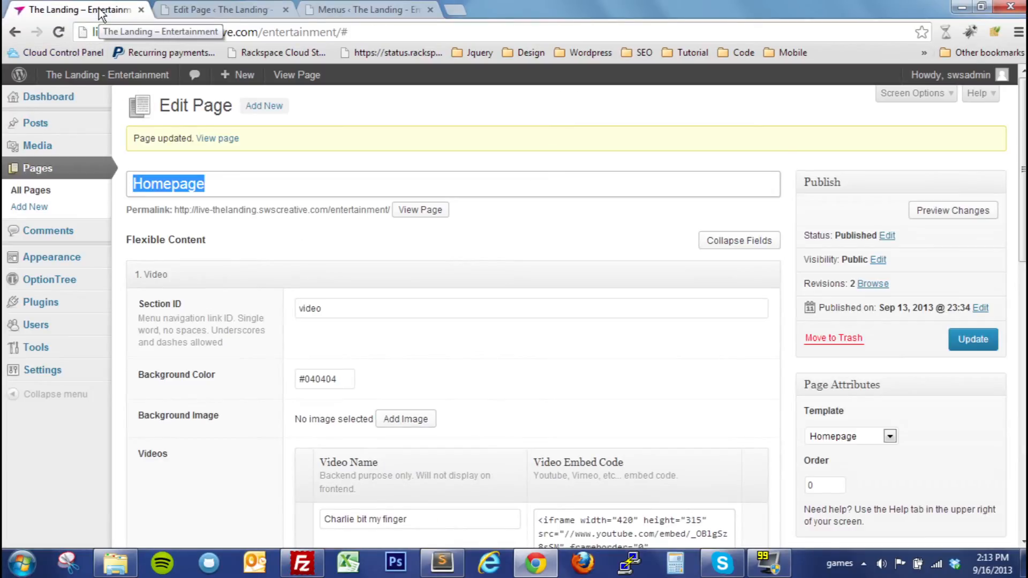
View the image slider on the live homepage and switch to its second slide and back to the first
{"action": "left_click", "coordinate": [98, 9]}
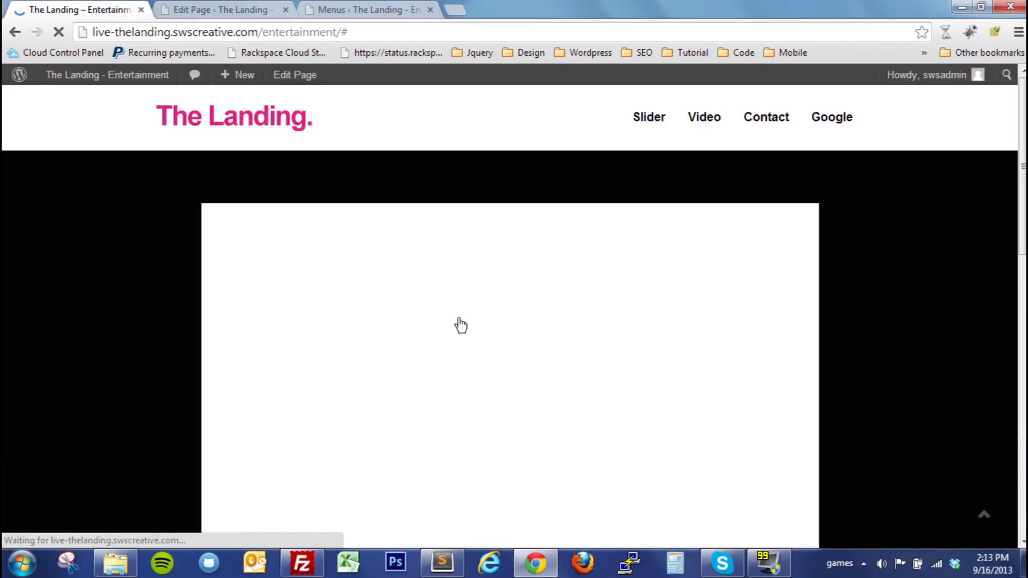
{"action": "scroll", "coordinate": [466, 323], "scroll_direction": "down", "scroll_amount": 10}
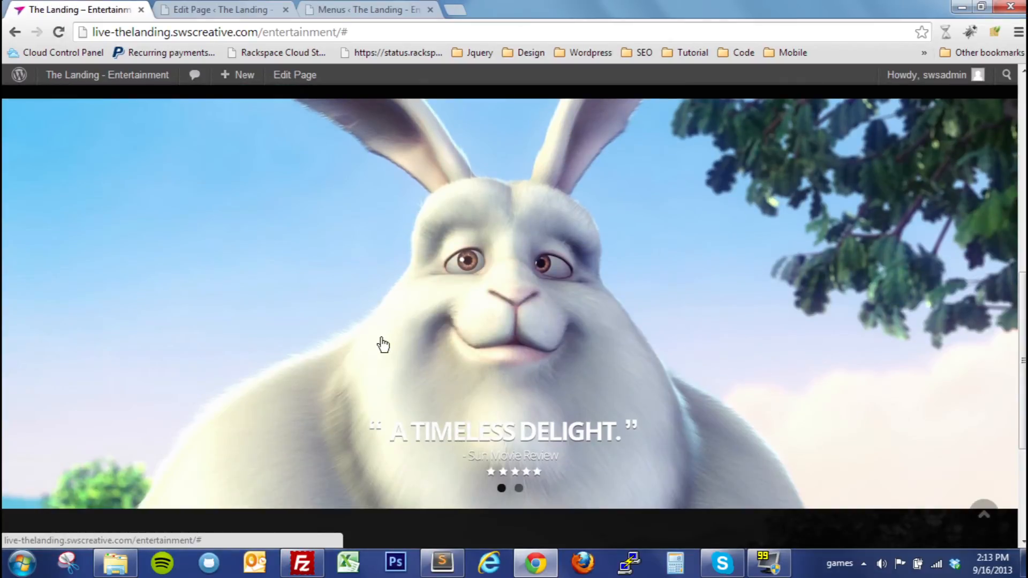
{"action": "left_click", "coordinate": [519, 488]}
{"action": "left_click", "coordinate": [501, 489]}
Remove the second slide, the Big Buck Bunny title image, from the Image Slider section and update the Homepage
{"action": "left_click", "coordinate": [194, 7]}
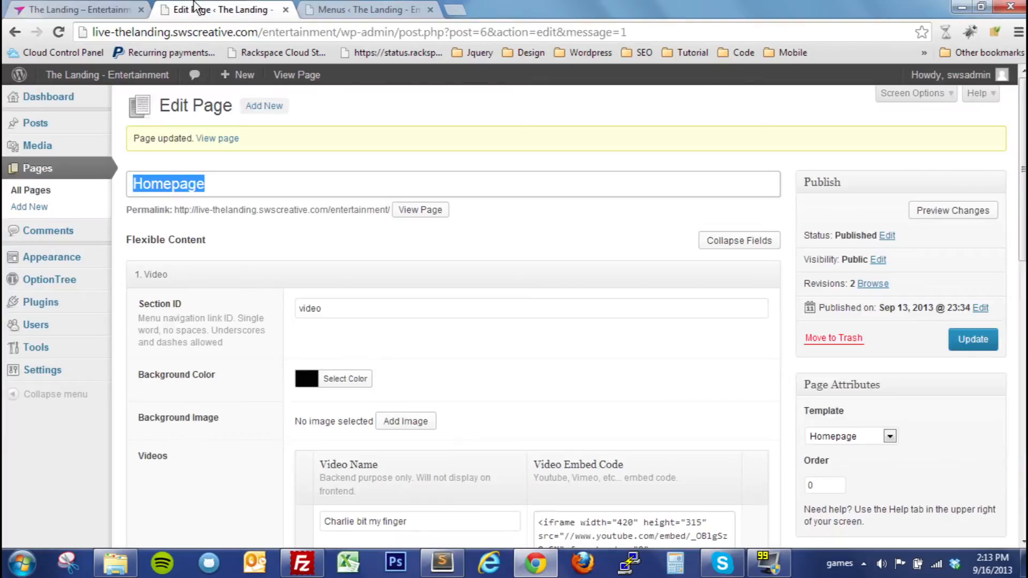
{"action": "scroll", "coordinate": [345, 364], "scroll_direction": "down", "scroll_amount": 10}
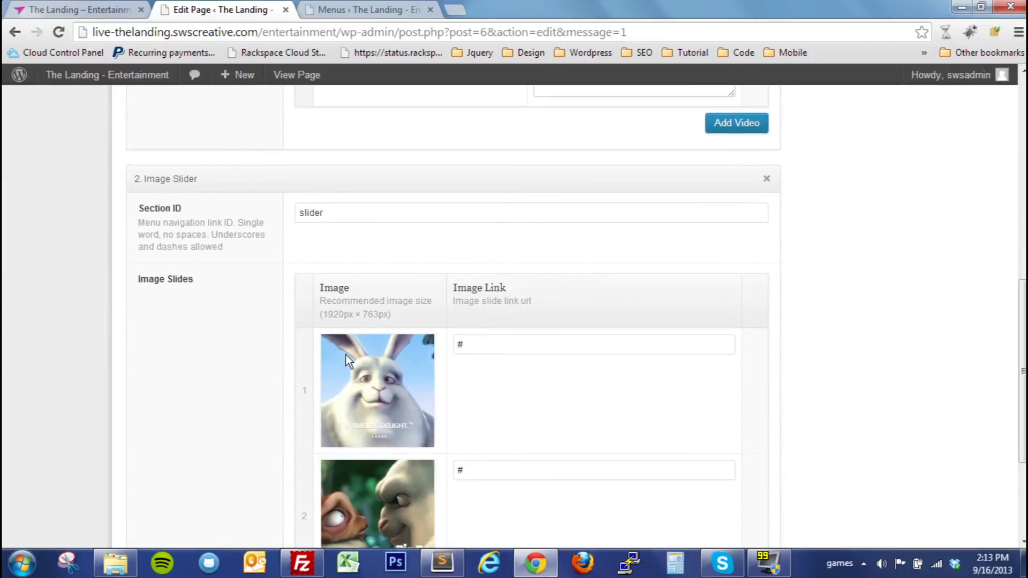
{"action": "scroll", "coordinate": [305, 371], "scroll_direction": "down", "scroll_amount": 1}
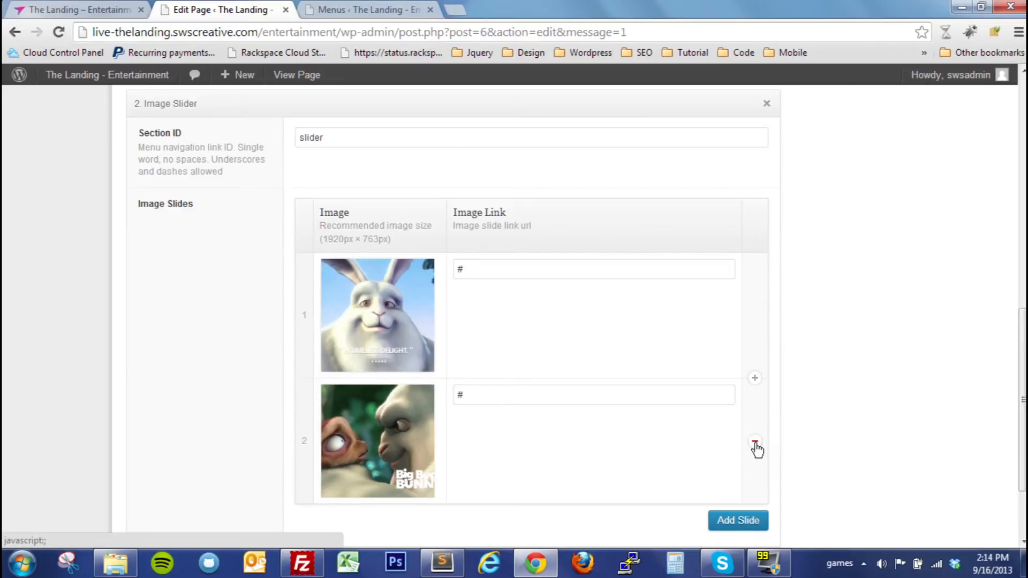
{"action": "left_click", "coordinate": [755, 444]}
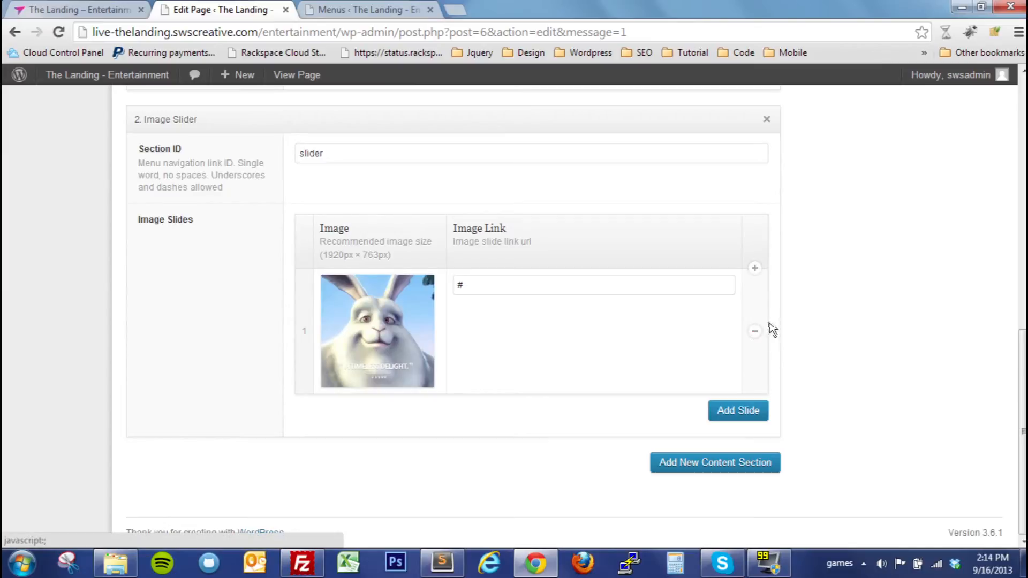
{"action": "scroll", "coordinate": [791, 339], "scroll_direction": "up", "scroll_amount": 10}
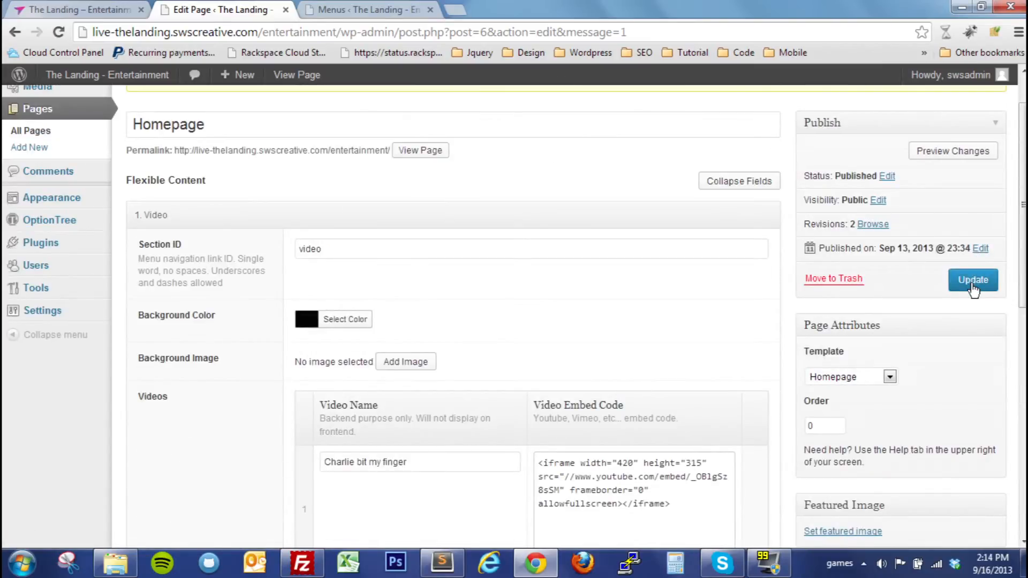
{"action": "left_click", "coordinate": [973, 281]}
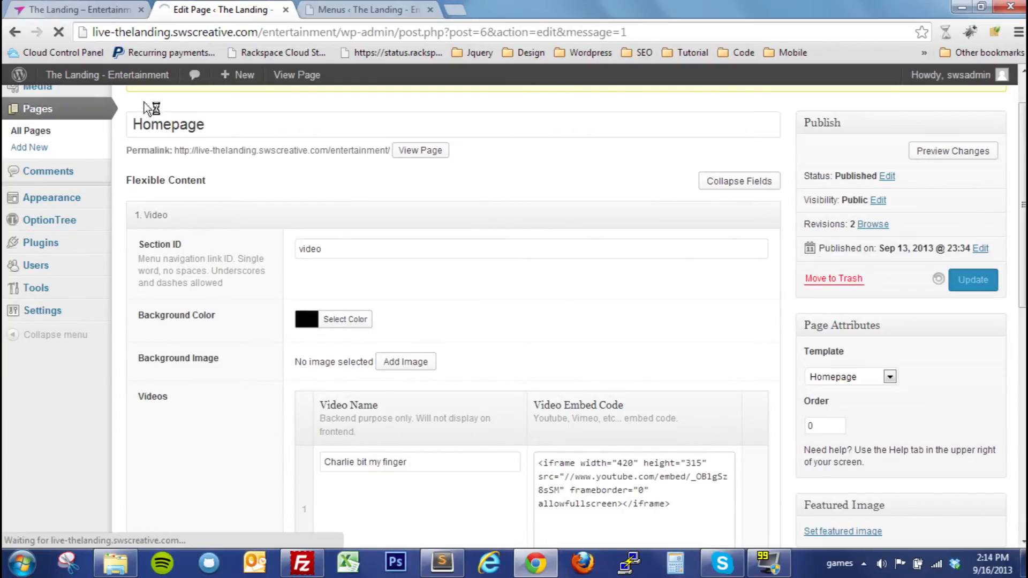
Reload the live homepage, check which slides remain in the image slider and return to the Homepage editor
{"action": "left_click", "coordinate": [87, 8]}
{"action": "key", "text": "F5"}
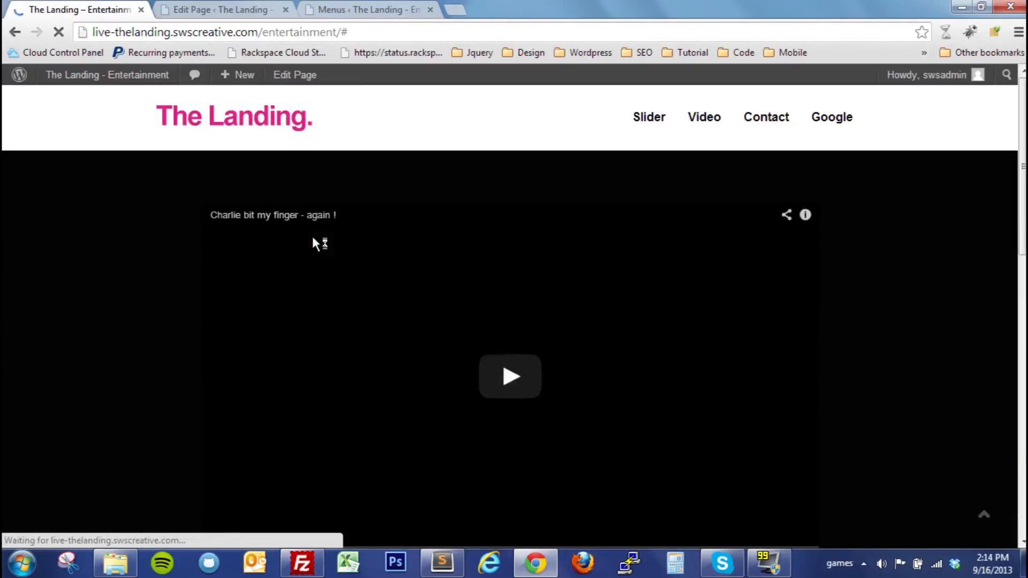
{"action": "scroll", "coordinate": [315, 244], "scroll_direction": "down", "scroll_amount": 10}
{"action": "scroll", "coordinate": [315, 243], "scroll_direction": "up", "scroll_amount": 4}
{"action": "scroll", "coordinate": [518, 306], "scroll_direction": "up", "scroll_amount": 1}
{"action": "scroll", "coordinate": [519, 306], "scroll_direction": "down", "scroll_amount": 1}
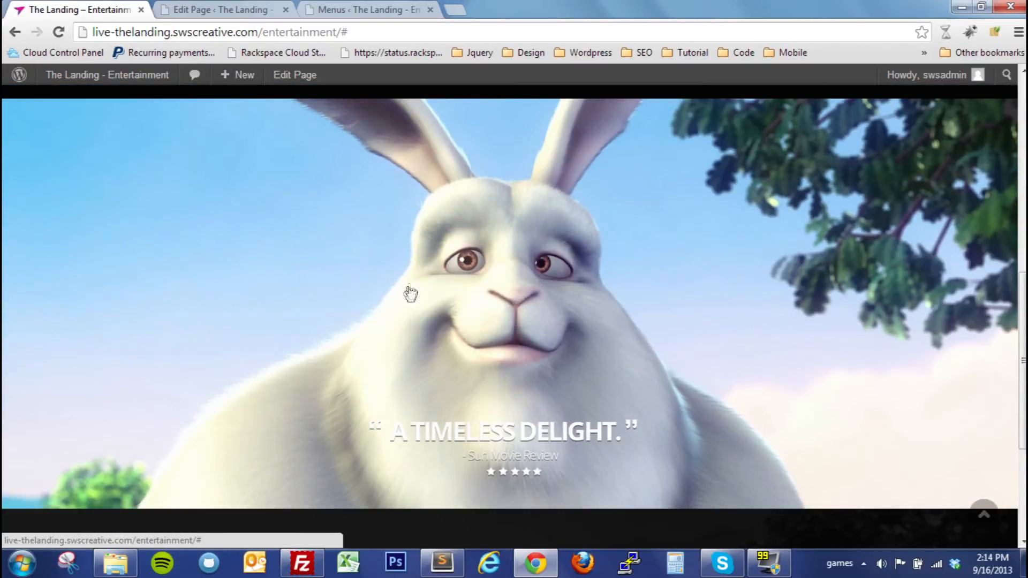
{"action": "left_click", "coordinate": [203, 12]}
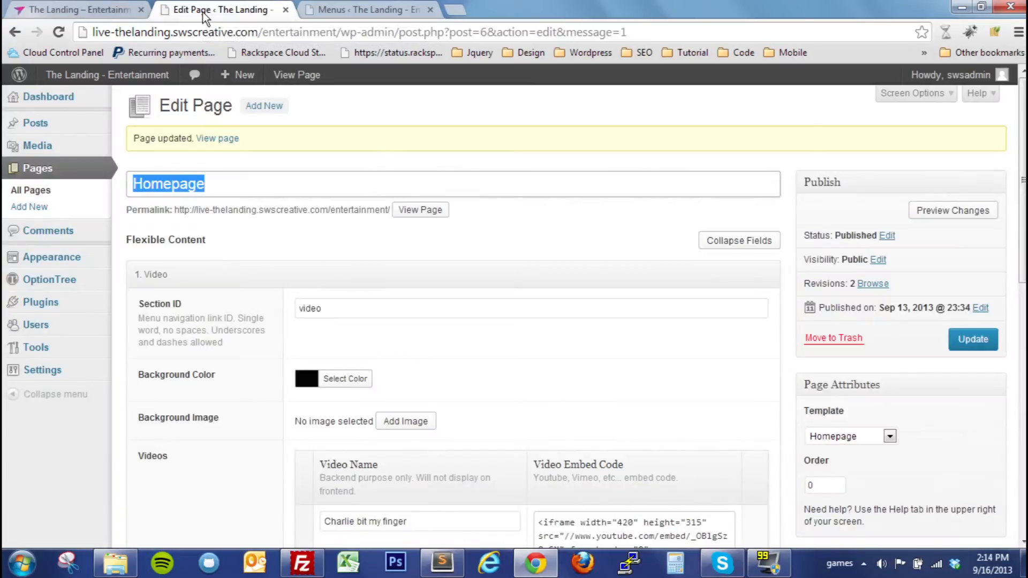
Open the remaining slider image's details, look through its title, caption, alt text and description fields, and close them without editing
{"action": "scroll", "coordinate": [268, 145], "scroll_direction": "down", "scroll_amount": 8}
{"action": "scroll", "coordinate": [280, 179], "scroll_direction": "down", "scroll_amount": 3}
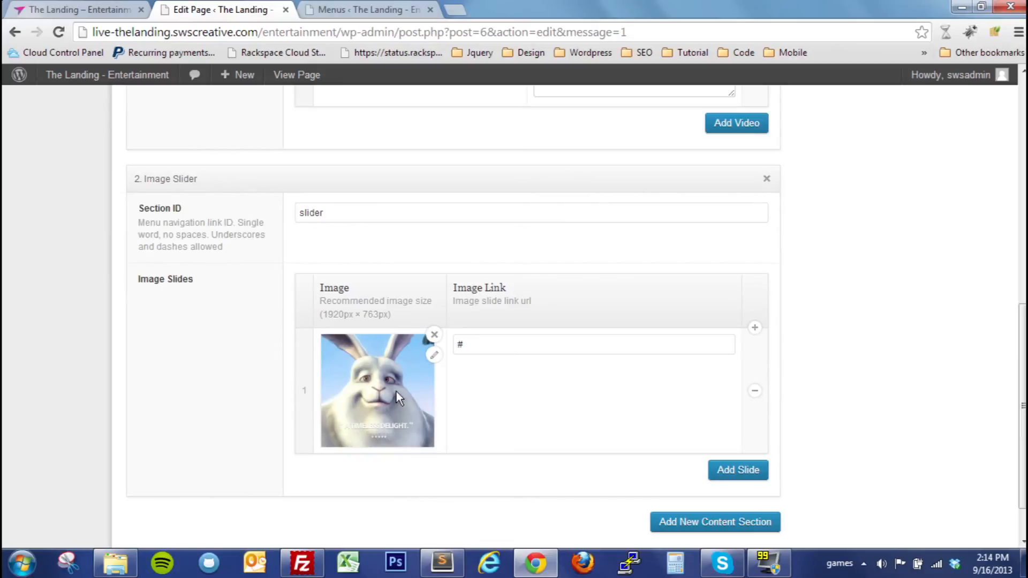
{"action": "left_click", "coordinate": [434, 355]}
{"action": "left_click", "coordinate": [435, 354]}
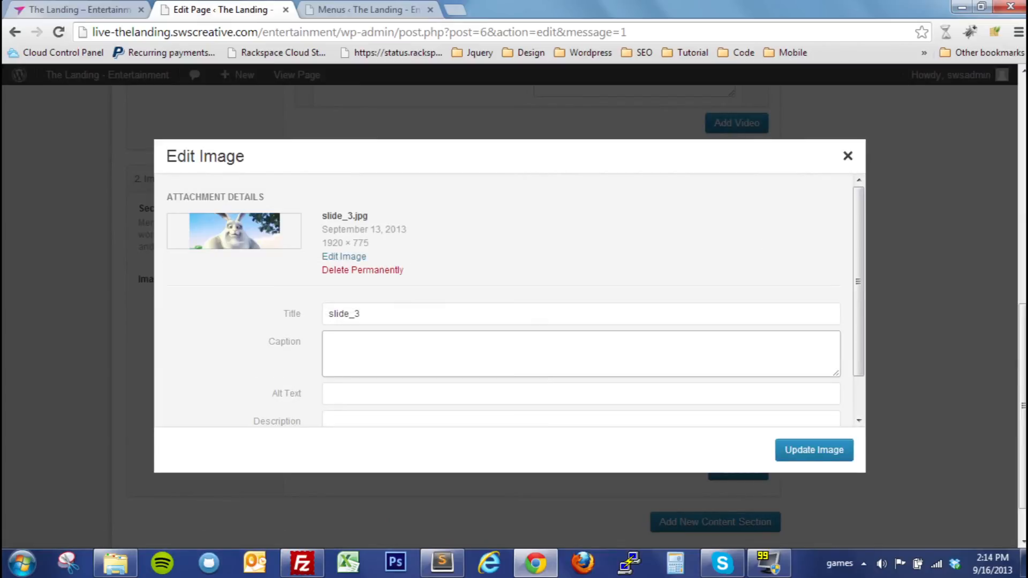
{"action": "scroll", "coordinate": [508, 300], "scroll_direction": "down", "scroll_amount": 2}
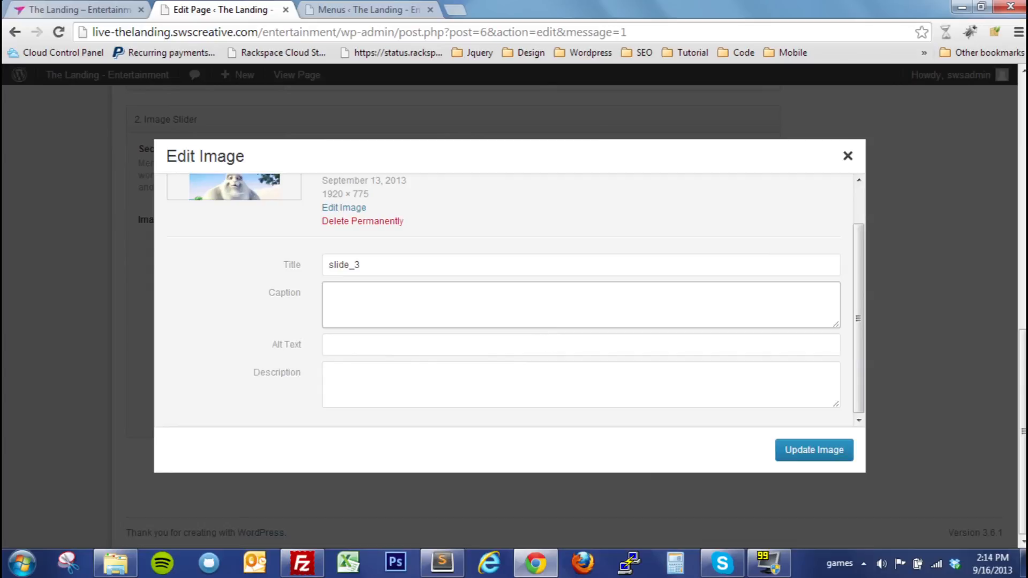
{"action": "left_click_drag", "start_coordinate": [858, 250], "coordinate": [858, 246]}
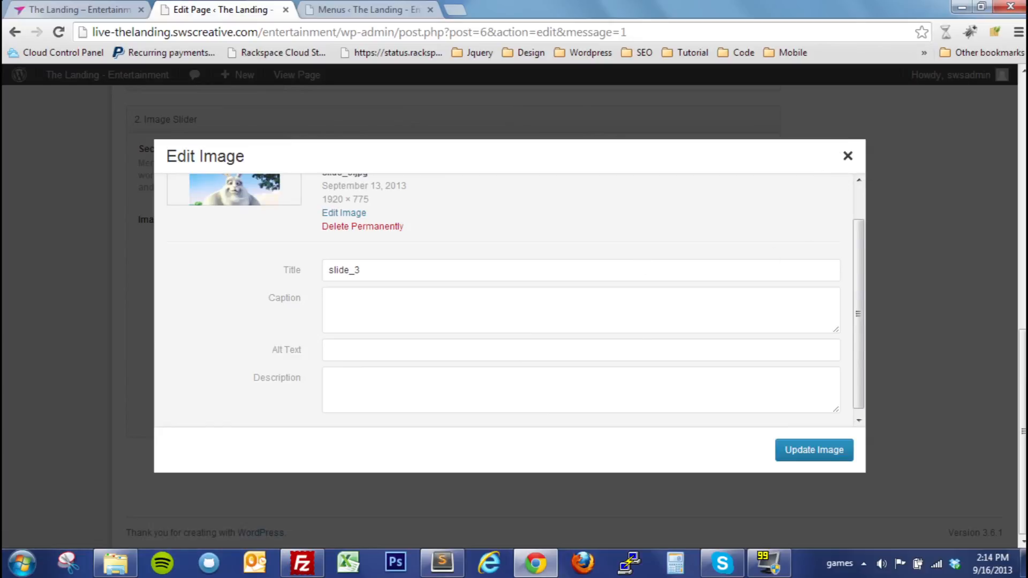
{"action": "left_click", "coordinate": [329, 298]}
{"action": "key", "text": "Tab"}
{"action": "key", "text": "Tab"}
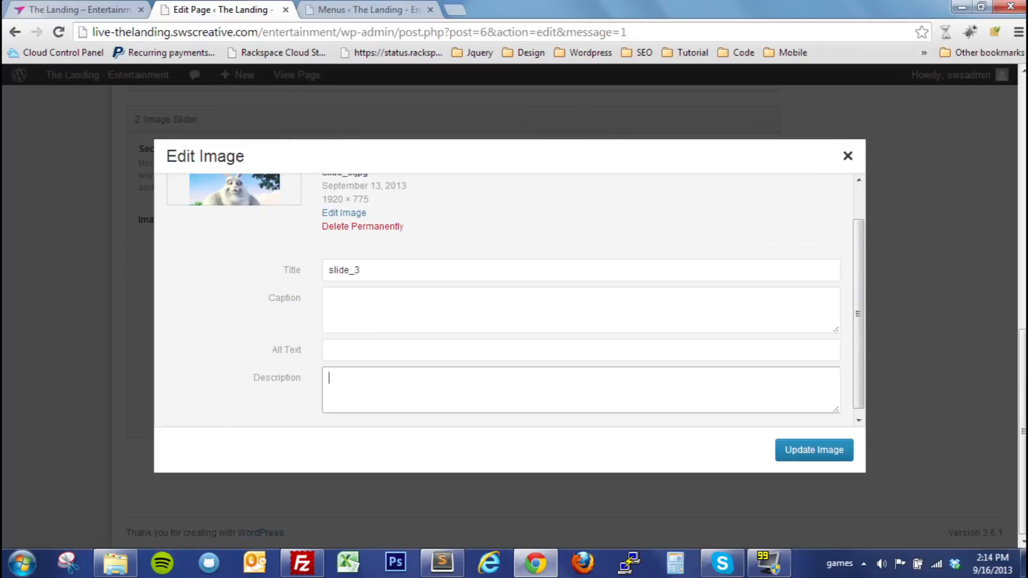
{"action": "left_click", "coordinate": [849, 160]}
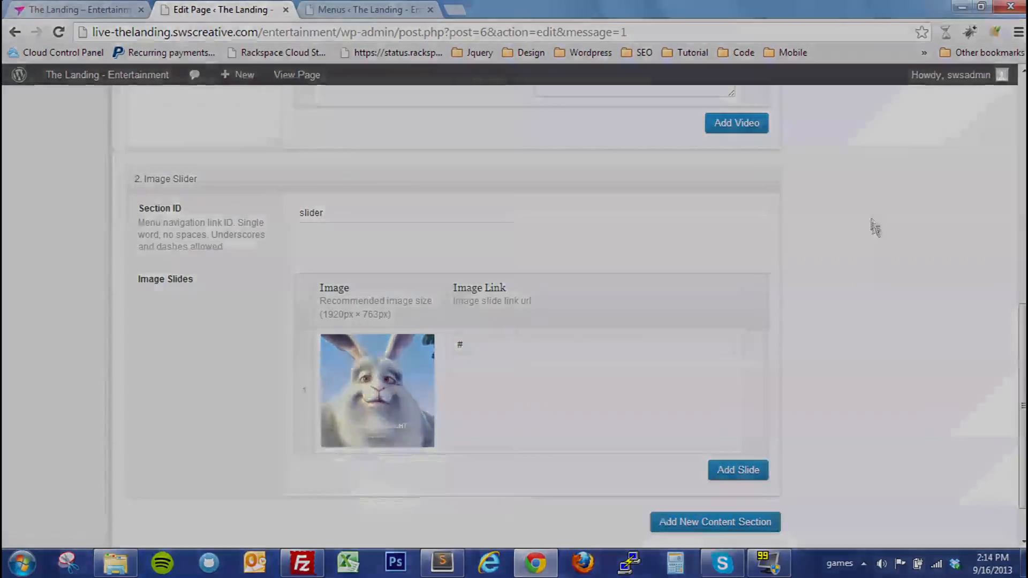